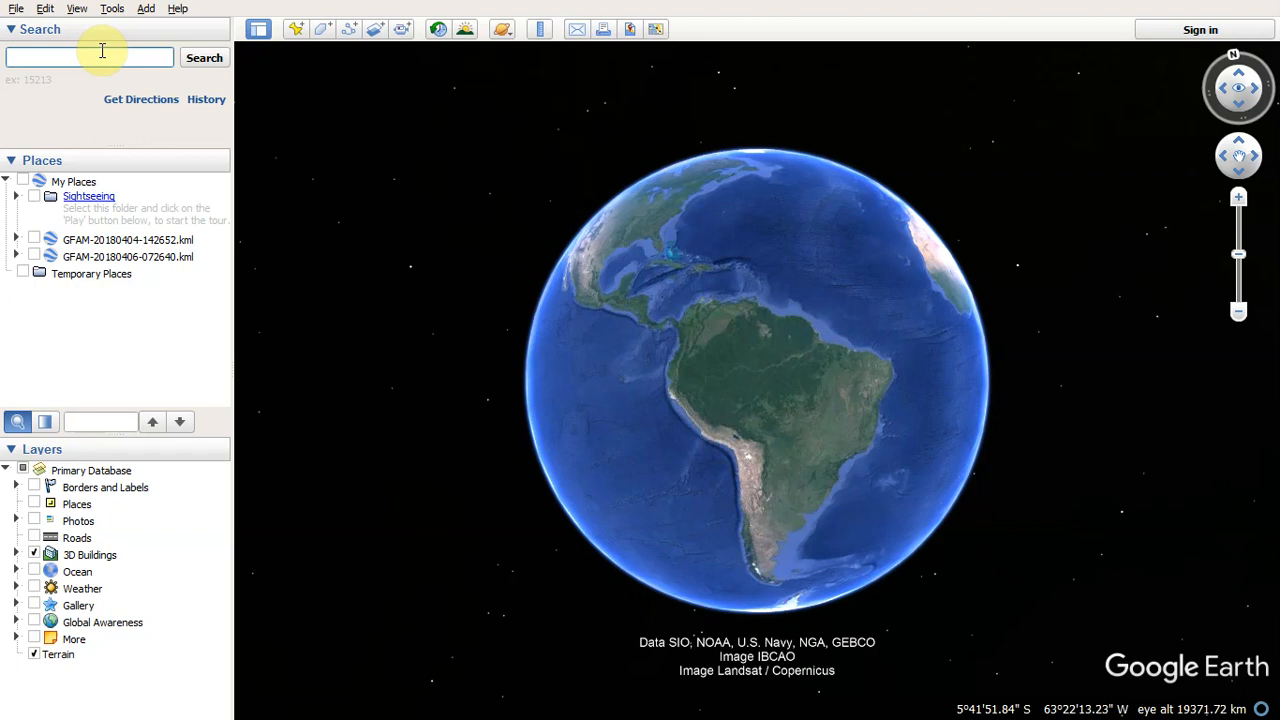
# - Search for Jayapura and fly to the suggested Jayapura, Jayapura City, Papua, Indonesia
pyautogui.click(53, 58)
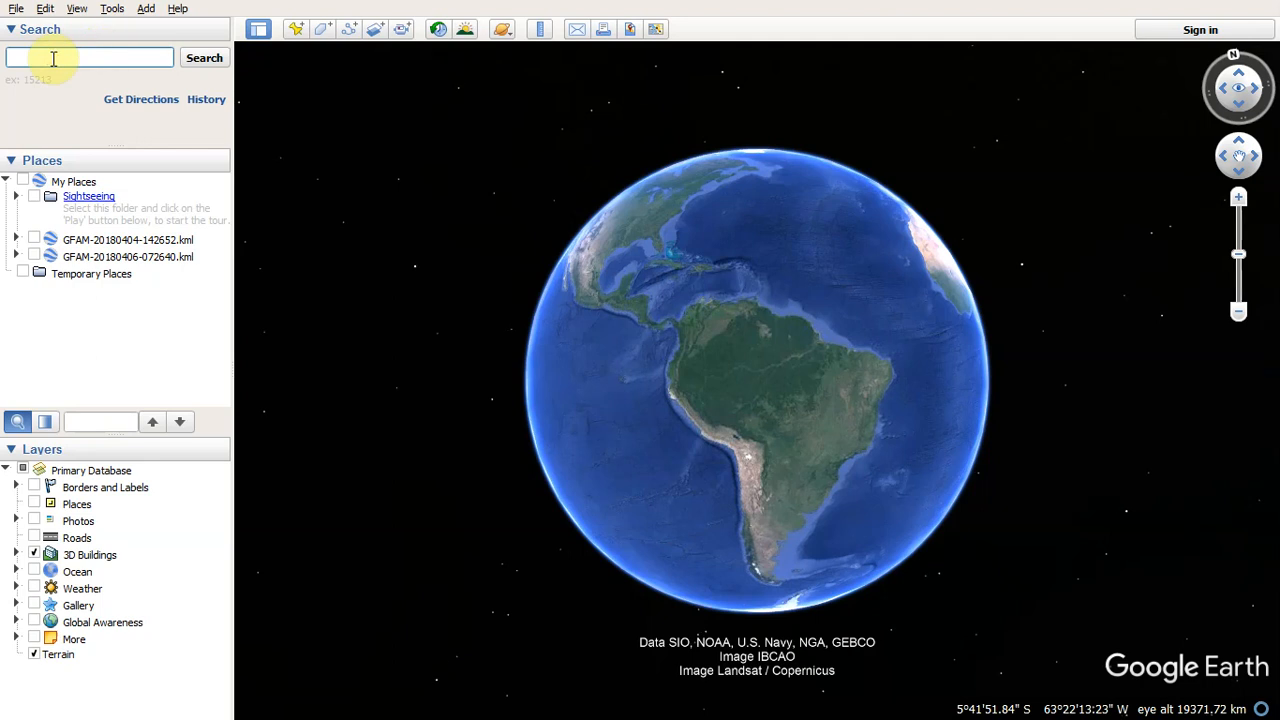
pyautogui.write('Jayapura')
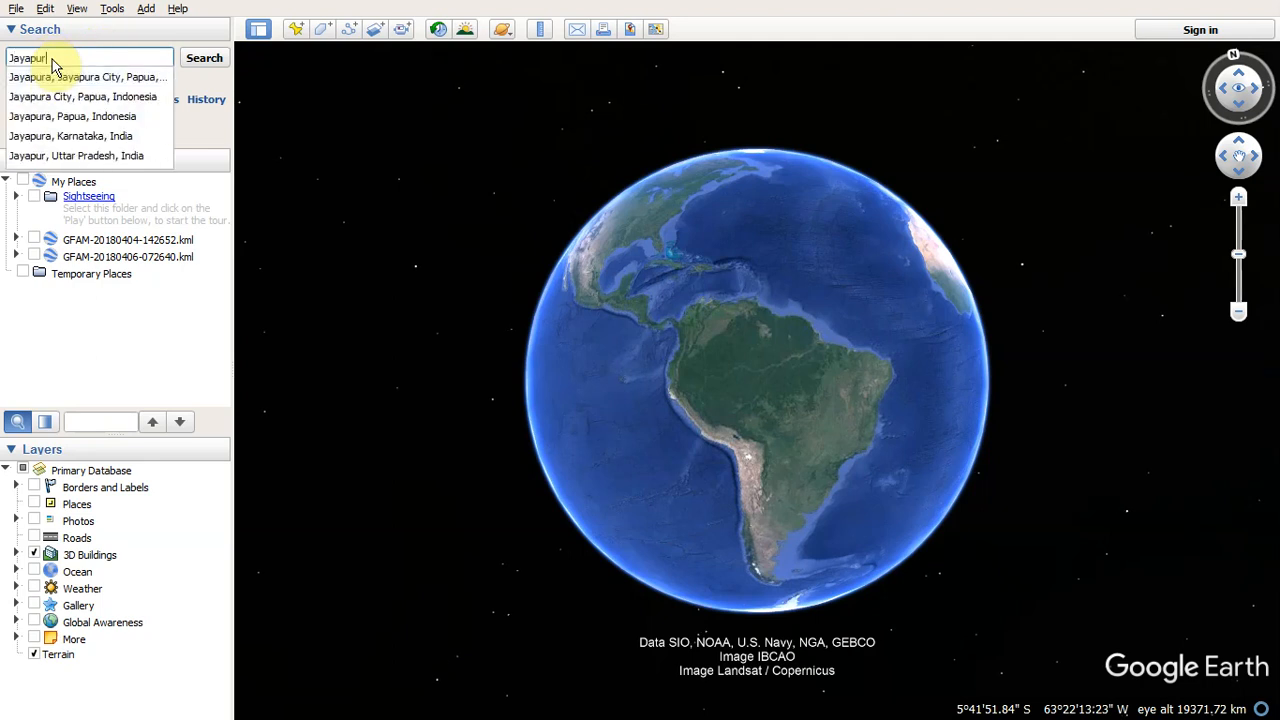
pyautogui.click(100, 79)
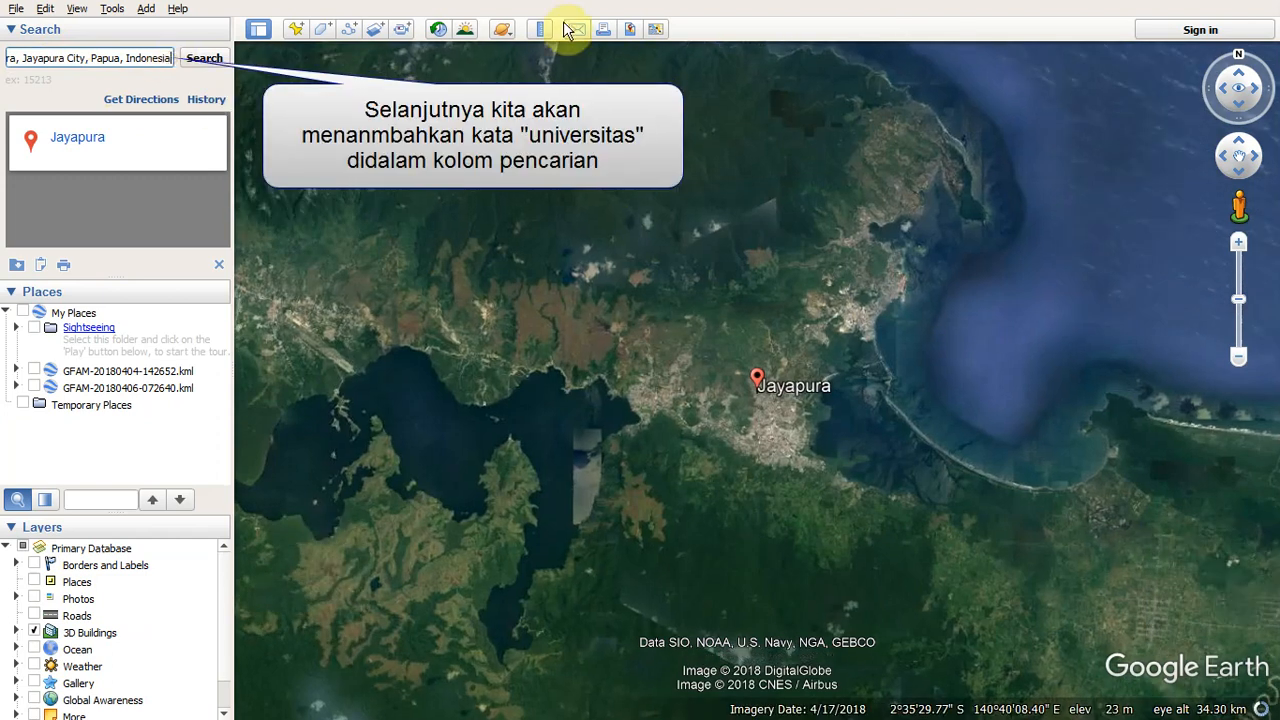
# - Append ", universitas" to the Jayapura City search text and run the search for universities
pyautogui.write(', univ')
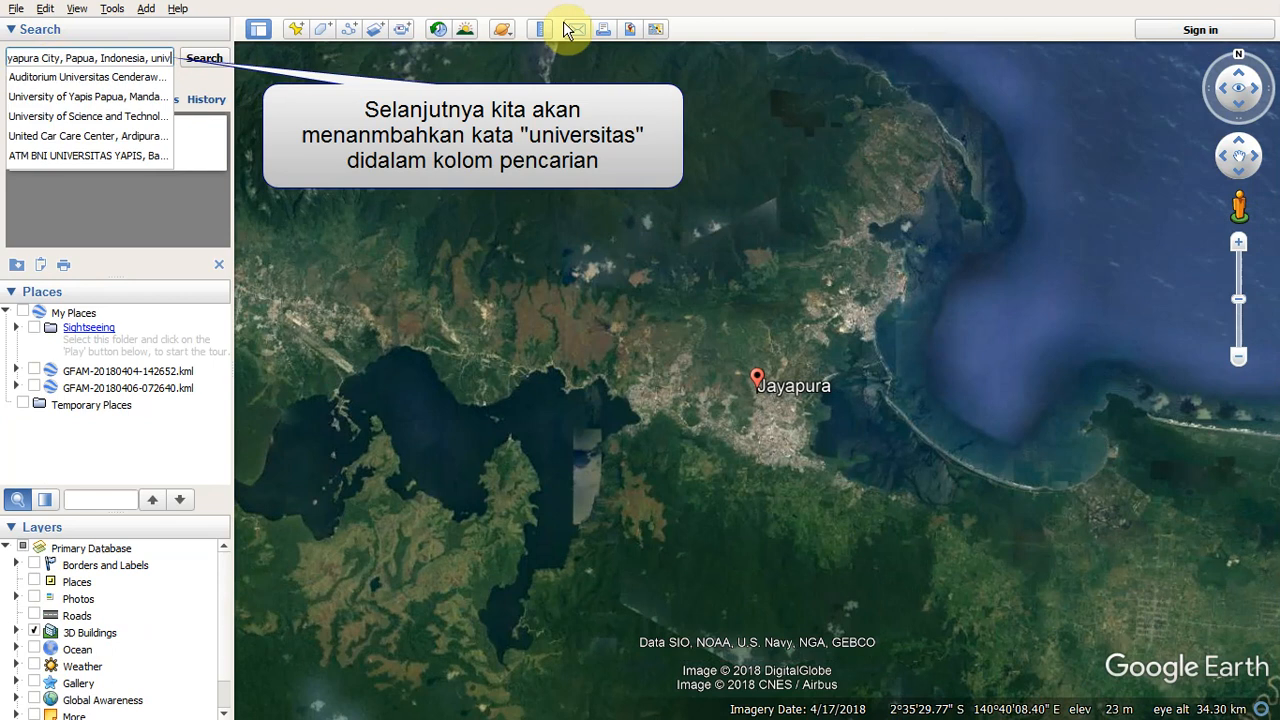
pyautogui.write('ersitas')
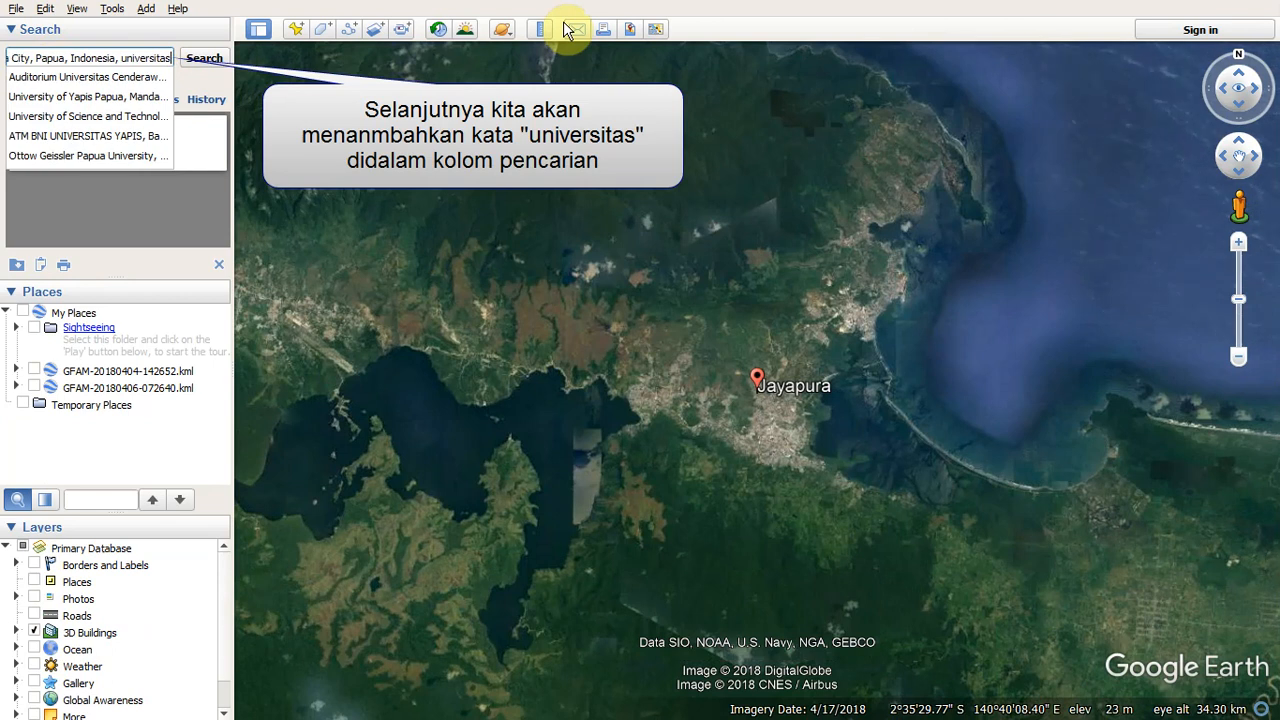
pyautogui.press('Return')
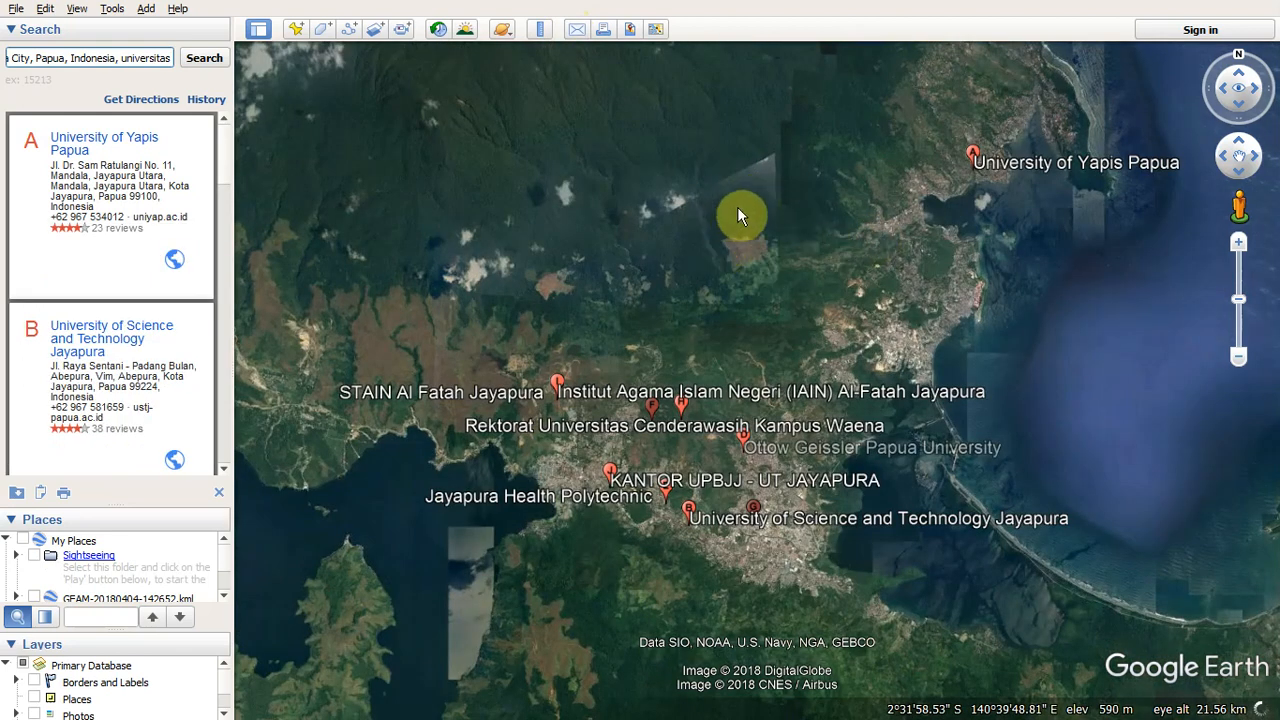
pyautogui.scroll(2, 655, 240)
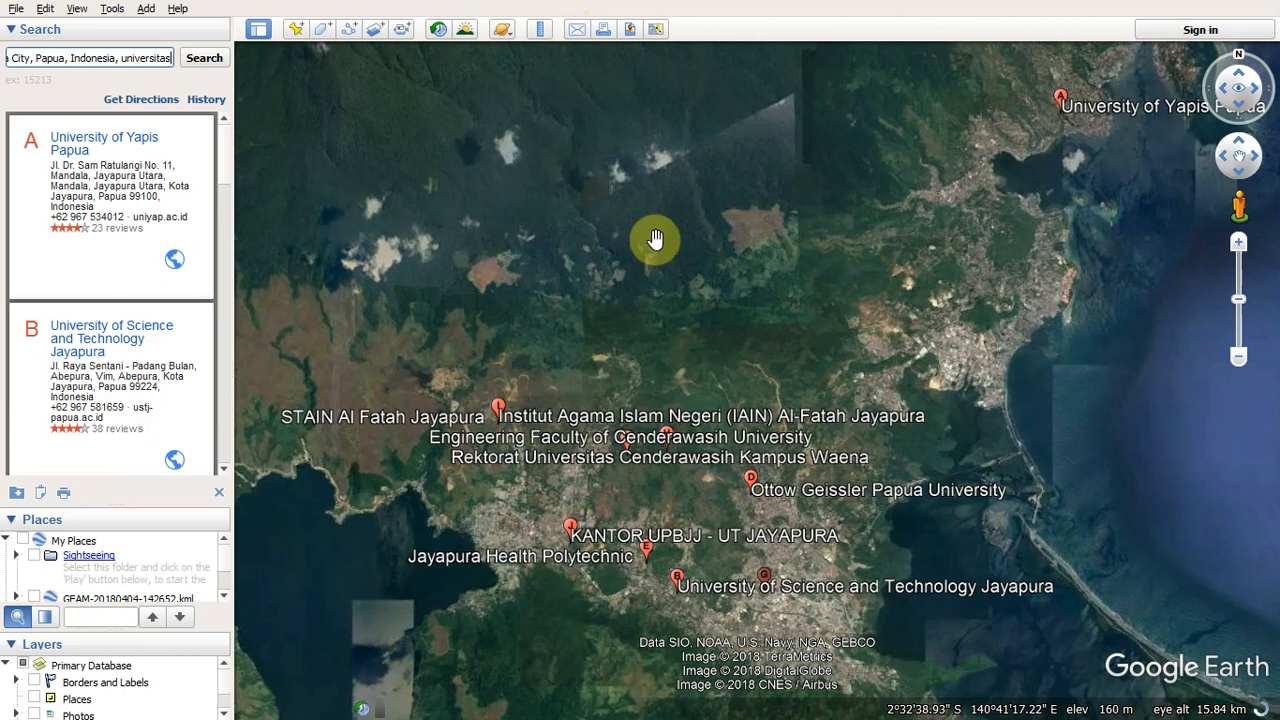
# - Collapse the Layers and Places sections to give the university search results more room
pyautogui.scroll(-1, 226, 157)
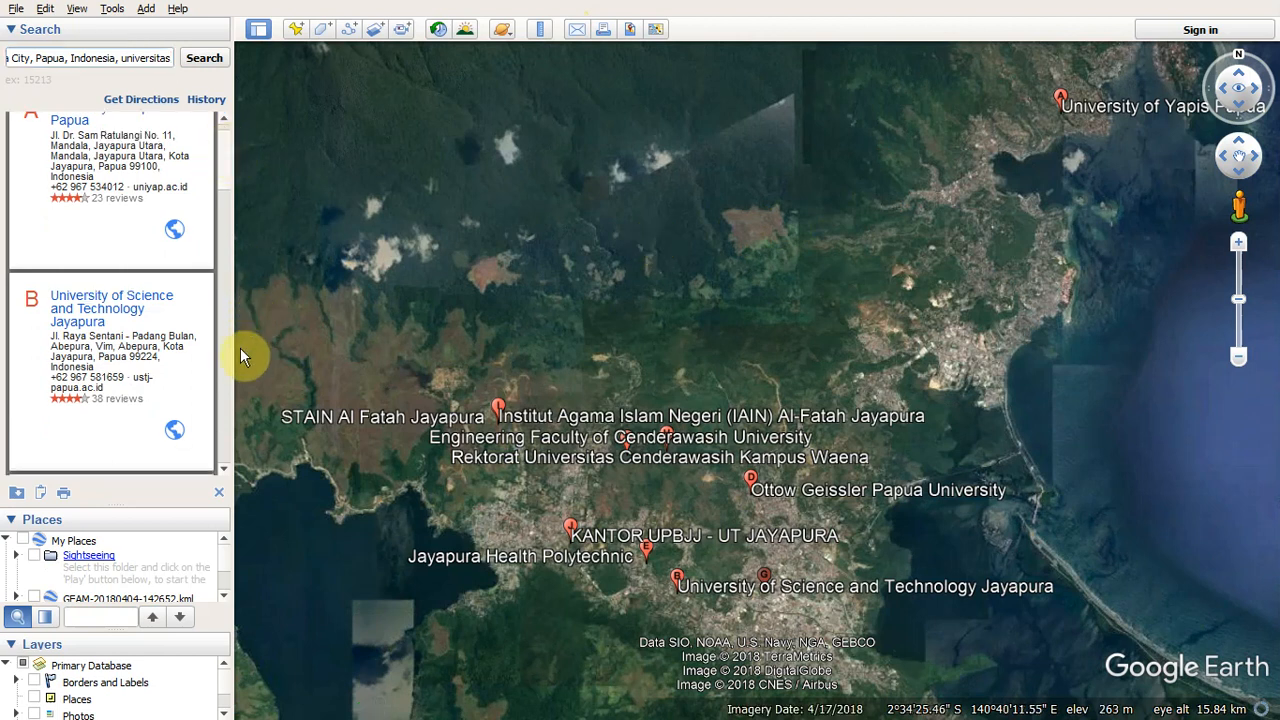
pyautogui.scroll(-10, 235, 410)
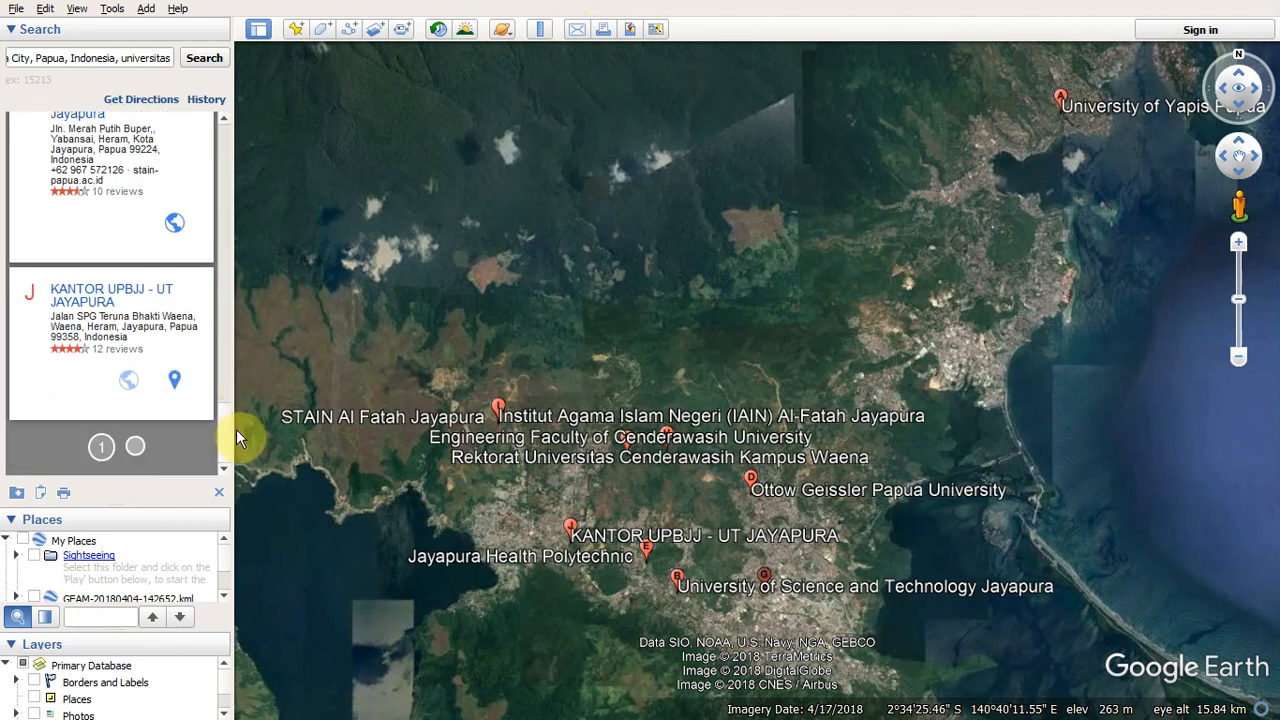
pyautogui.click(12, 645)
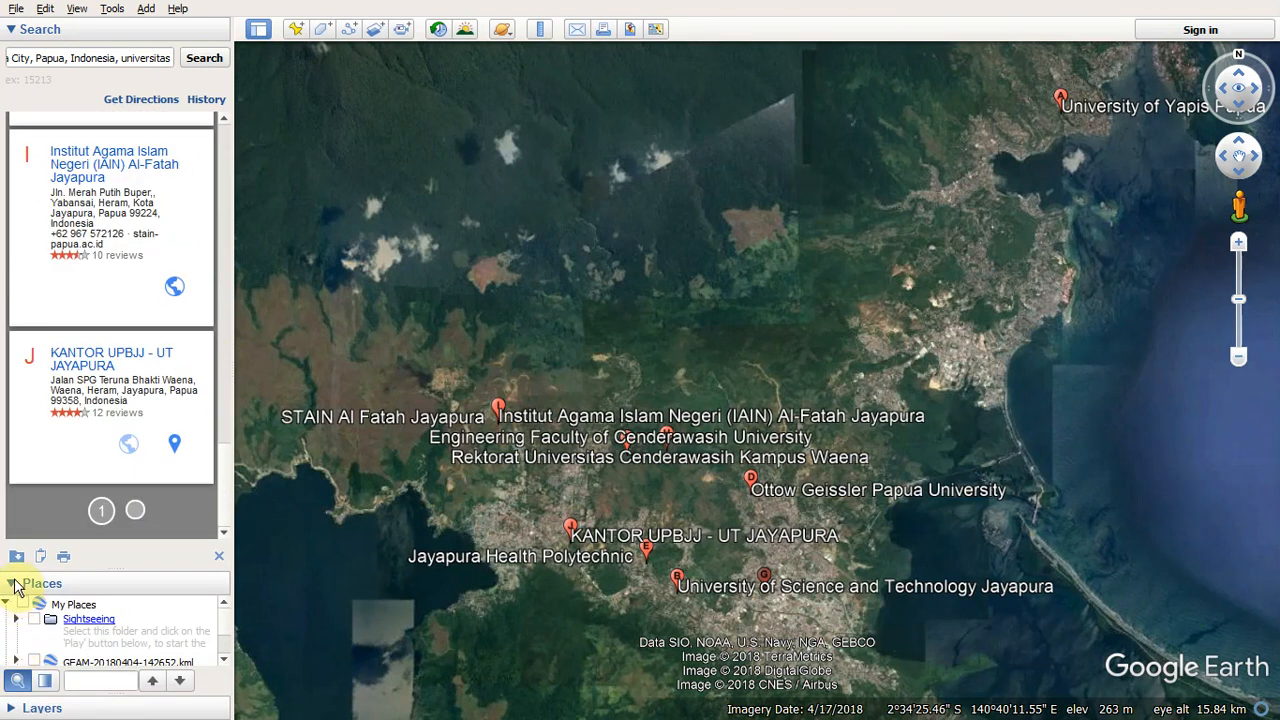
pyautogui.click(12, 583)
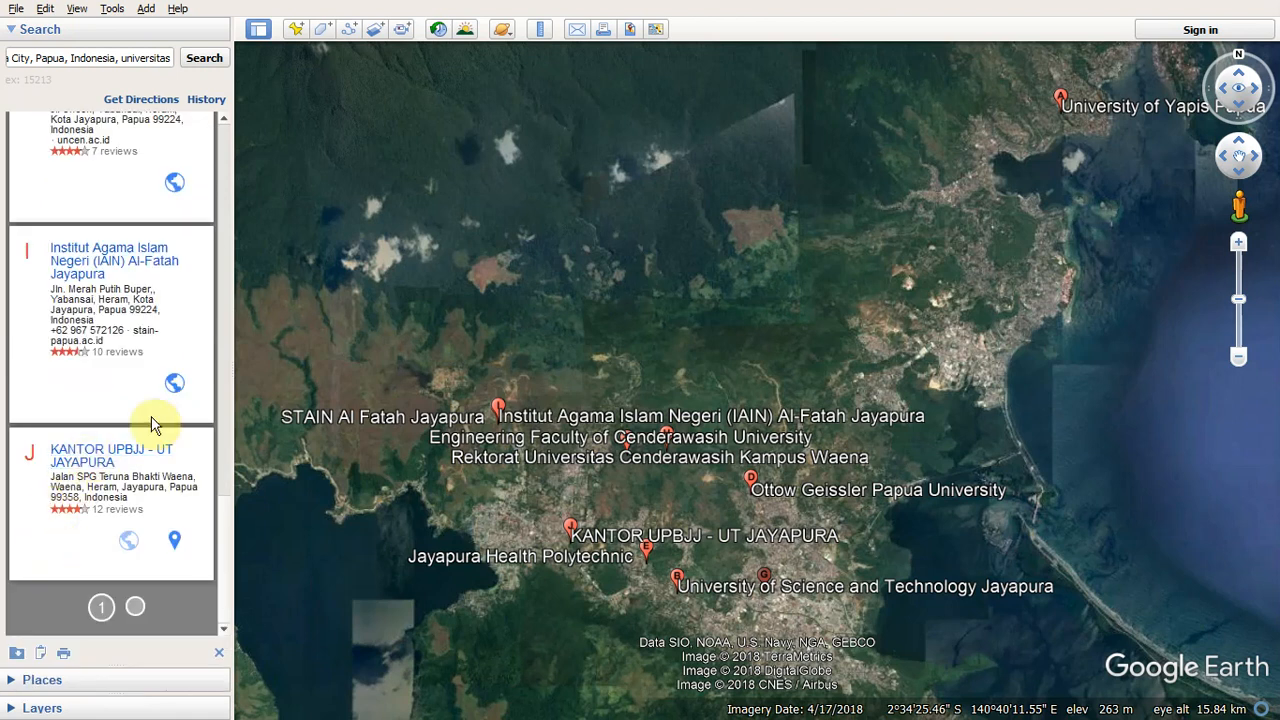
# - Browse the further pages of university results up to page 6, examining the listed campuses and their locations on the map
pyautogui.click(135, 610)
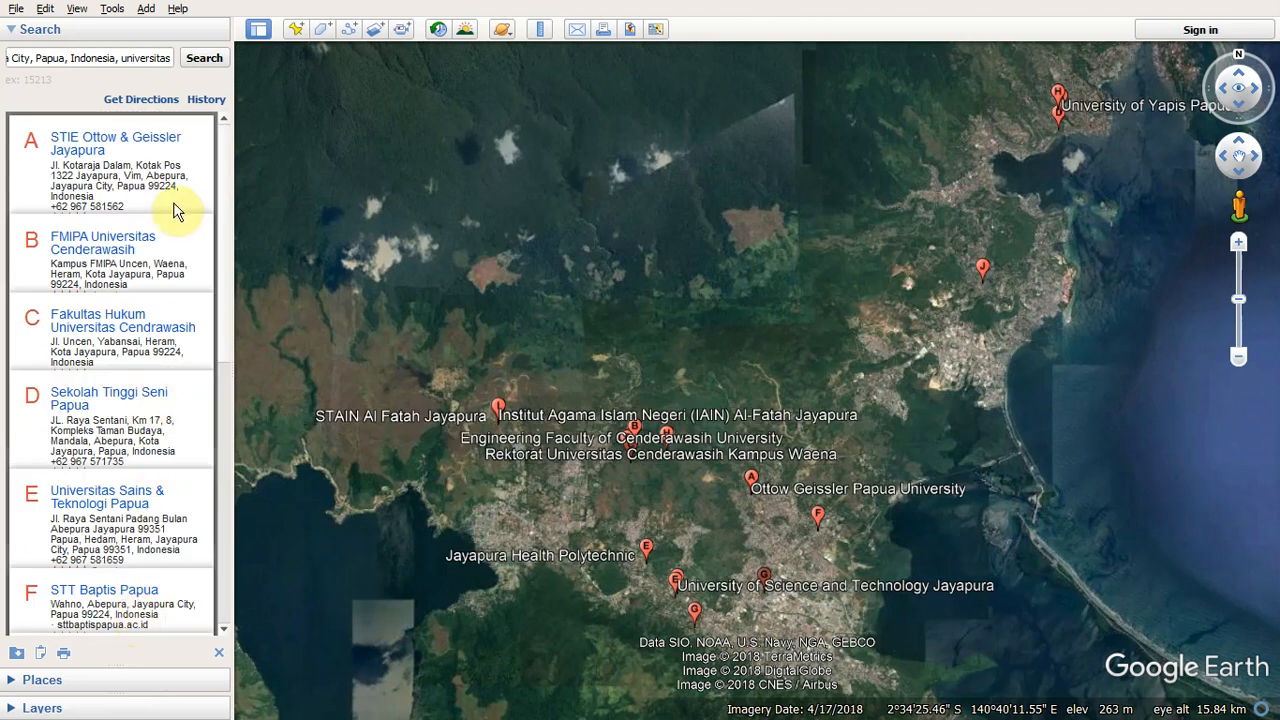
pyautogui.scroll(-10, 170, 237)
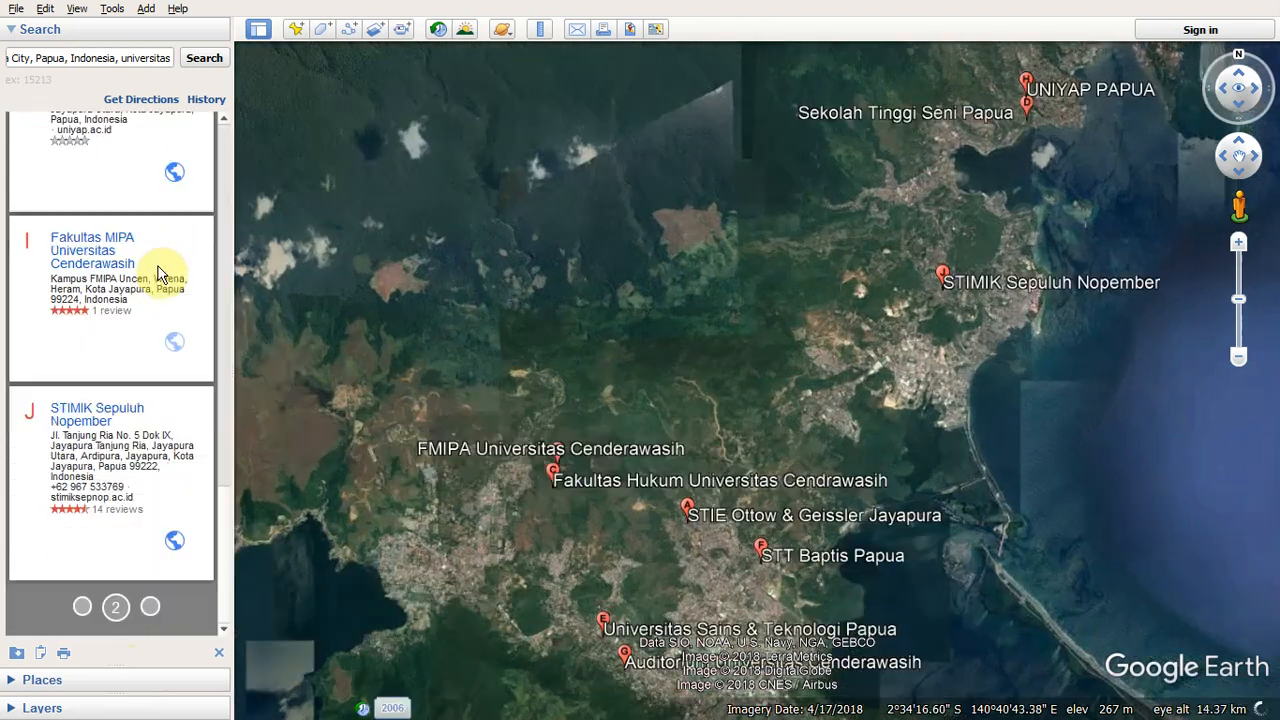
pyautogui.click(150, 608)
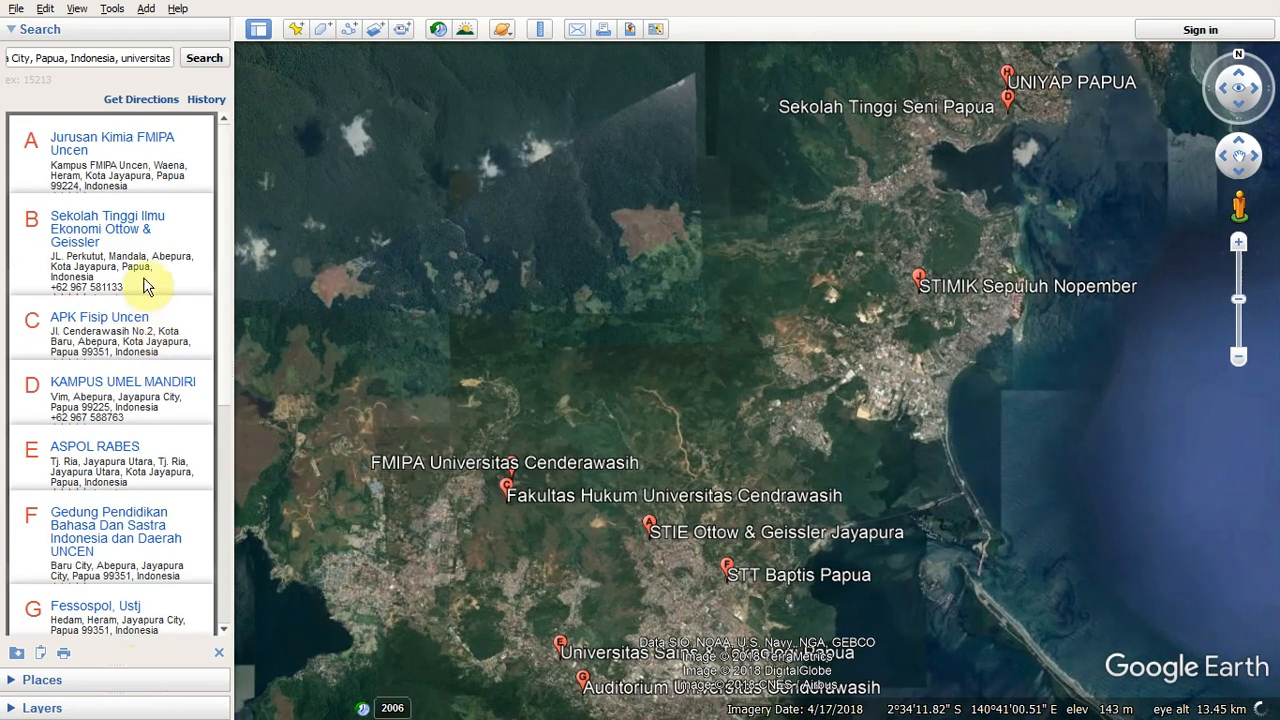
pyautogui.scroll(-5, 160, 220)
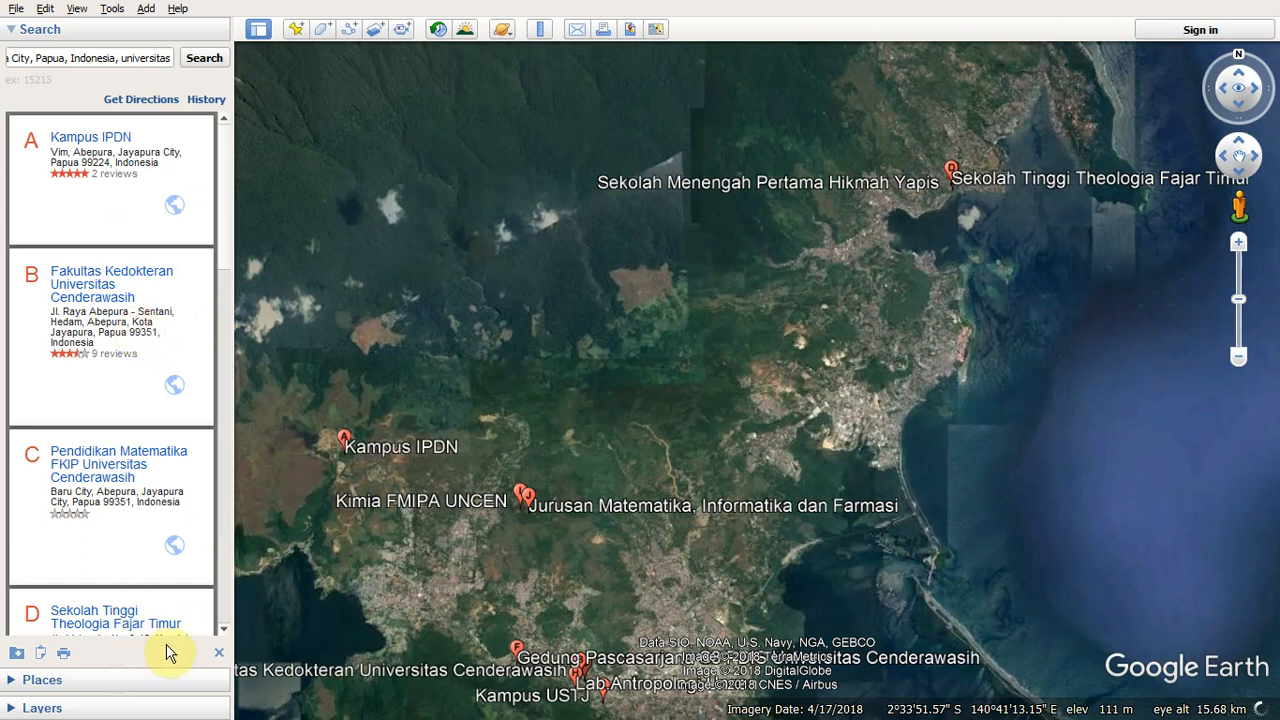
pyautogui.scroll(-8, 180, 615)
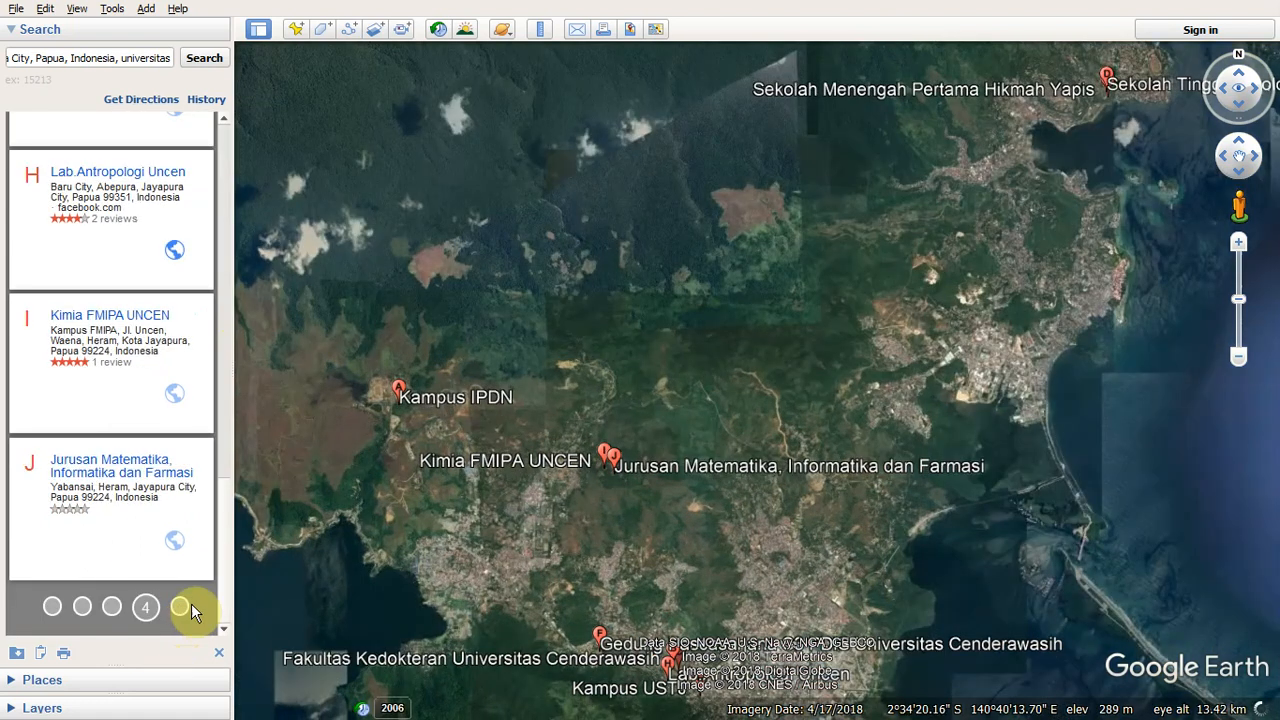
pyautogui.click(191, 606)
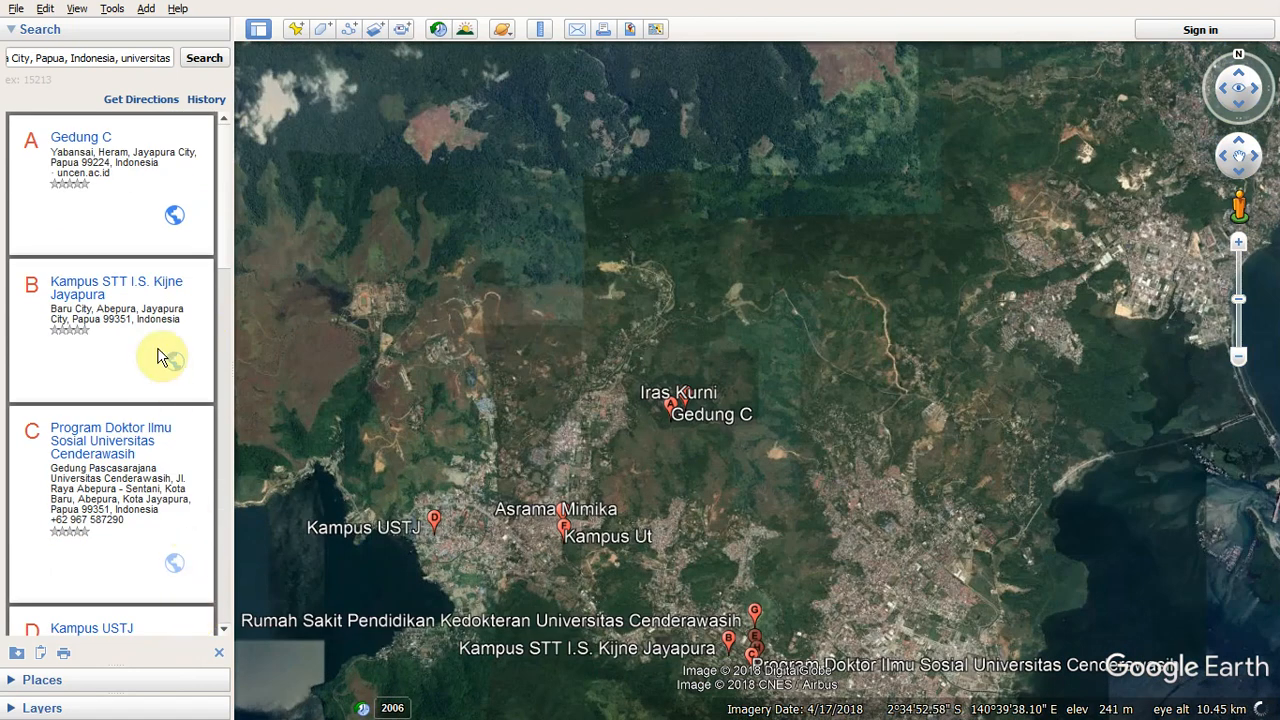
pyautogui.scroll(-6, 162, 357)
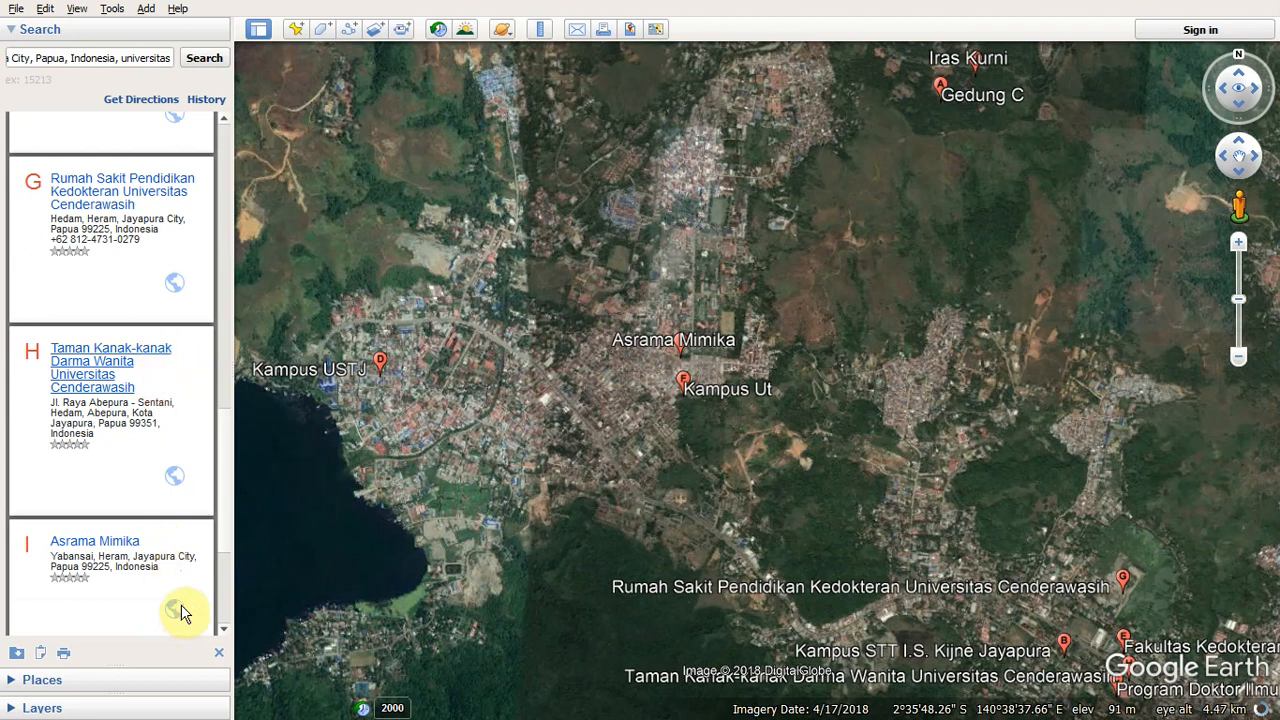
pyautogui.click(183, 613)
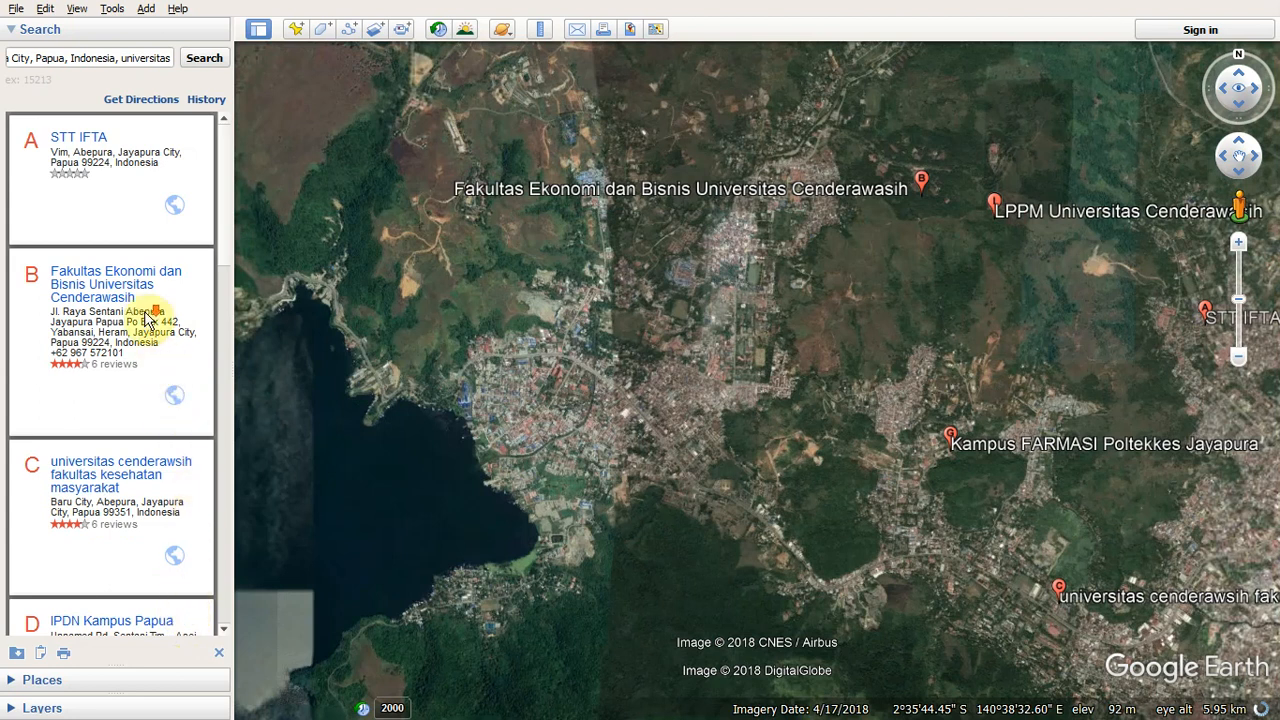
pyautogui.scroll(-5, 170, 450)
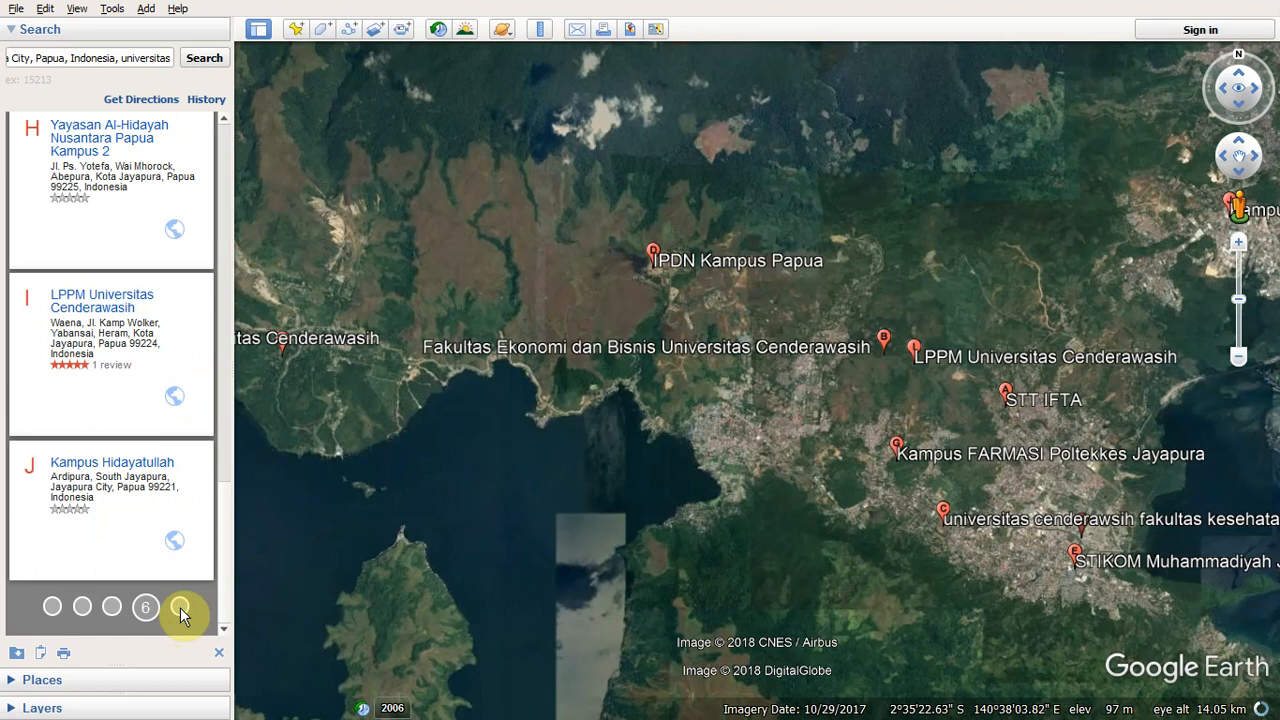
pyautogui.click(180, 607)
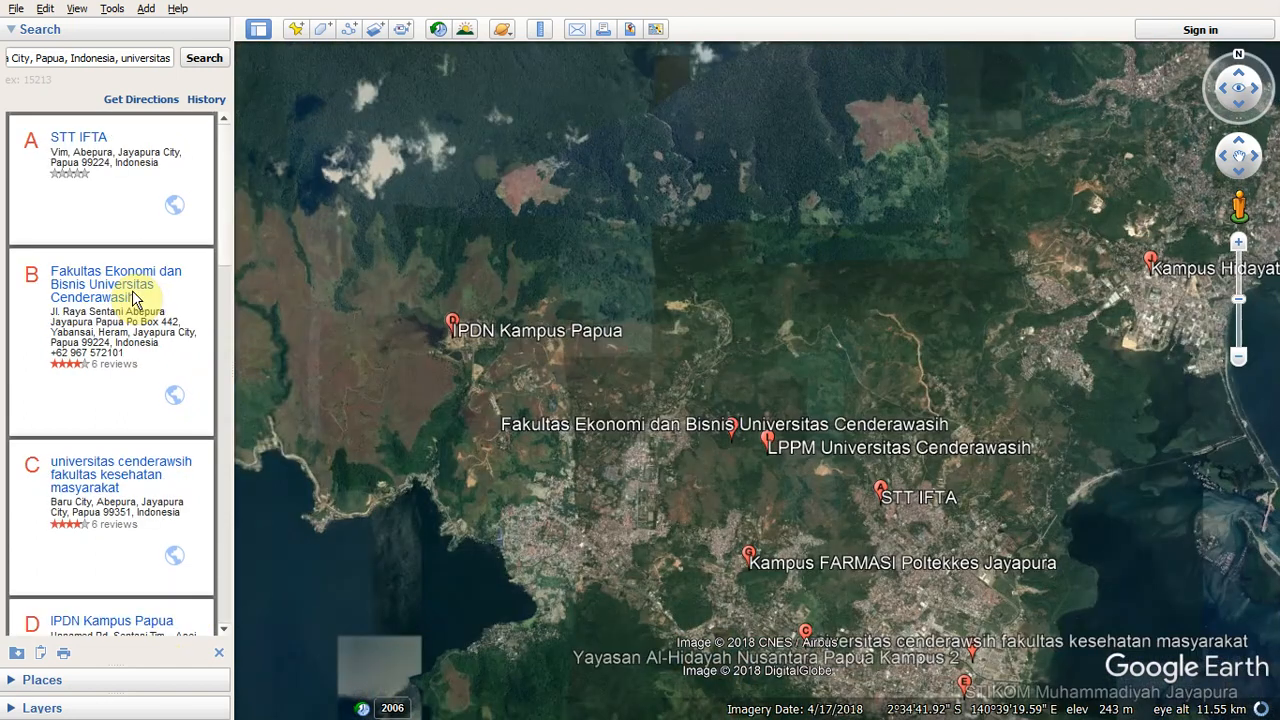
pyautogui.click(92, 220)
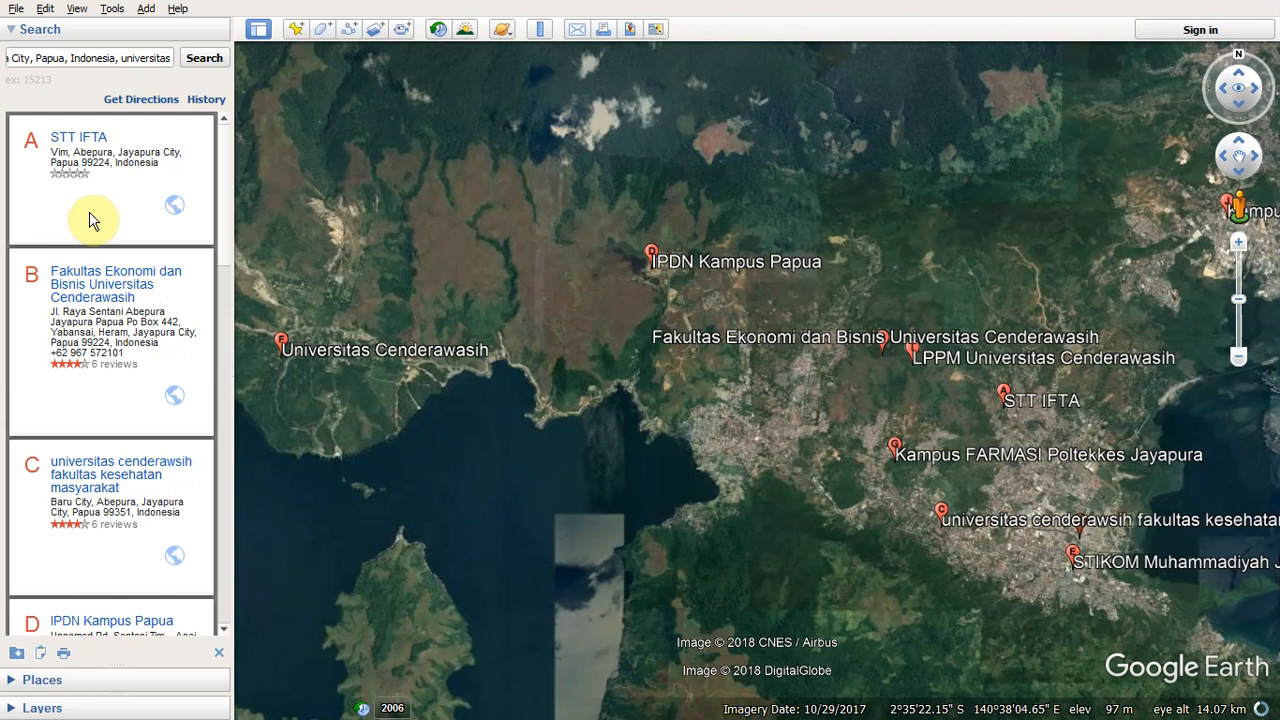
pyautogui.scroll(-5, 92, 220)
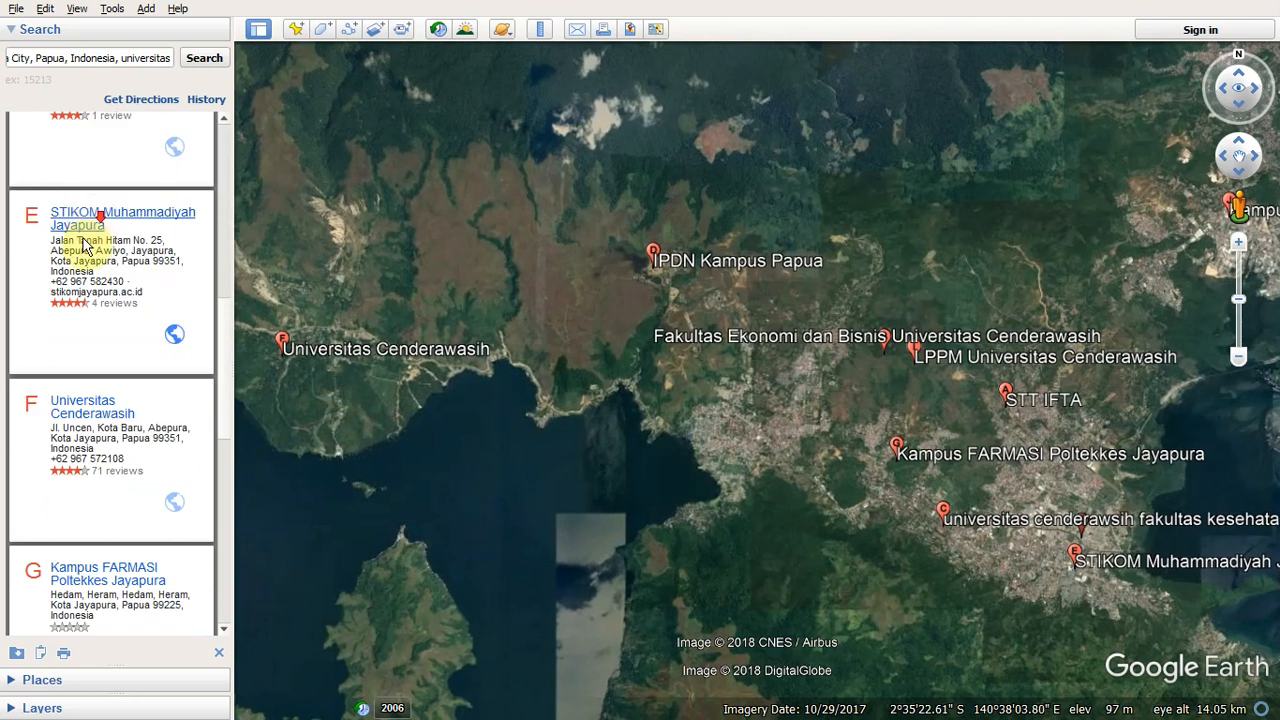
pyautogui.scroll(-5, 160, 600)
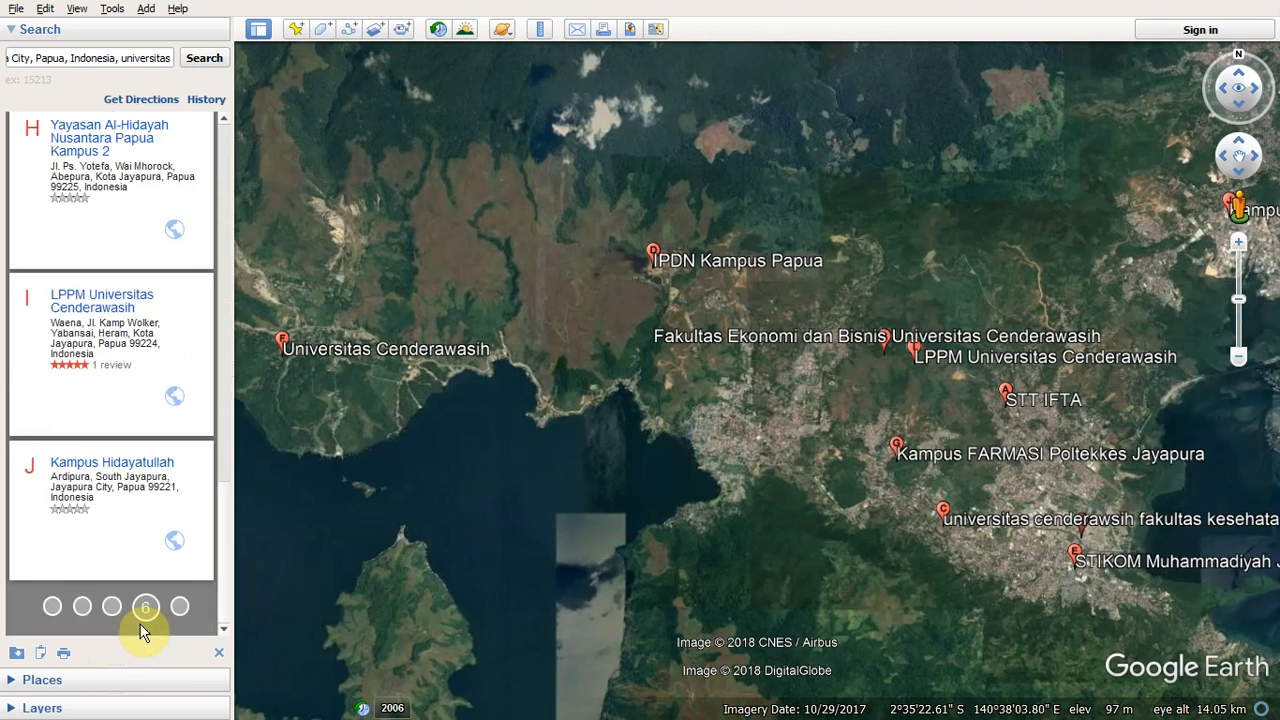
# - Return to the first page of university results and copy those results to My Places
pyautogui.click(55, 608)
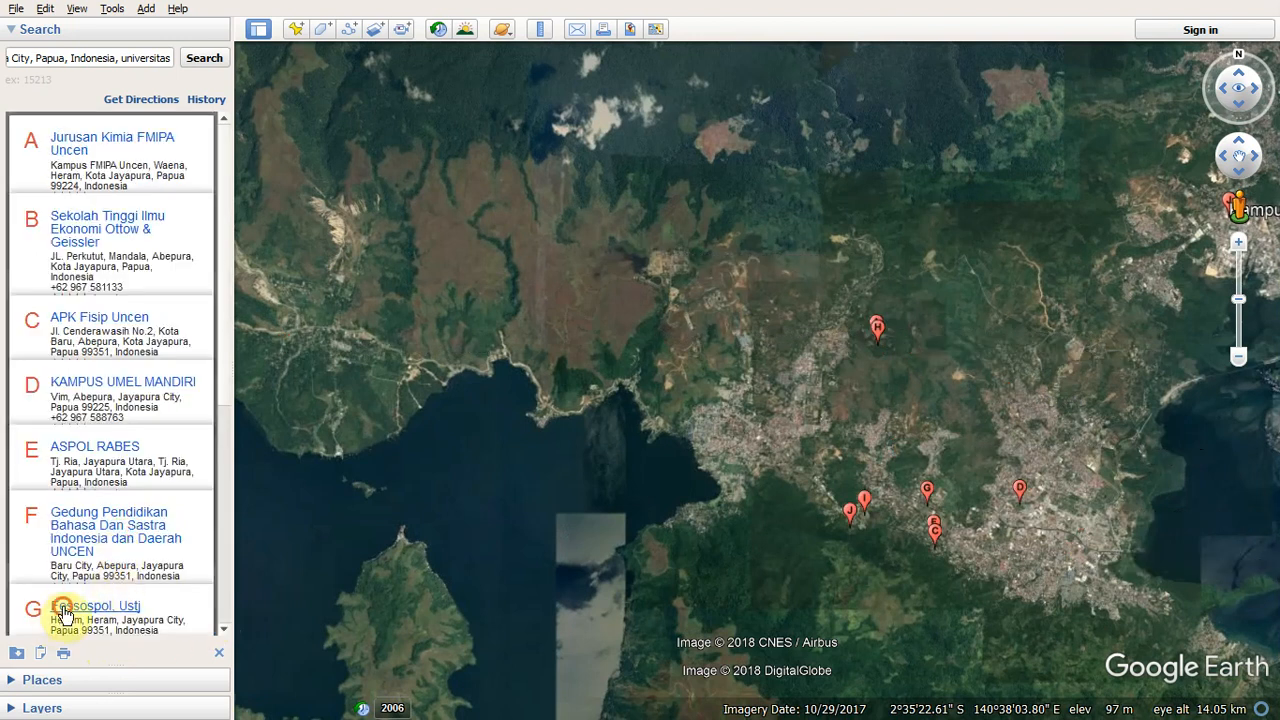
pyautogui.click(60, 608)
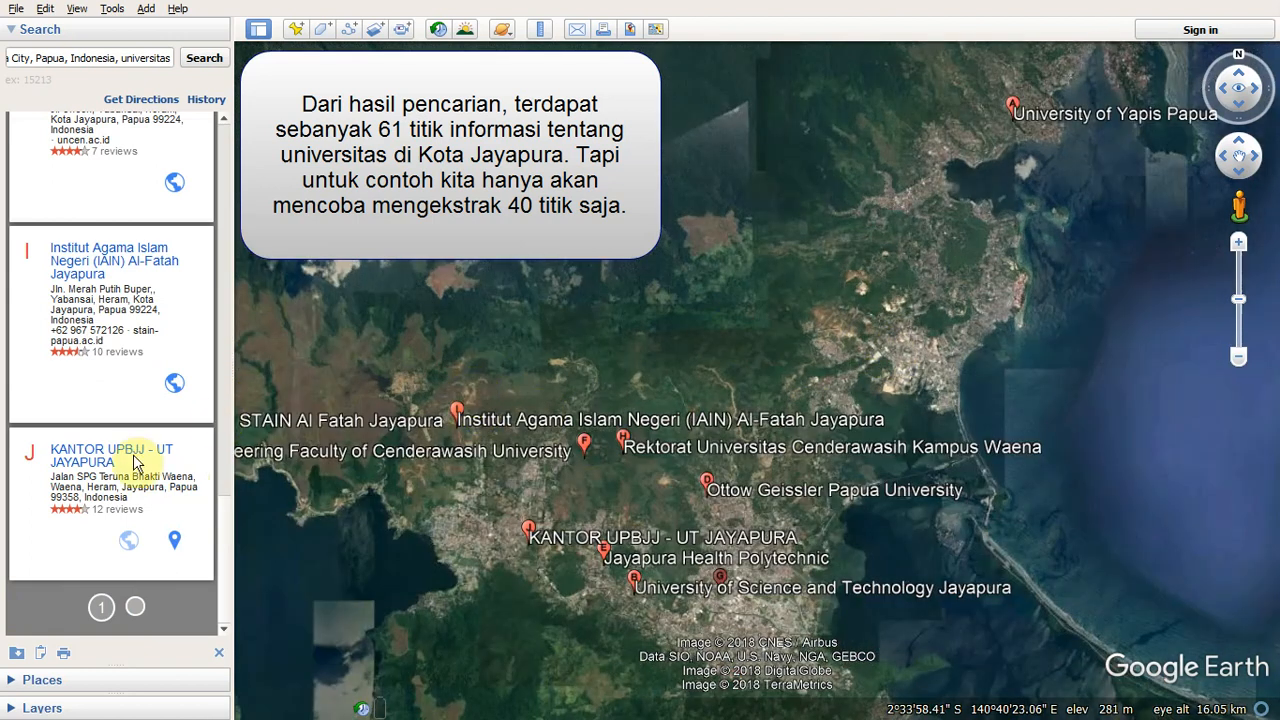
pyautogui.scroll(3, 135, 400)
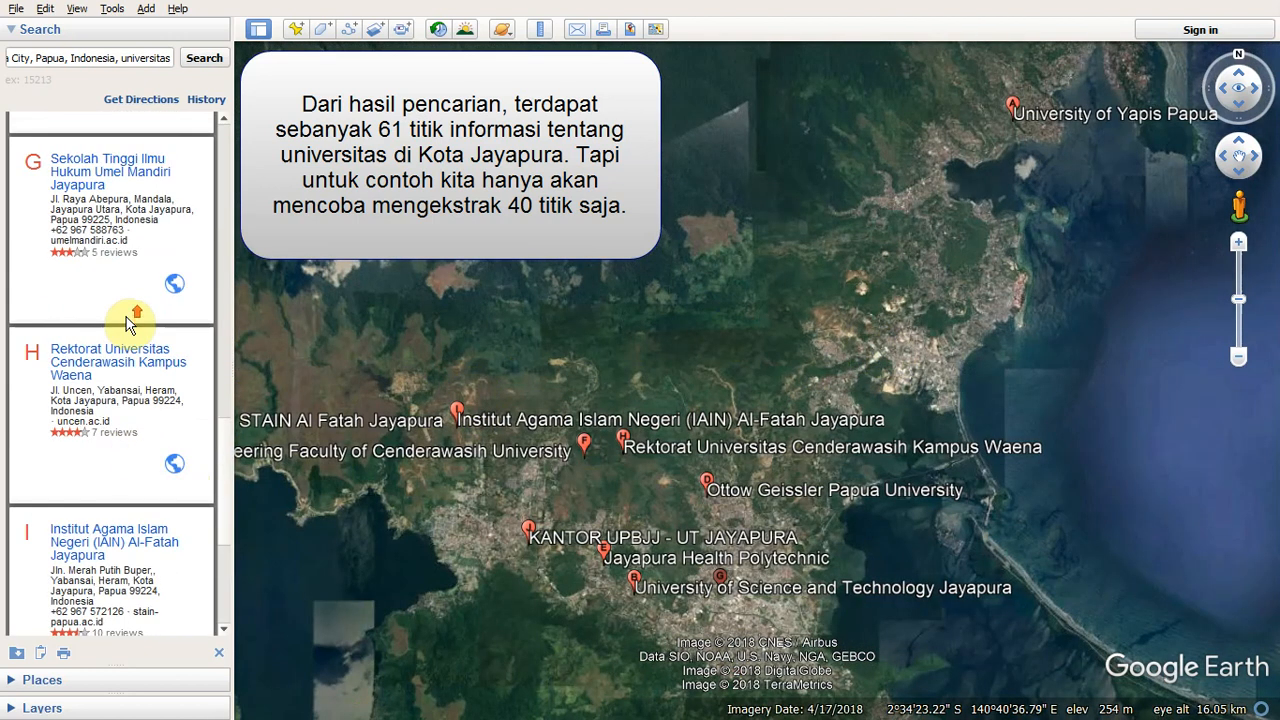
pyautogui.scroll(3, 130, 245)
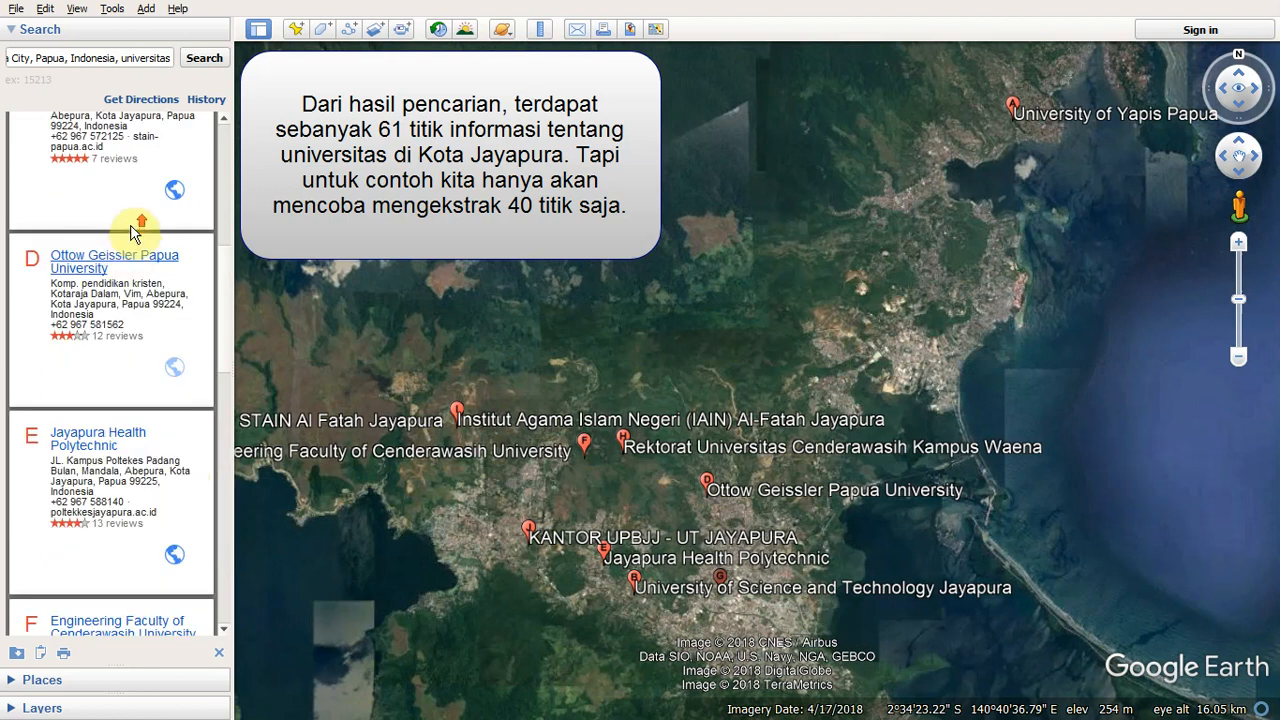
pyautogui.scroll(3, 134, 230)
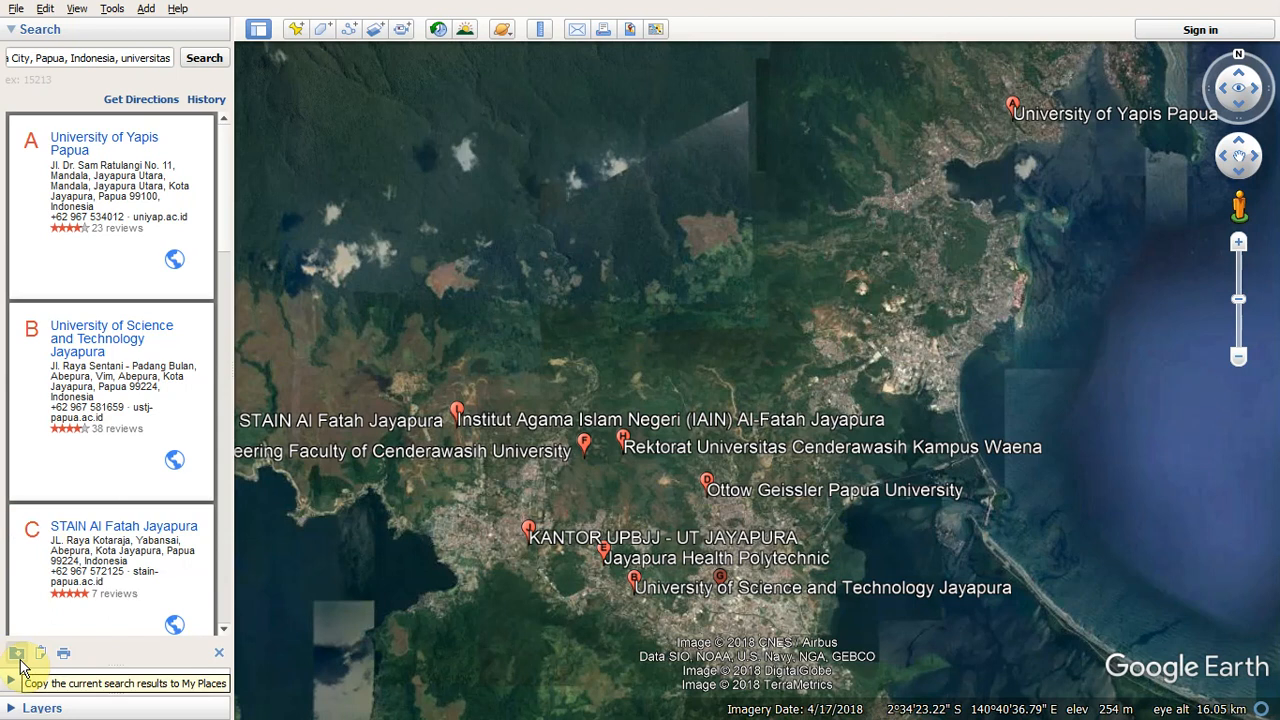
pyautogui.click(18, 653)
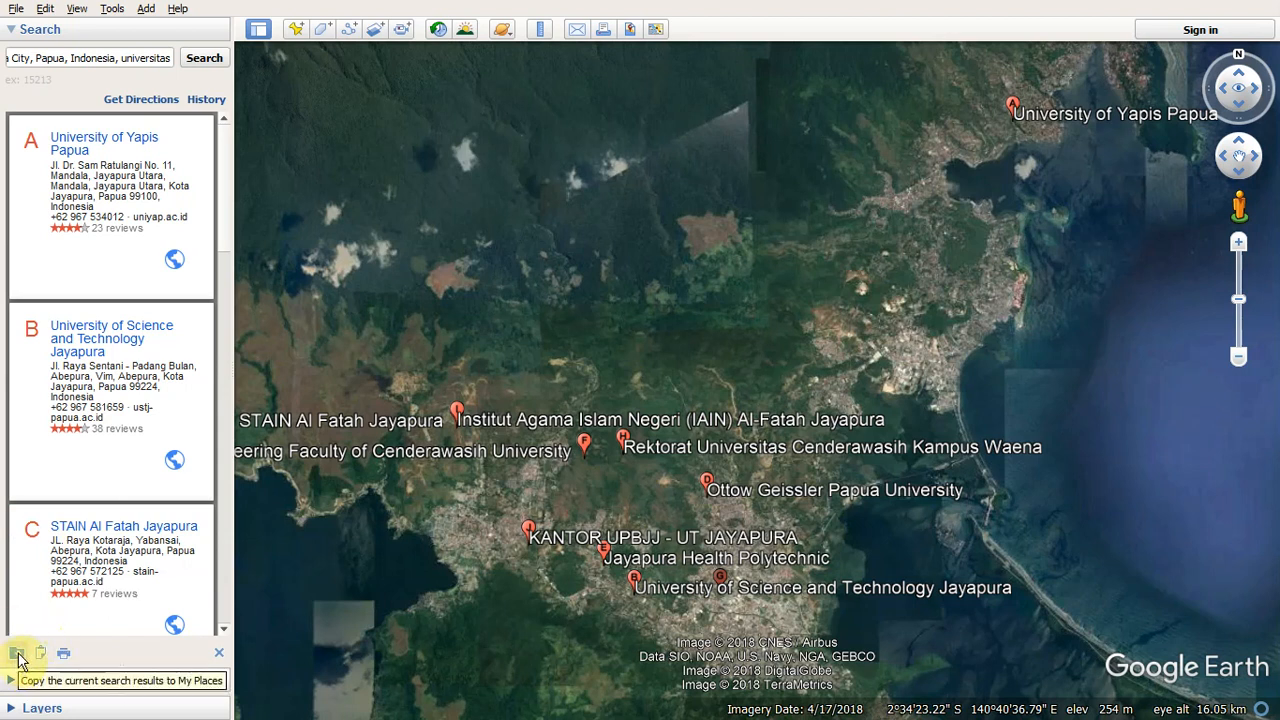
pyautogui.click(18, 655)
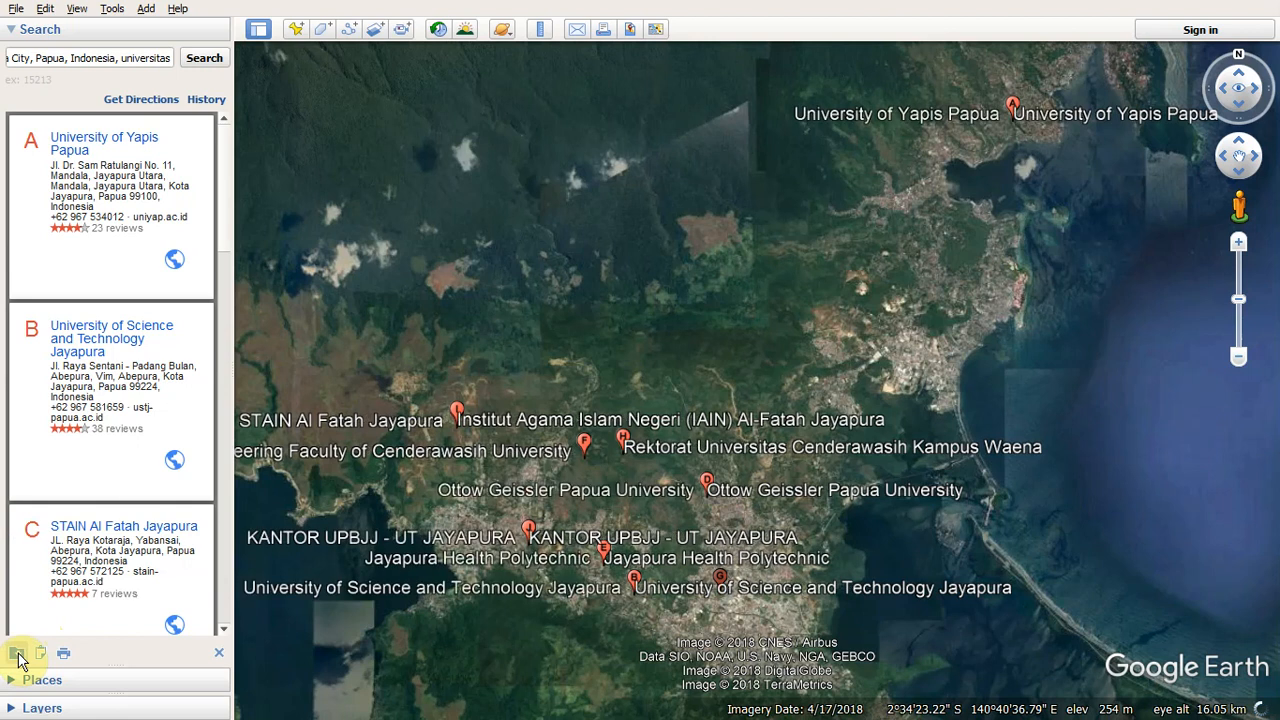
# - Expand the Places section and locate the copied Kota Jayapura results folder under My Places
pyautogui.click(23, 681)
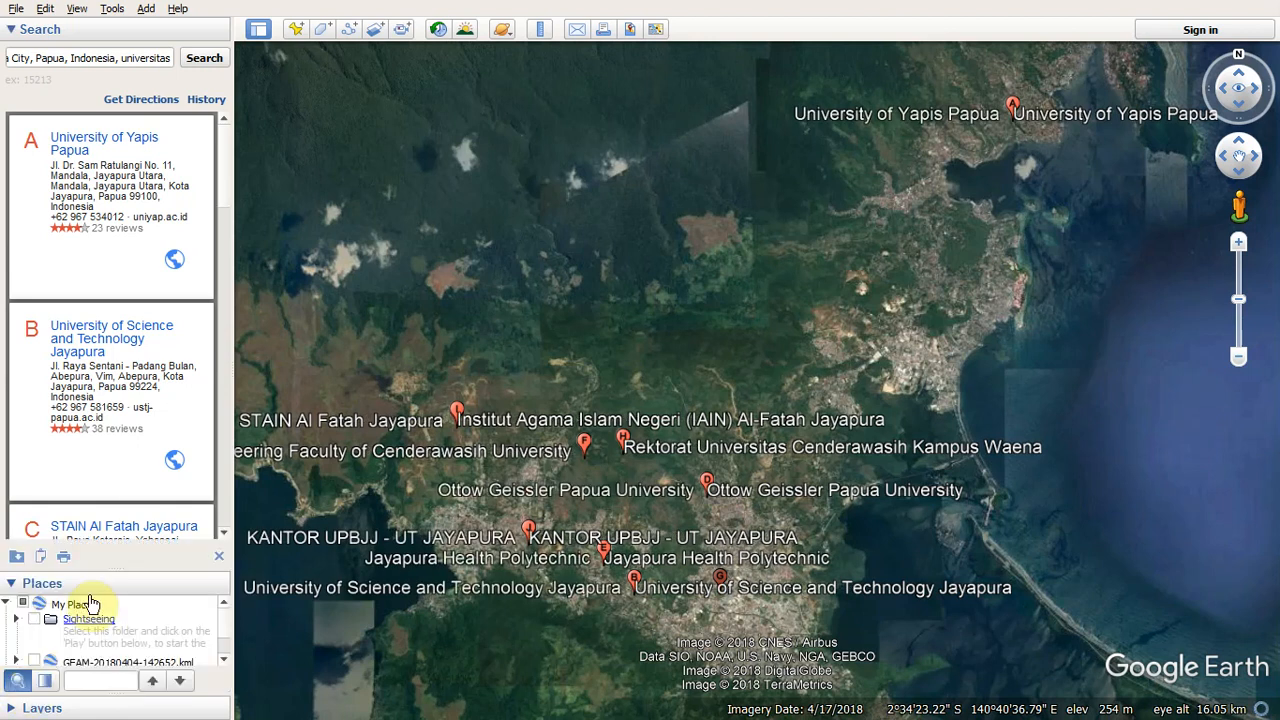
pyautogui.scroll(-2, 157, 325)
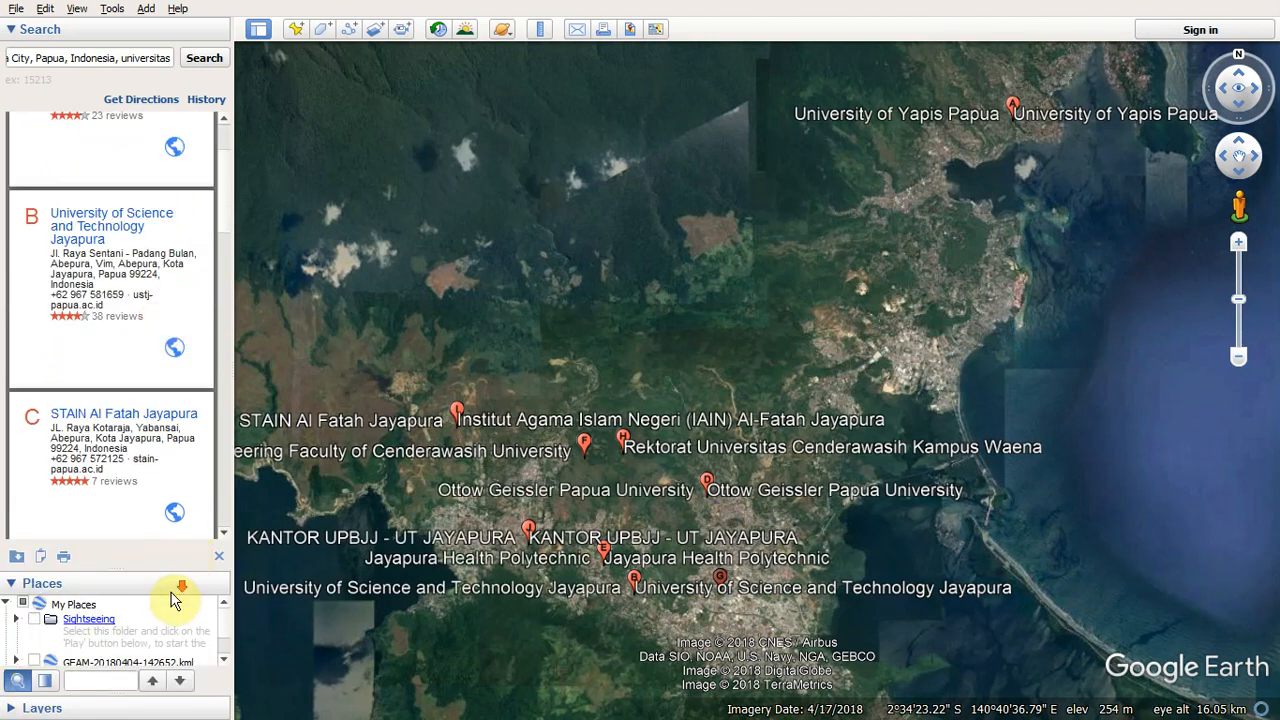
pyautogui.scroll(-1, 171, 595)
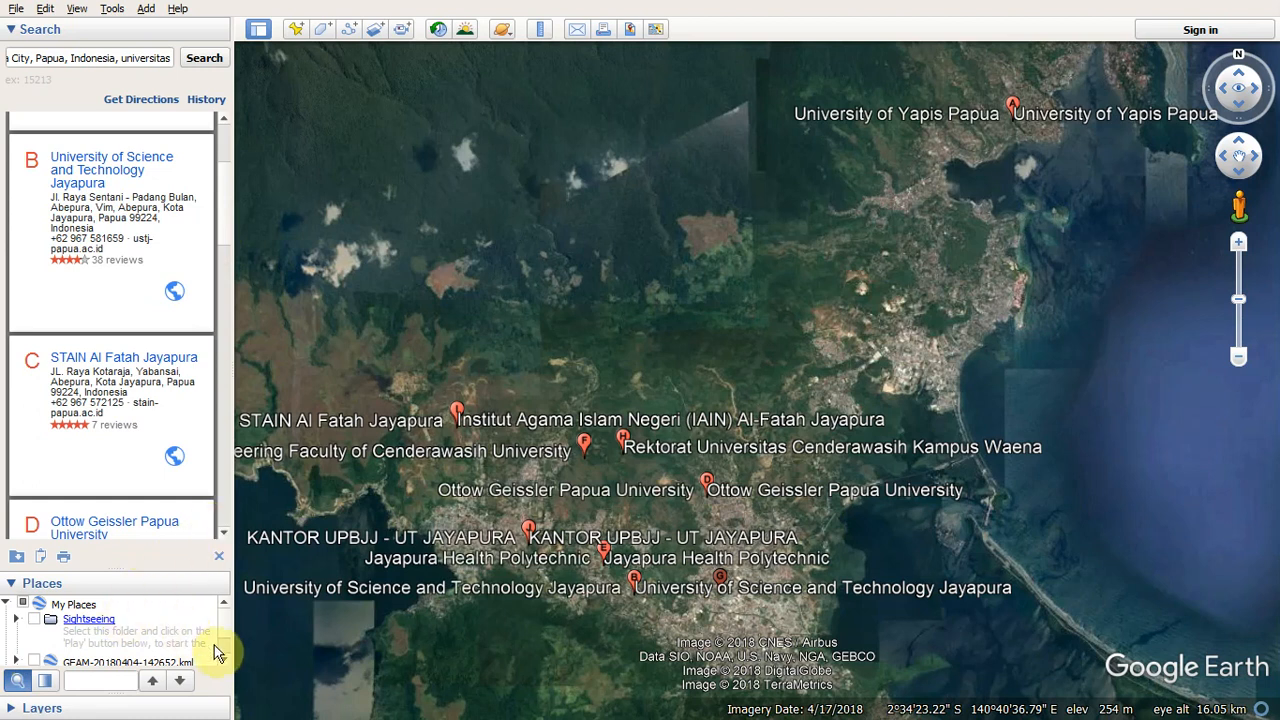
pyautogui.click(115, 628)
pyautogui.scroll(-2, 118, 632)
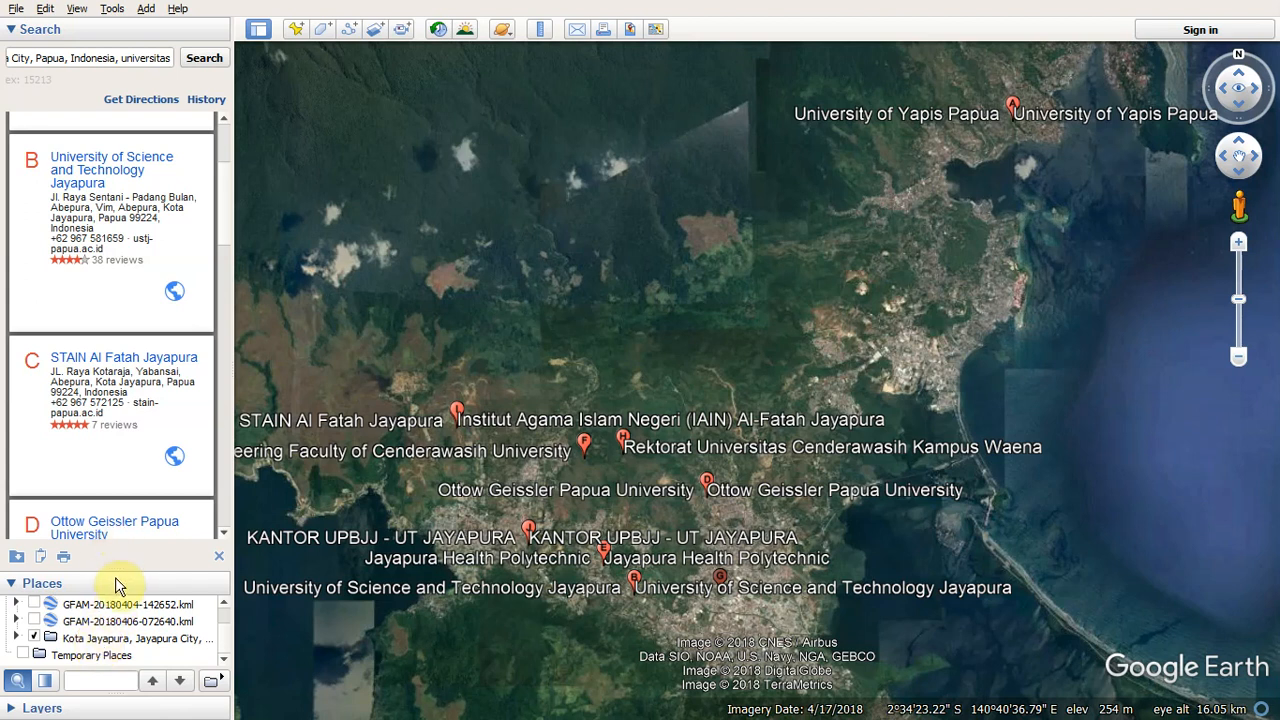
# - Open the second page of university results and copy those results to My Places
pyautogui.moveTo(115, 572); pyautogui.dragTo(126, 431)
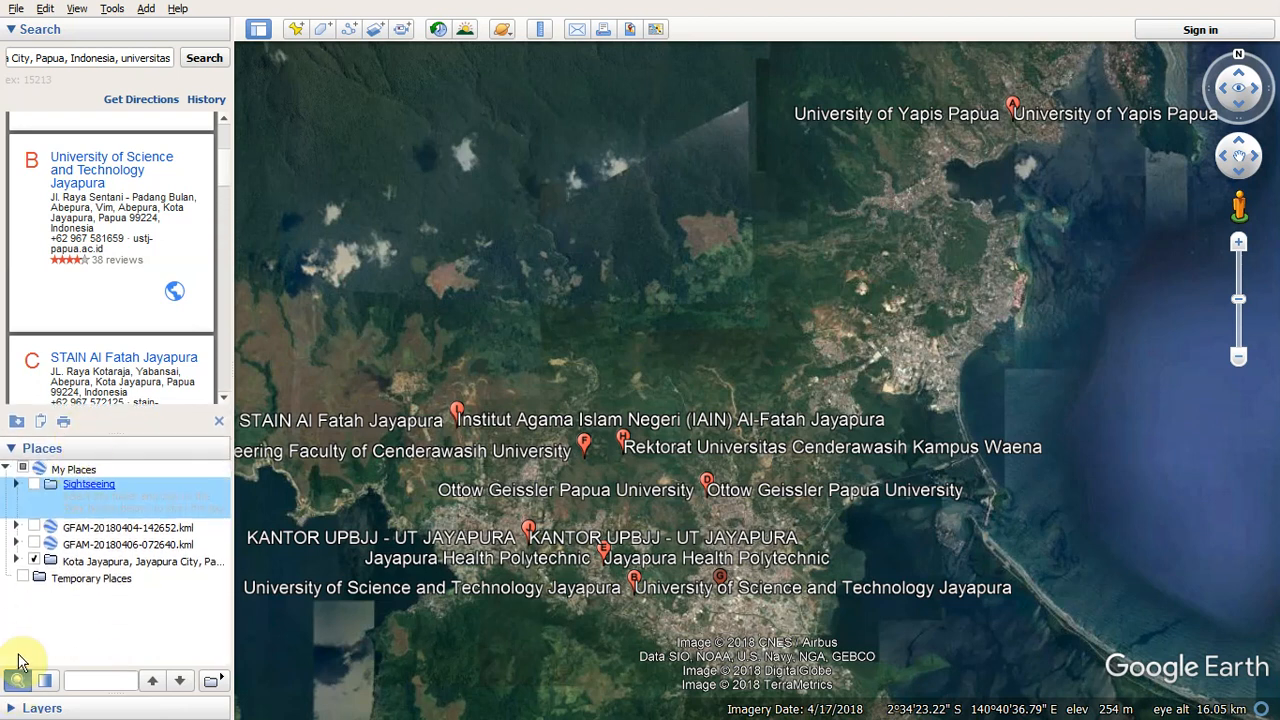
pyautogui.click(98, 565)
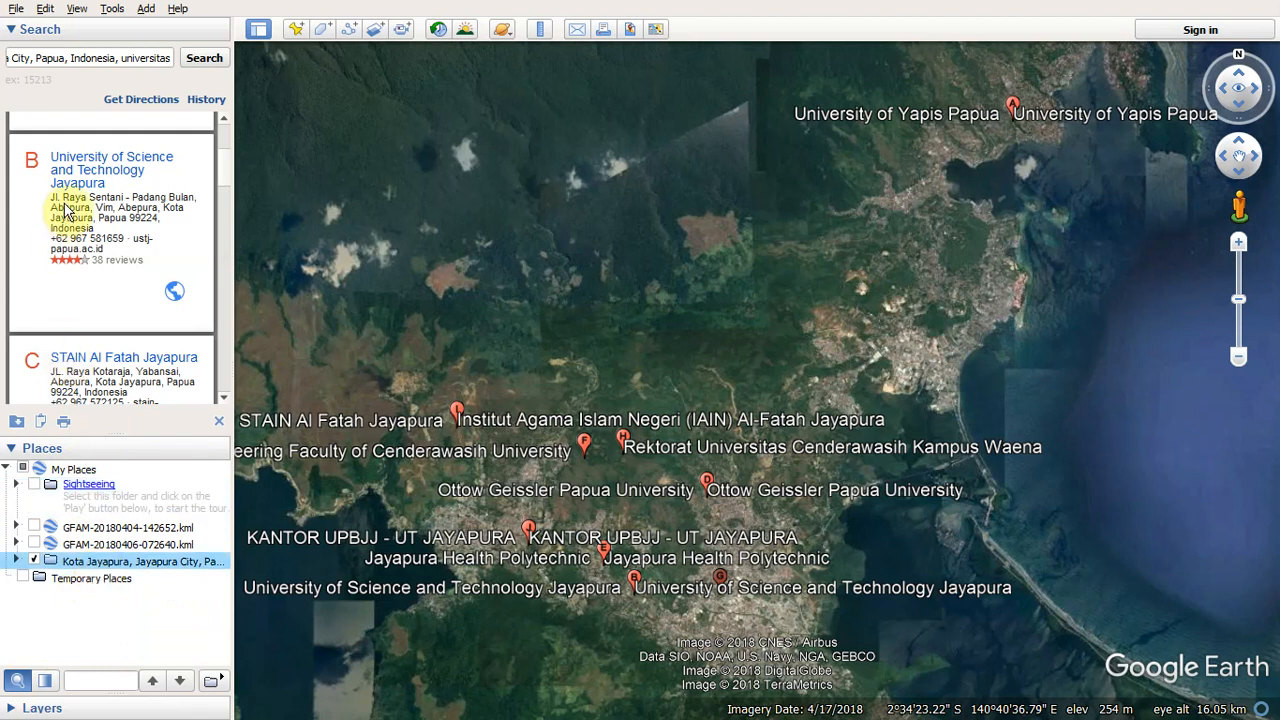
pyautogui.scroll(-15, 163, 251)
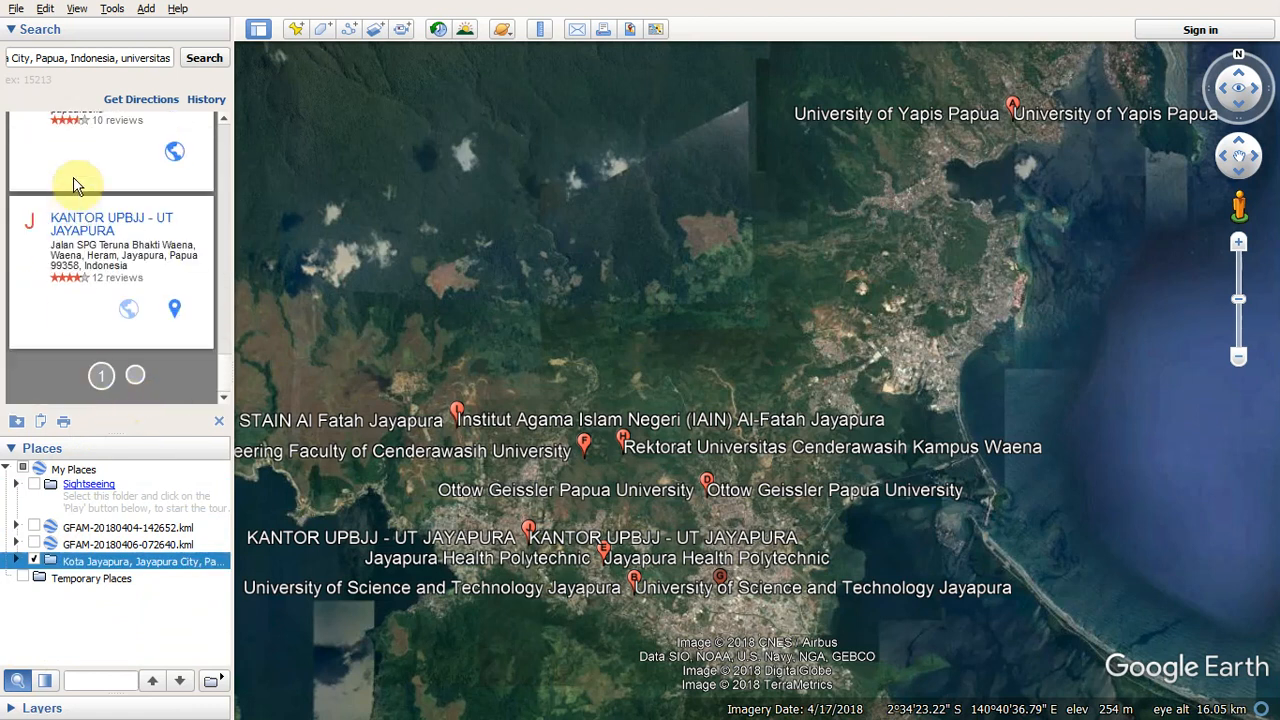
pyautogui.click(136, 376)
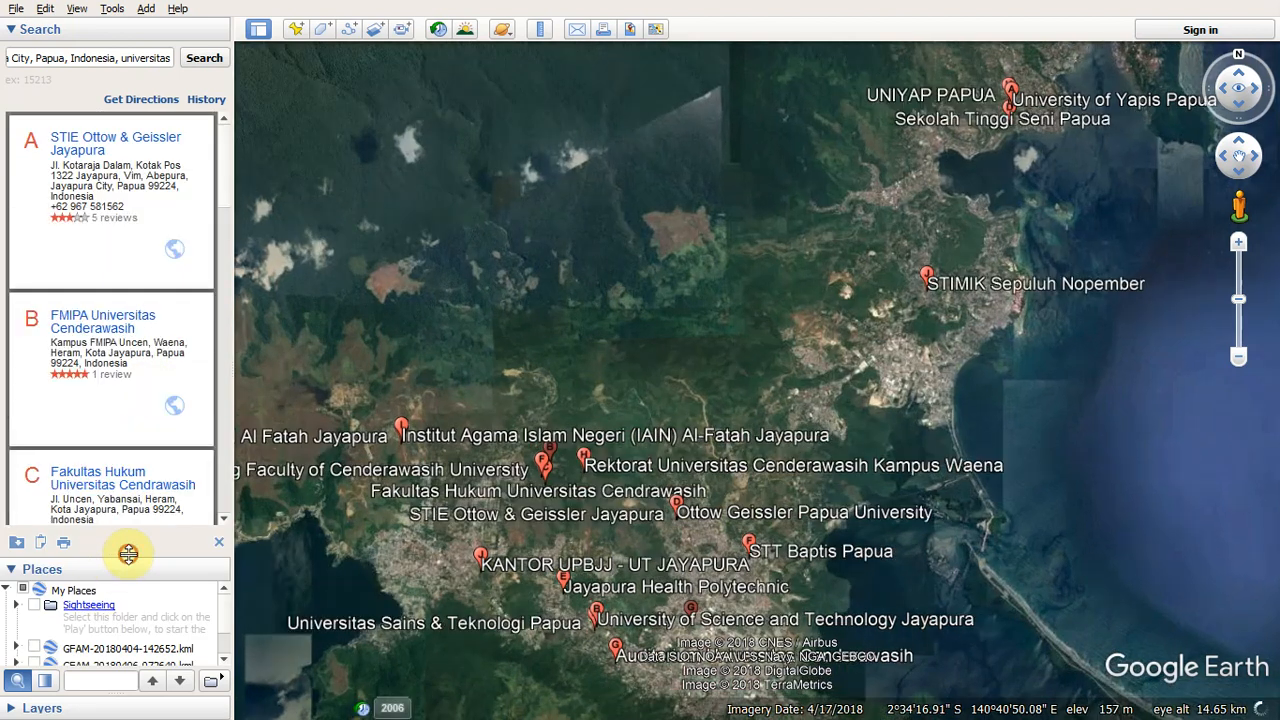
pyautogui.moveTo(128, 553); pyautogui.dragTo(140, 418)
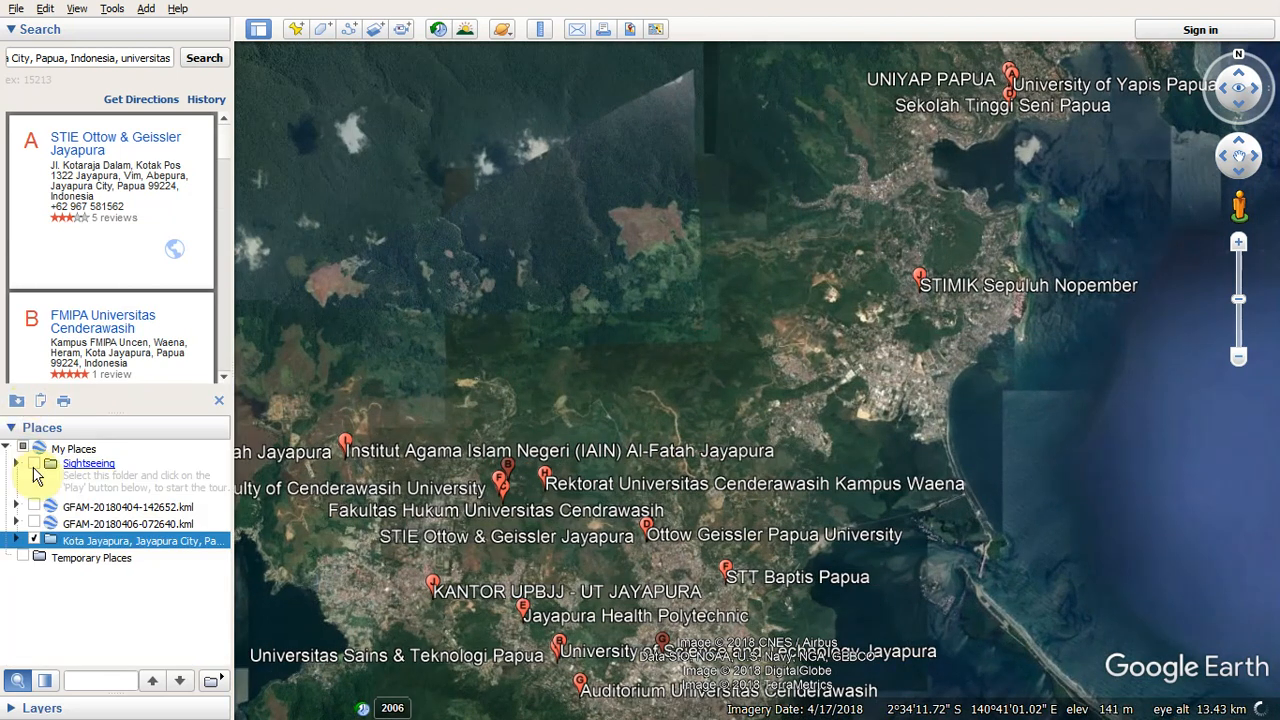
pyautogui.hotkey('ctrl', 'c')
pyautogui.hotkey('ctrl', 'v')
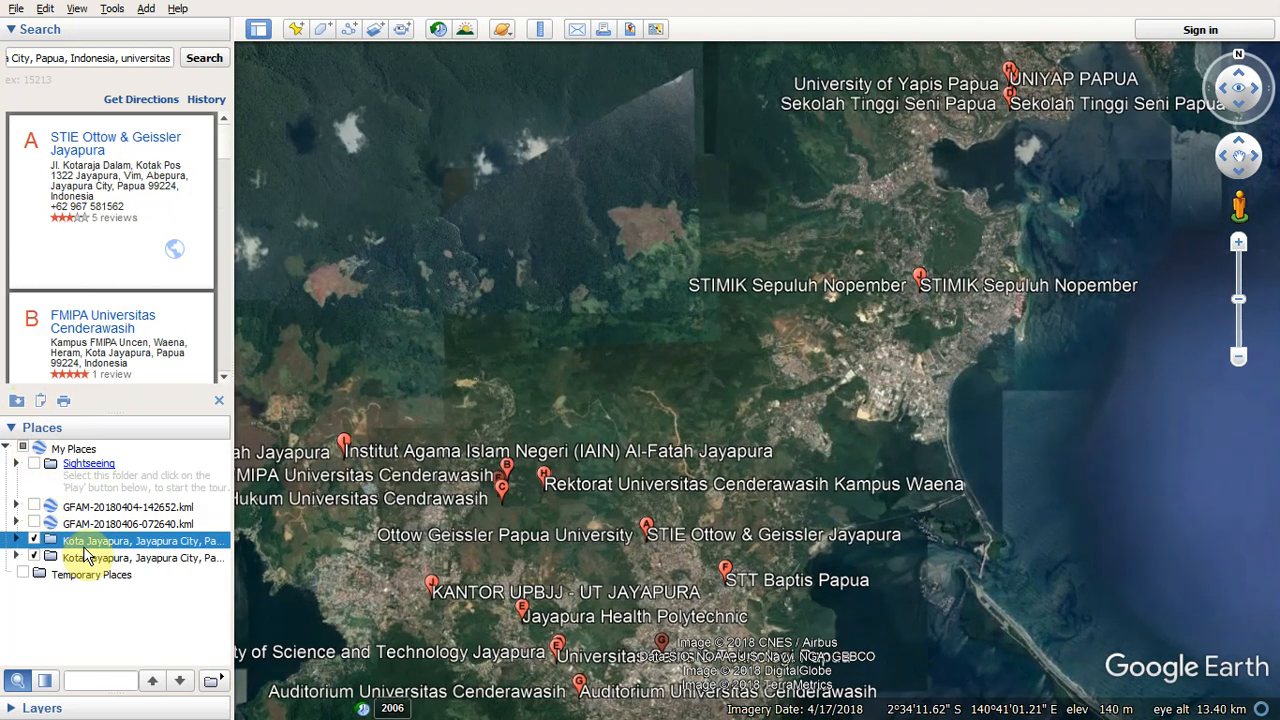
# - Open the third page of university results, copy those results to My Places and check the saved Kota Jayapura folders
pyautogui.click(88, 580)
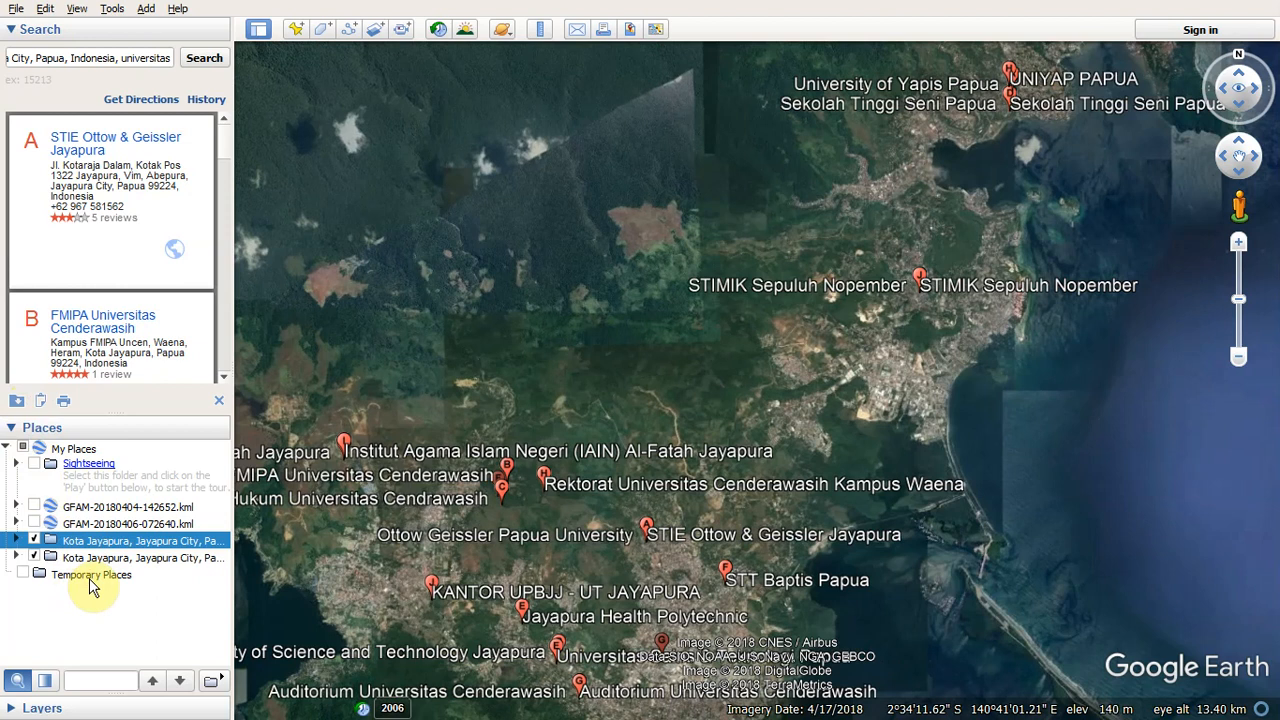
pyautogui.scroll(-10, 163, 286)
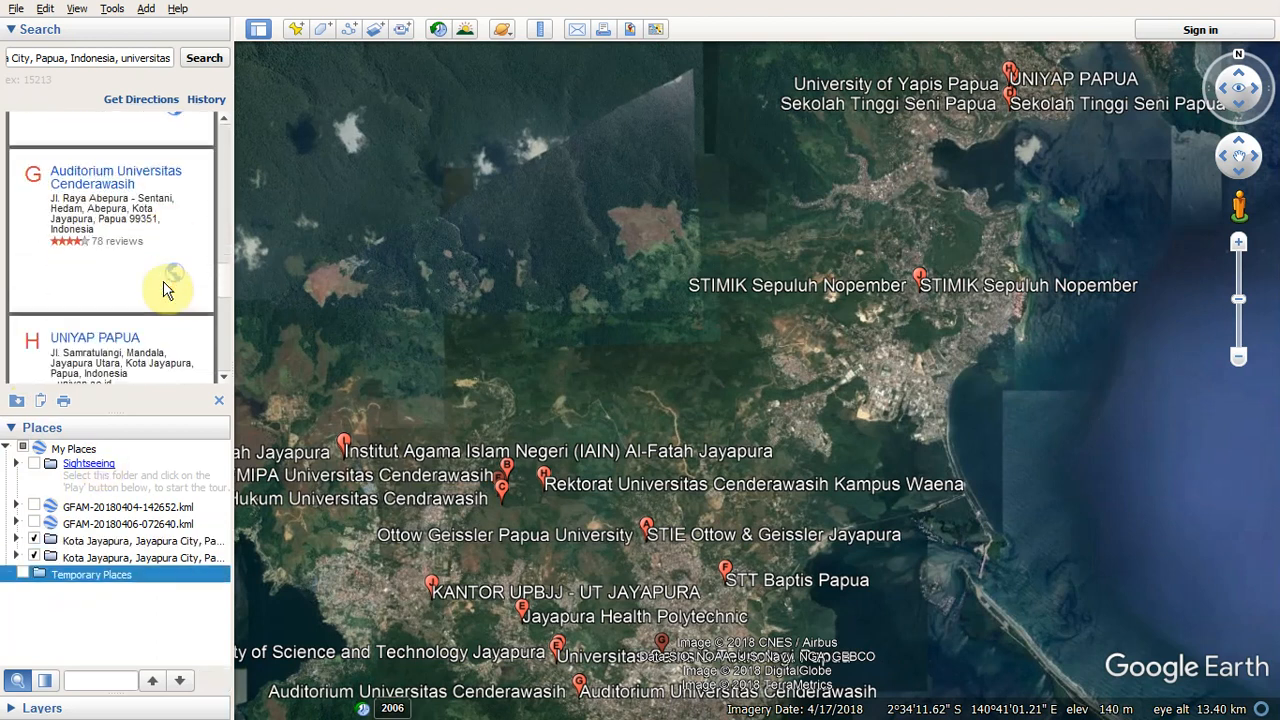
pyautogui.scroll(-5, 166, 288)
pyautogui.click(153, 360)
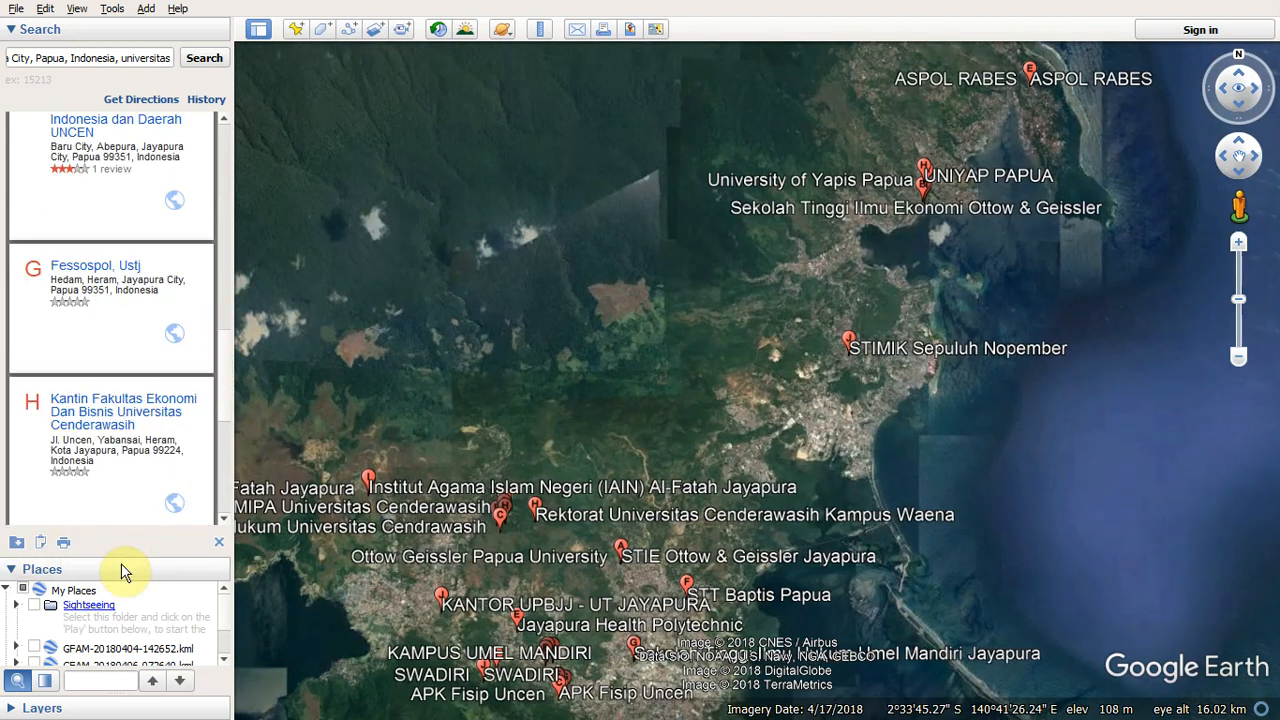
pyautogui.moveTo(123, 555); pyautogui.dragTo(148, 378)
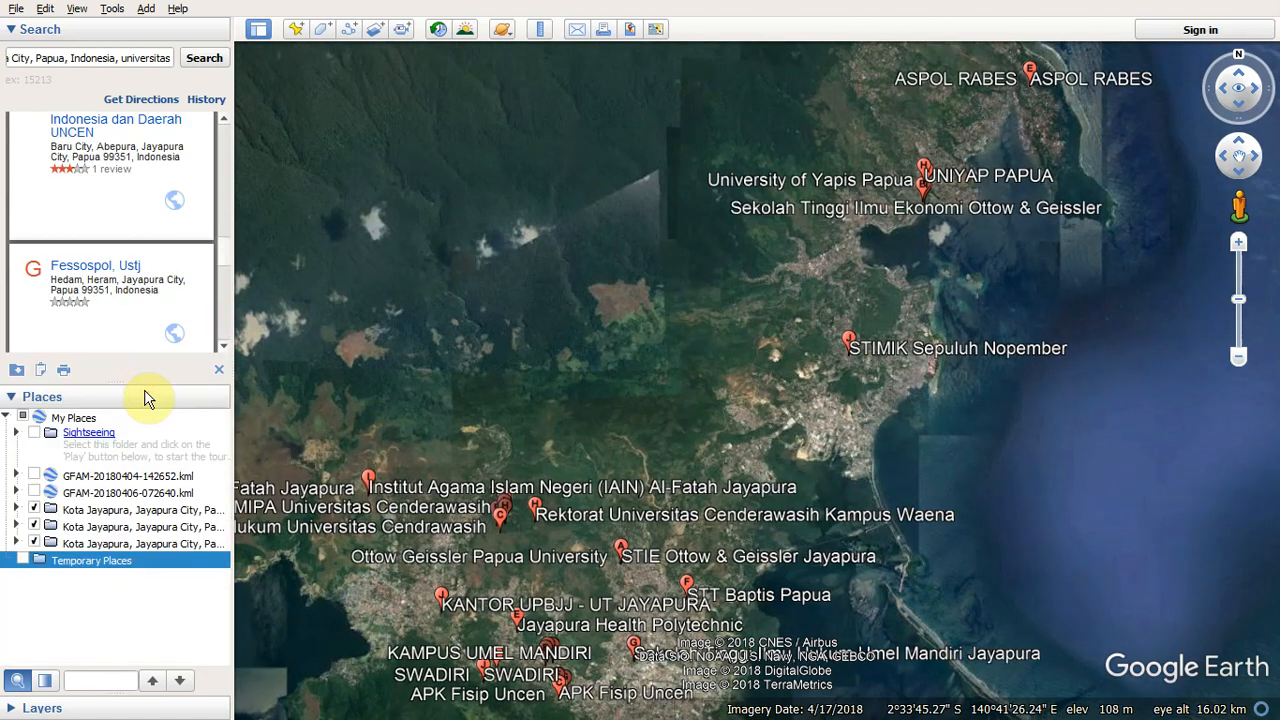
pyautogui.click(90, 510)
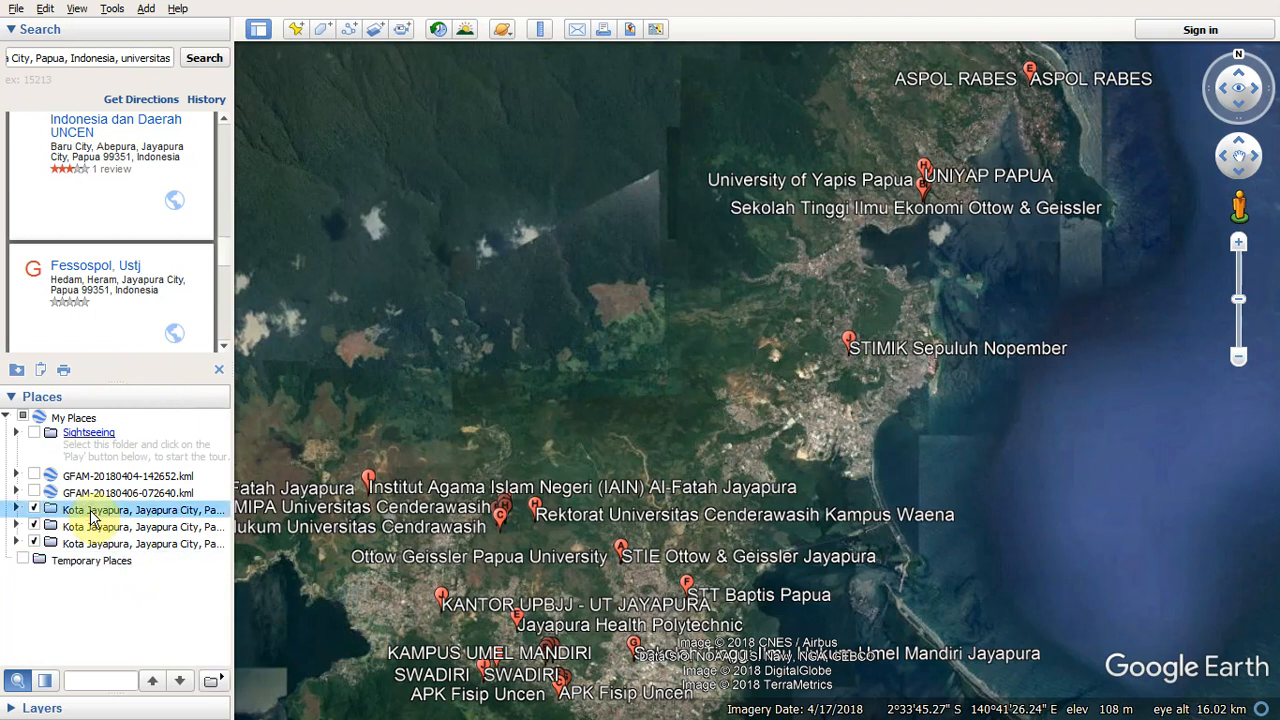
pyautogui.click(93, 548)
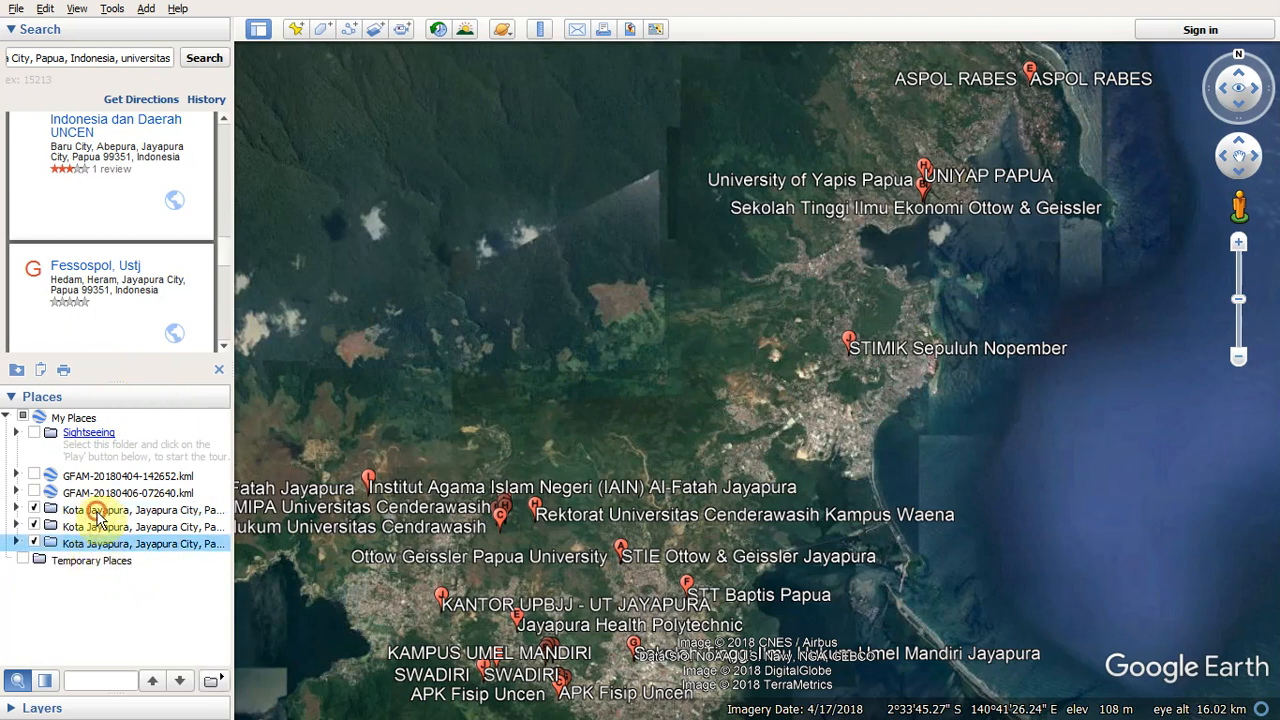
pyautogui.click(98, 512)
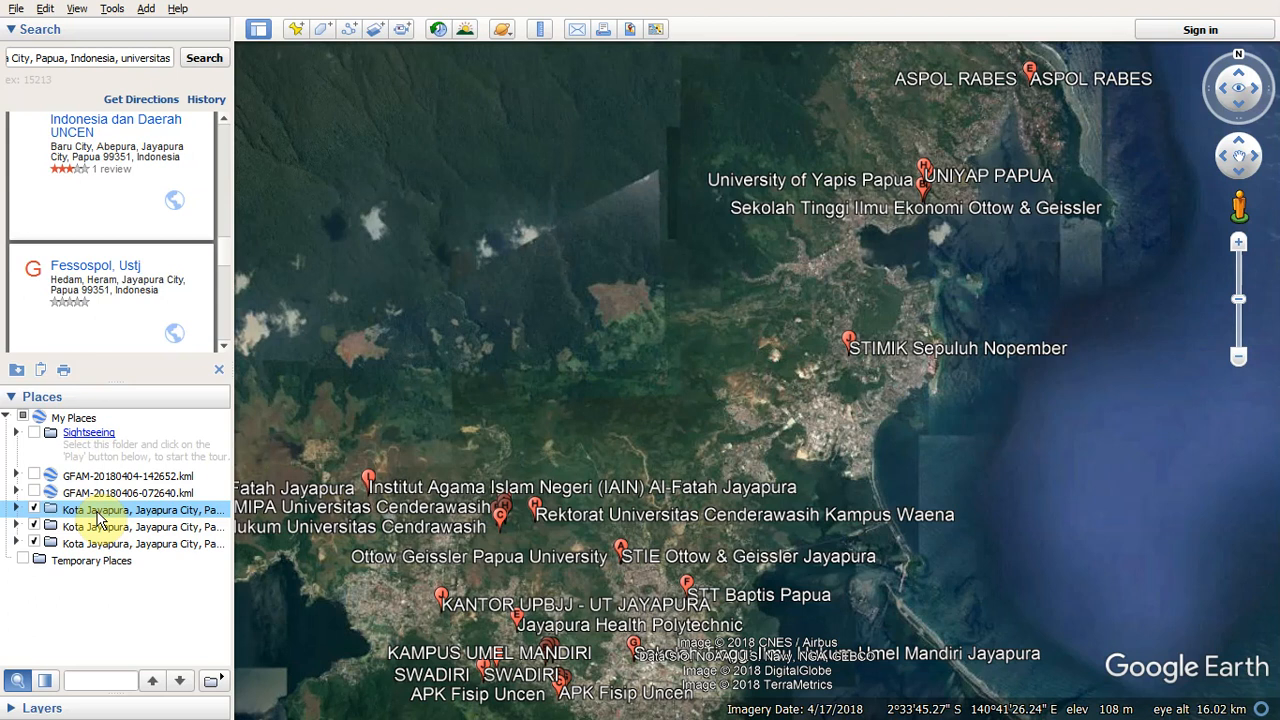
pyautogui.click(97, 512)
# - Open the fourth page of university results, copy those results to My Places and check the saved Kota Jayapura folders
pyautogui.scroll(-3, 90, 330)
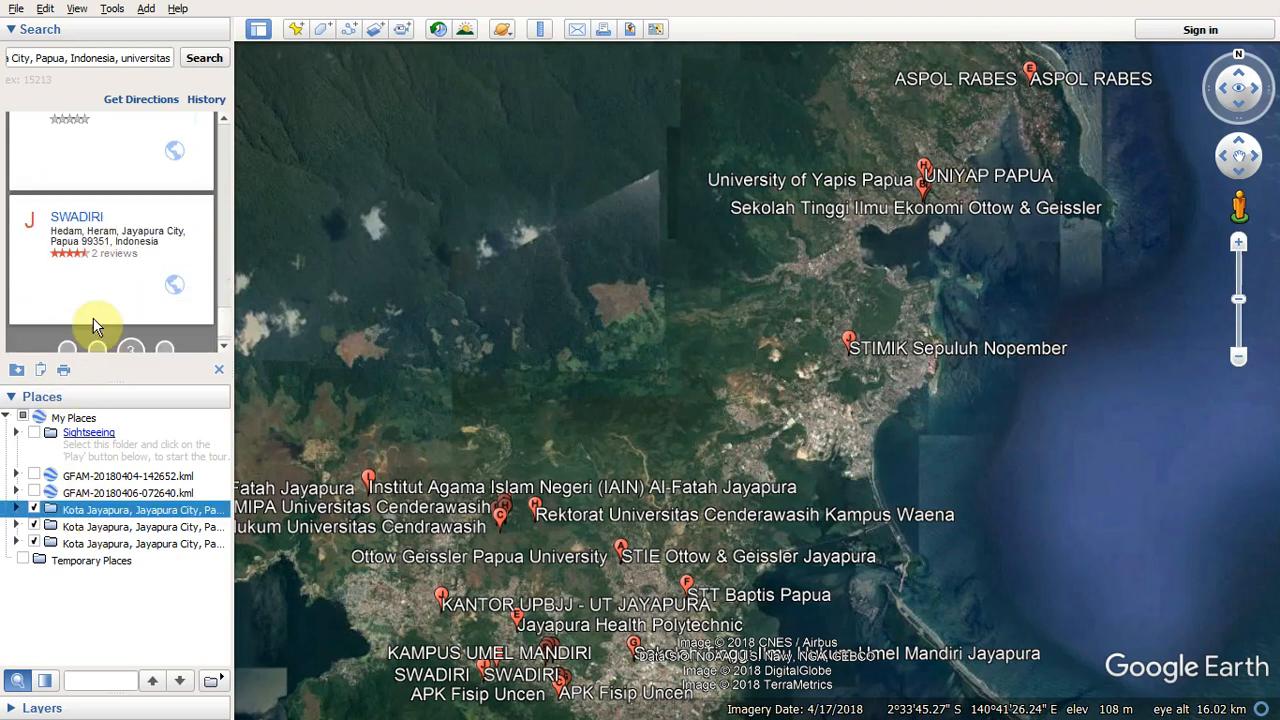
pyautogui.scroll(-2, 93, 325)
pyautogui.click(165, 346)
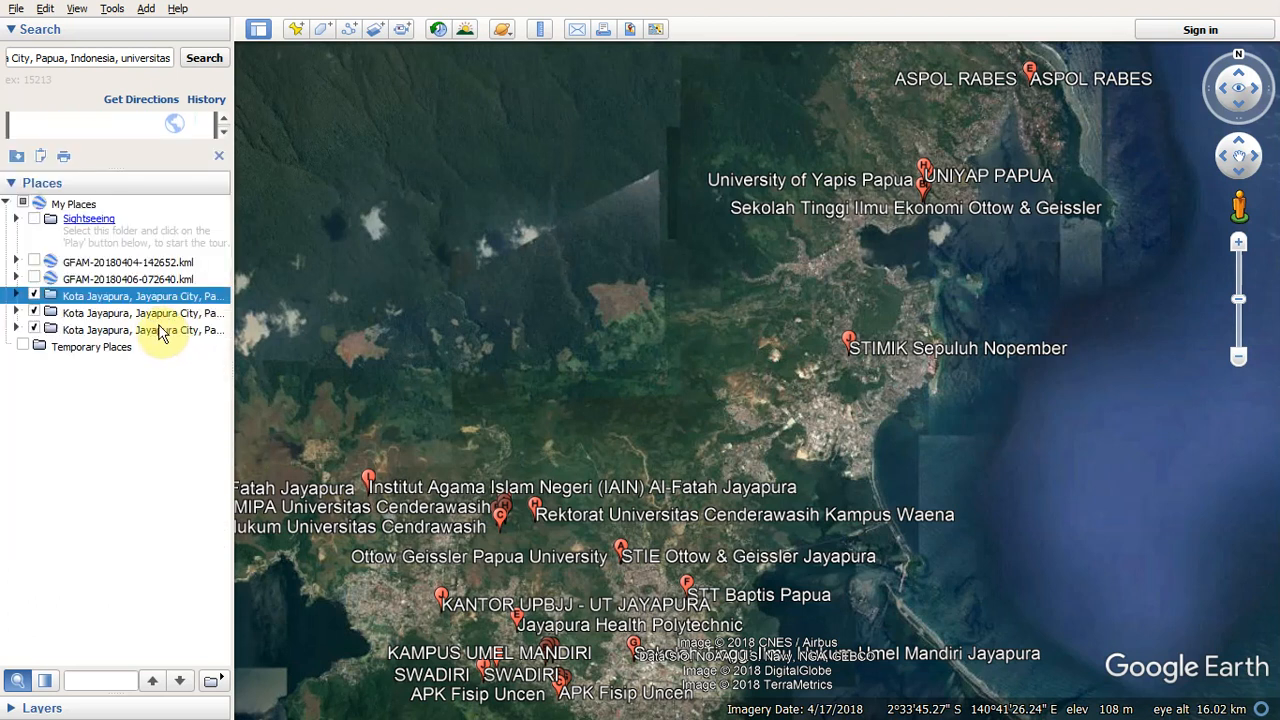
pyautogui.click(160, 333)
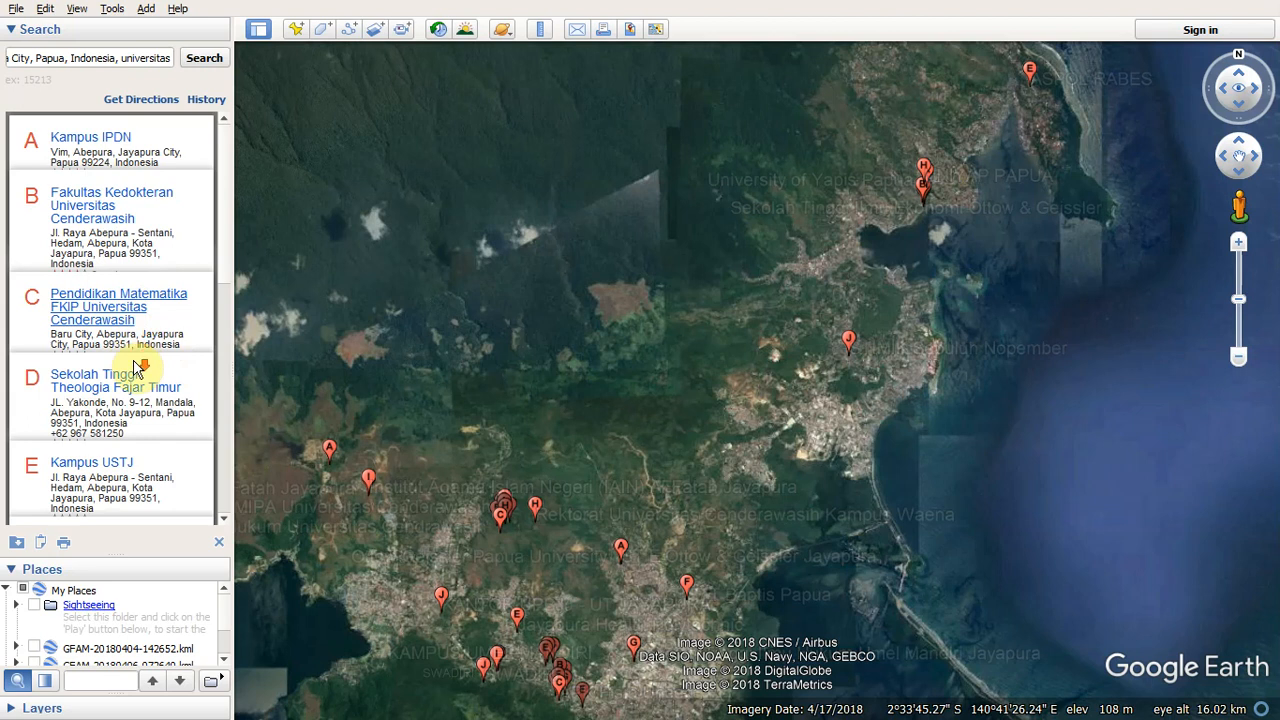
pyautogui.scroll(-10, 138, 366)
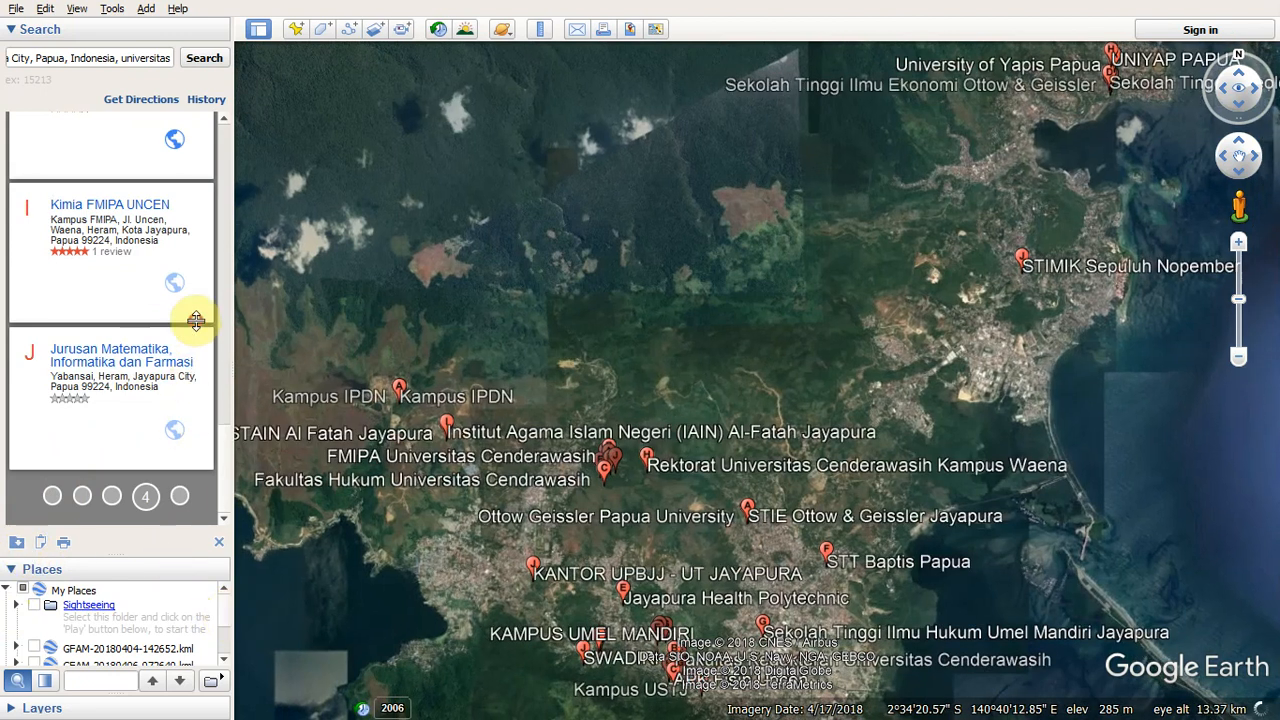
pyautogui.click(90, 467)
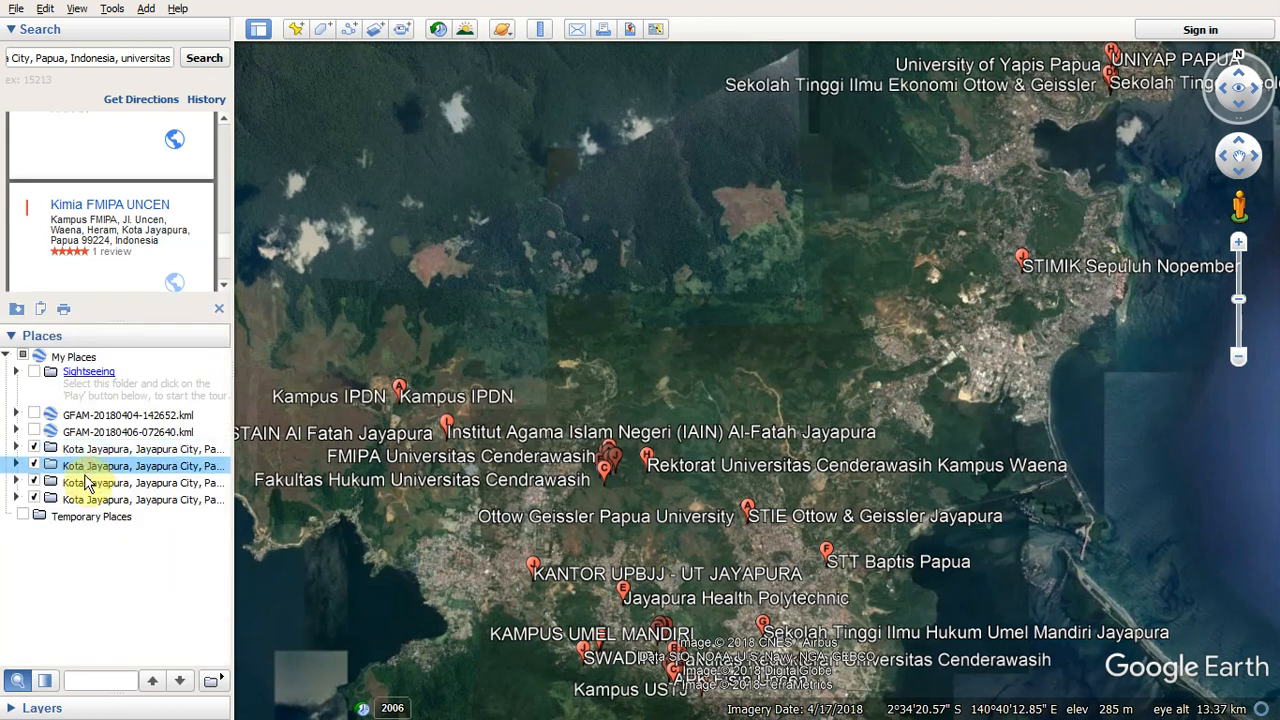
pyautogui.click(88, 483)
pyautogui.click(74, 499)
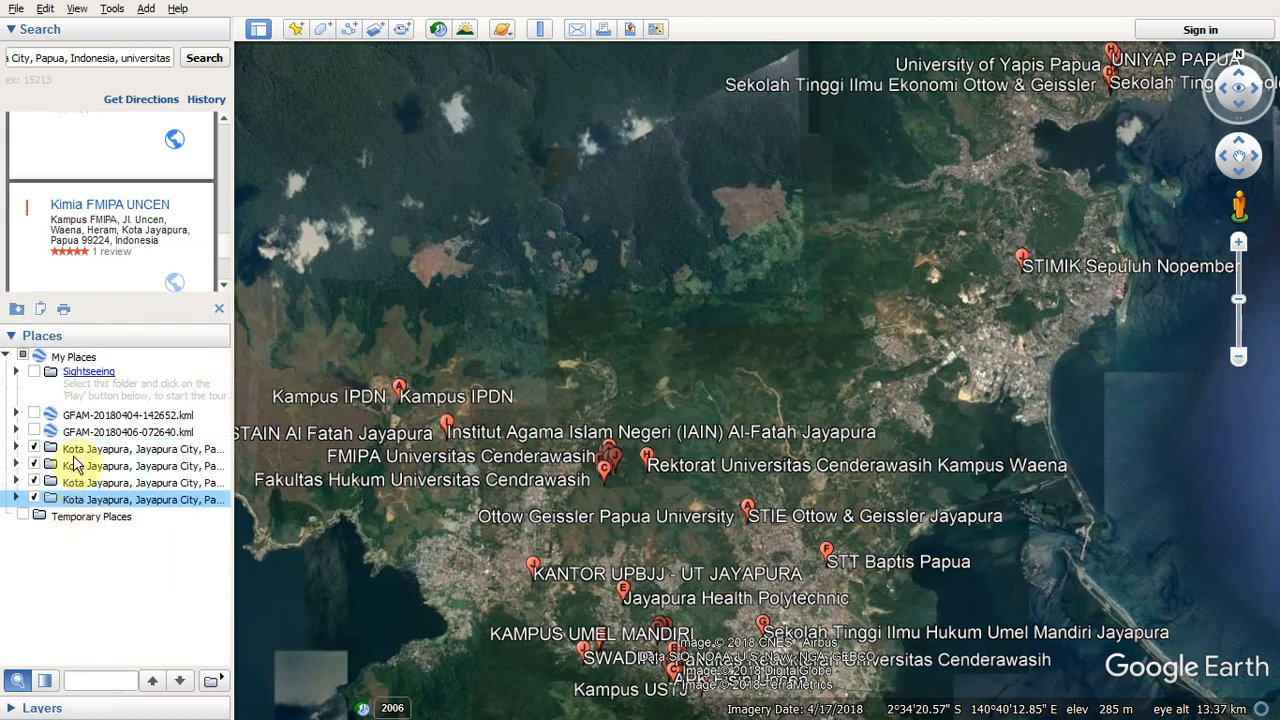
pyautogui.click(78, 449)
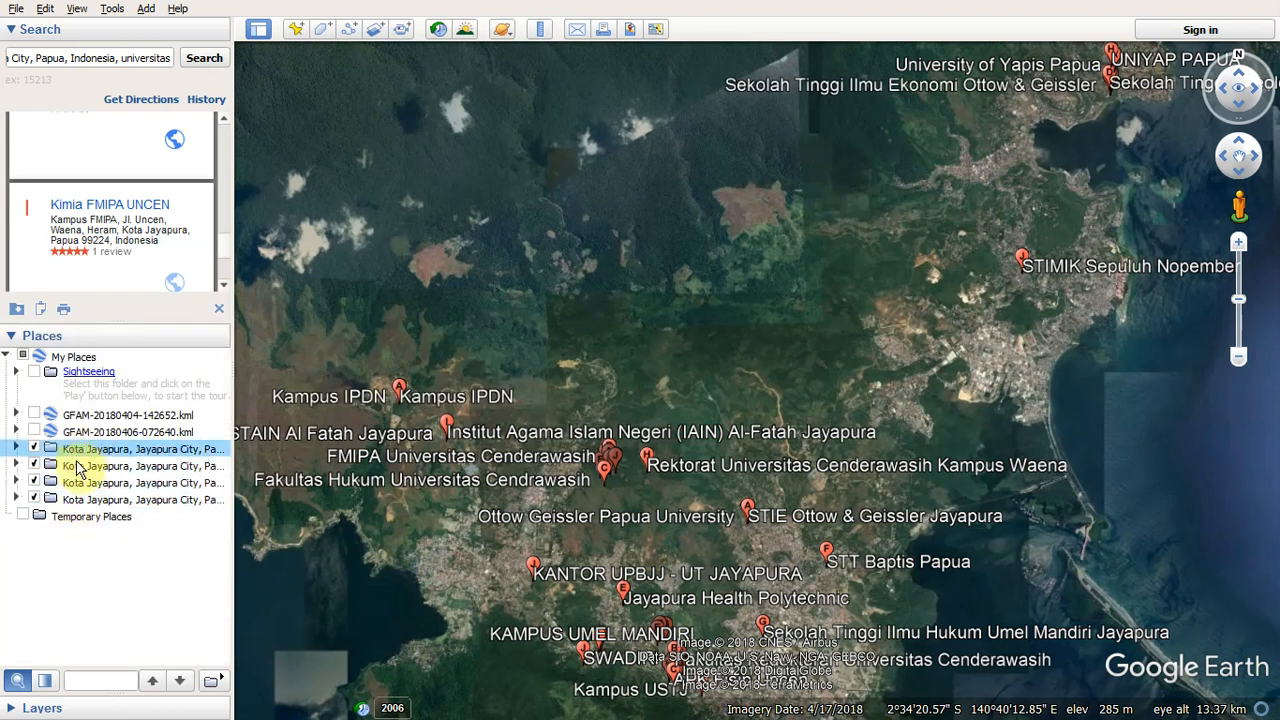
pyautogui.click(90, 500)
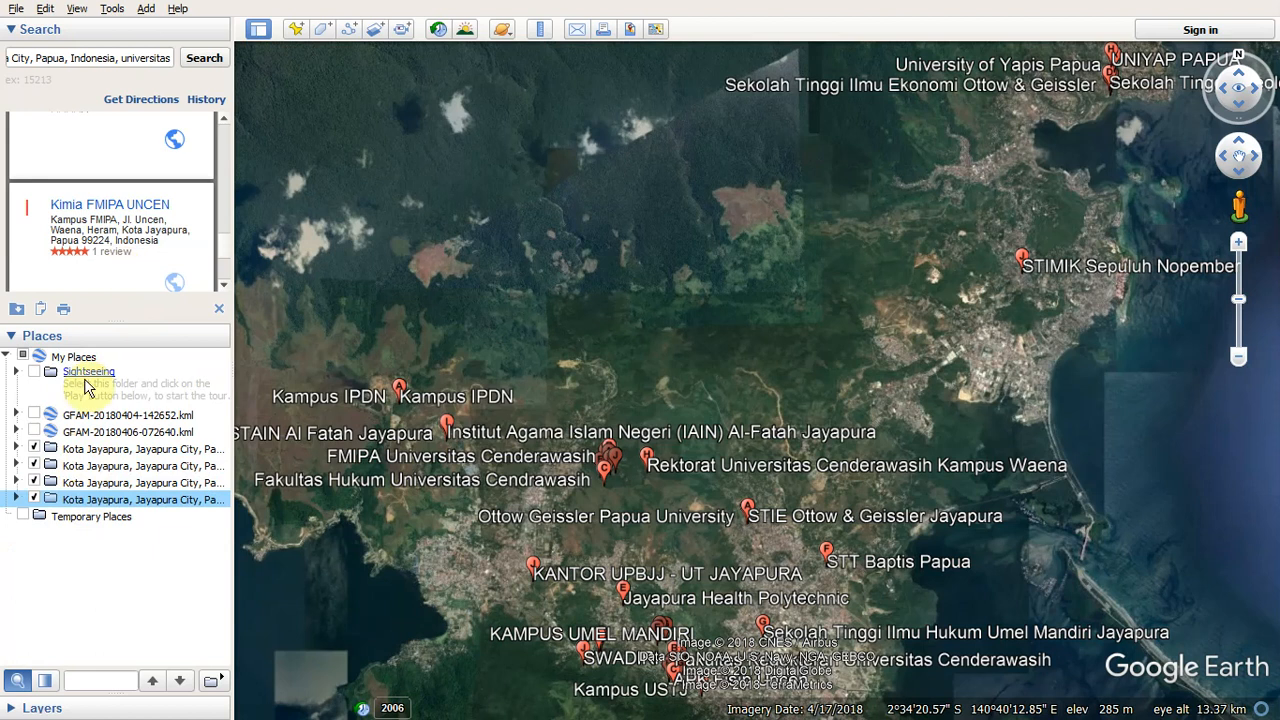
# - Add a new folder named "Jayapura universitas" under Temporary Places
pyautogui.click(63, 516)
pyautogui.rightClick(63, 516)
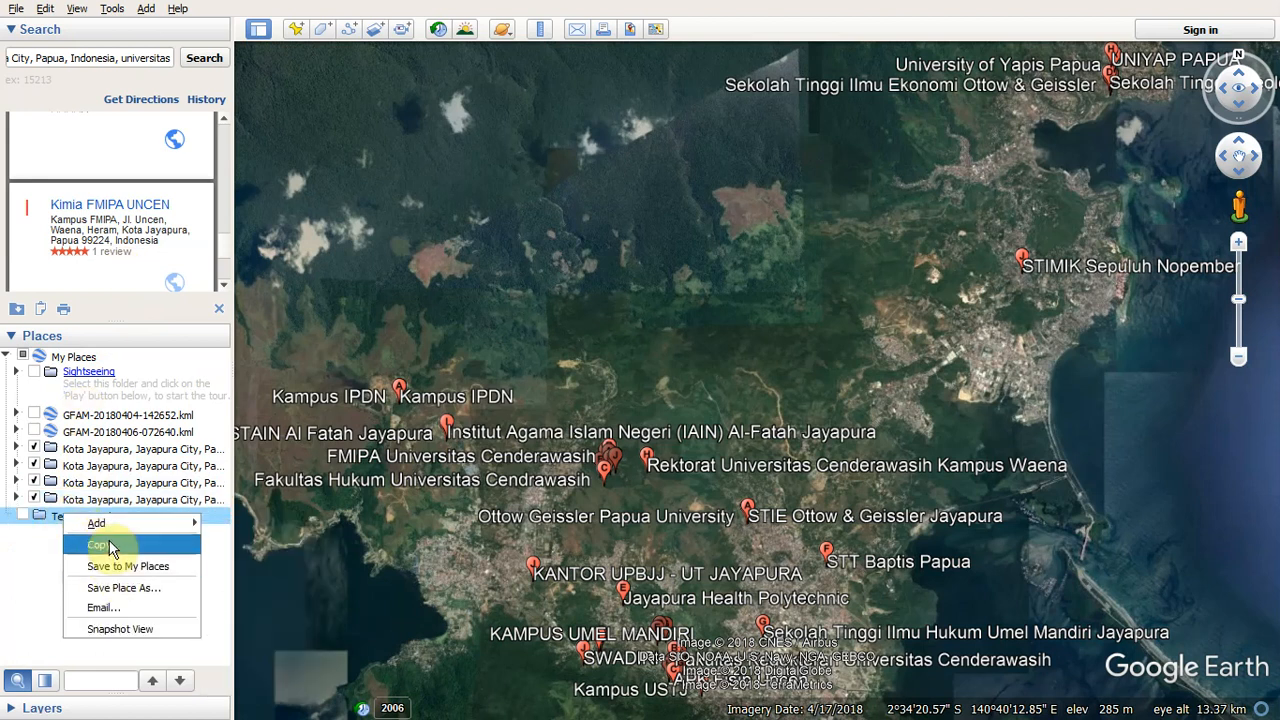
pyautogui.moveTo(119, 521)
pyautogui.click(245, 523)
pyautogui.write('Jayapura')
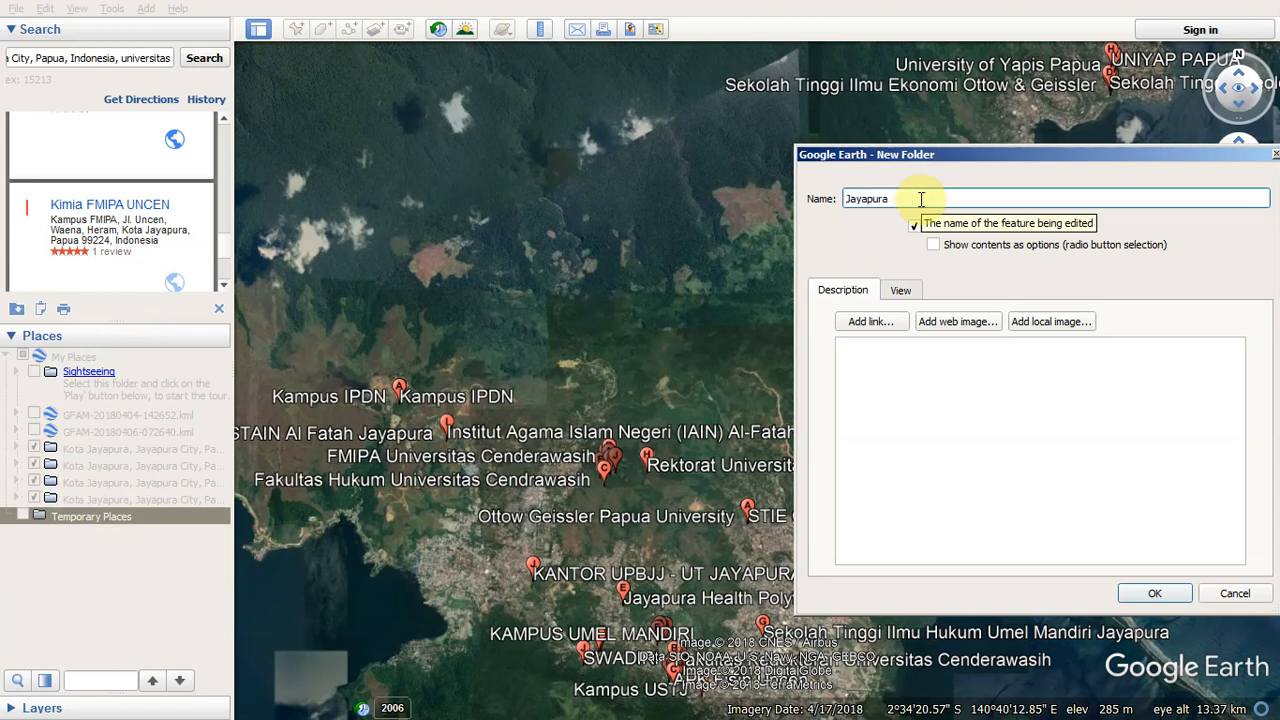
pyautogui.write(' universitas')
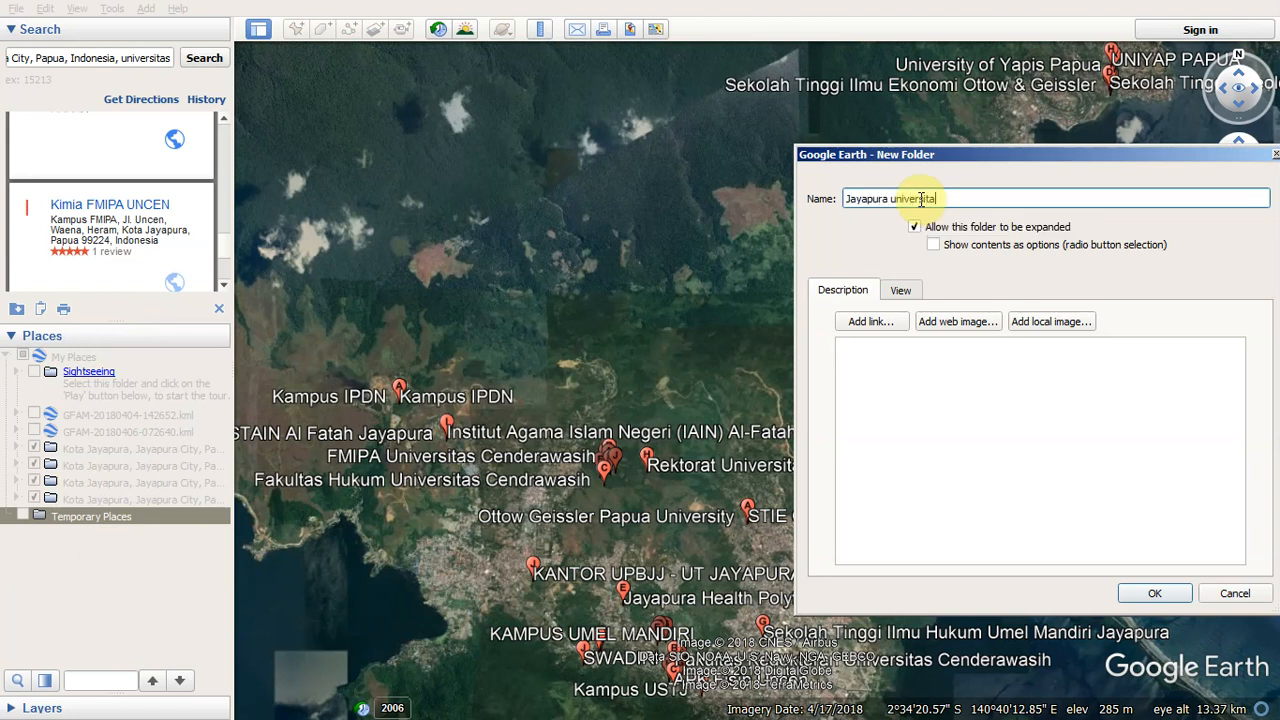
pyautogui.click(1155, 594)
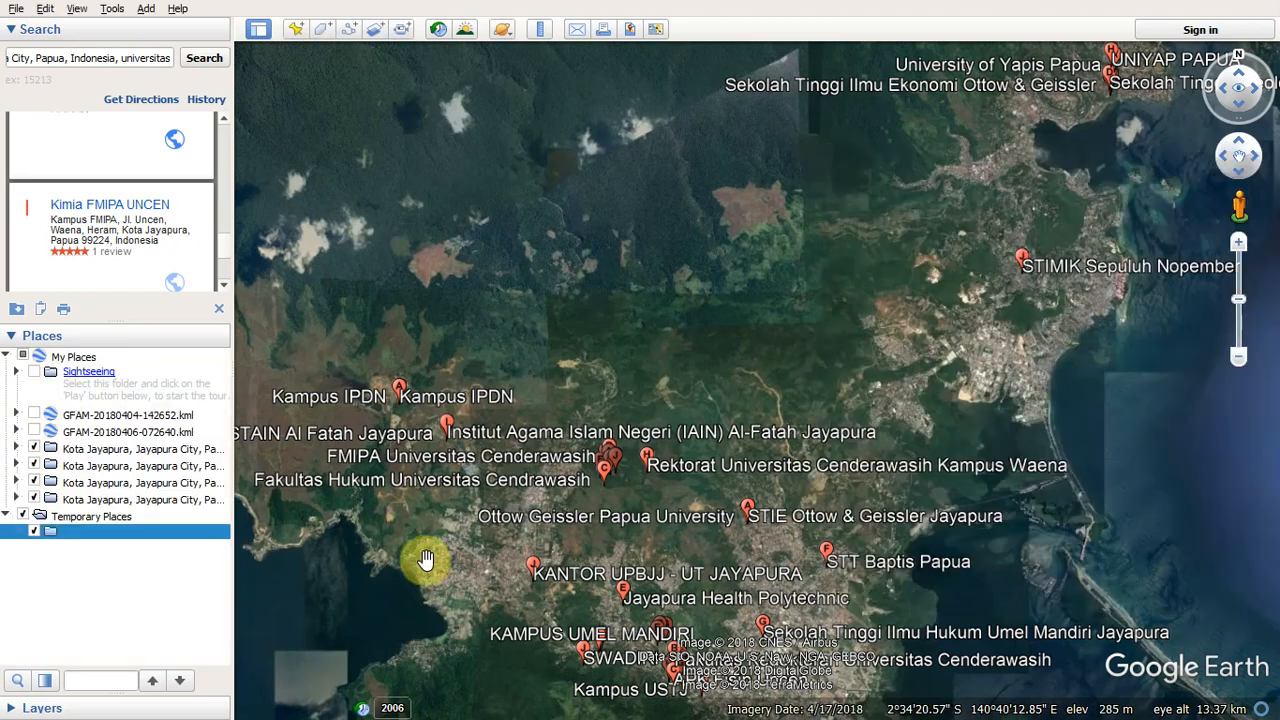
# - Move all four Kota Jayapura result folders from My Places into the Jayapura universitas folder
pyautogui.click(124, 503)
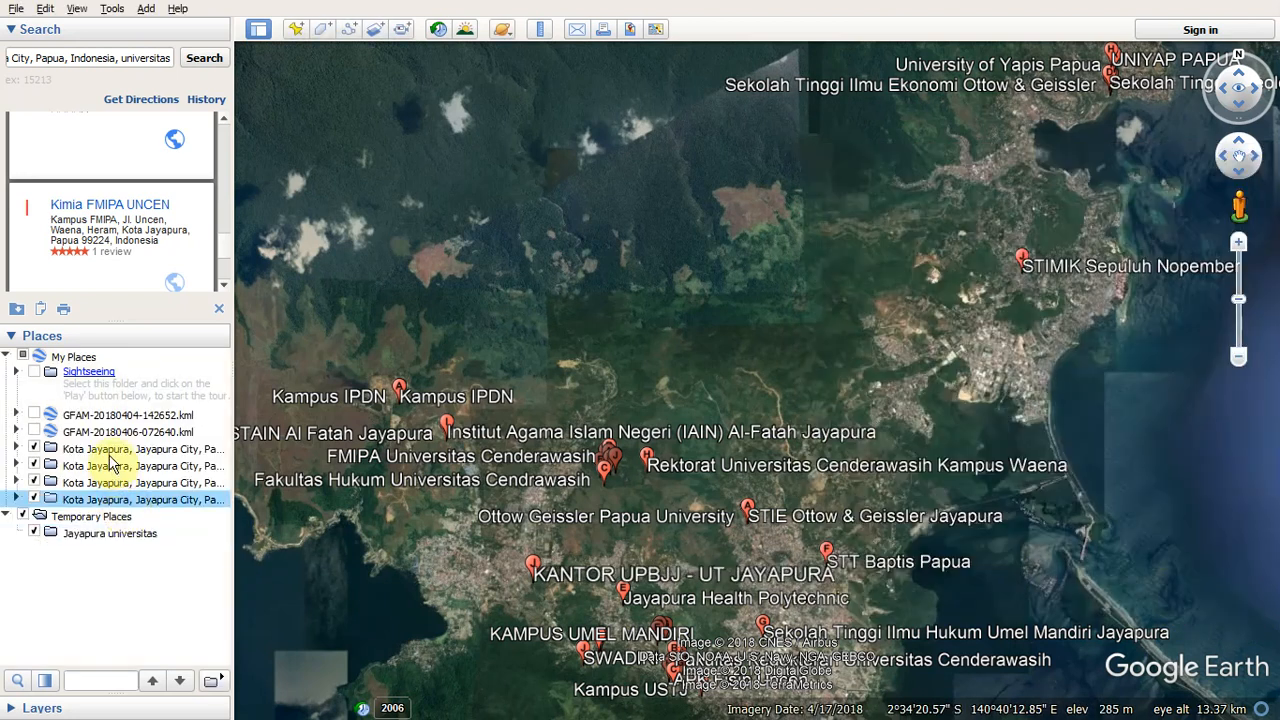
pyautogui.moveTo(106, 448); pyautogui.dragTo(137, 540)
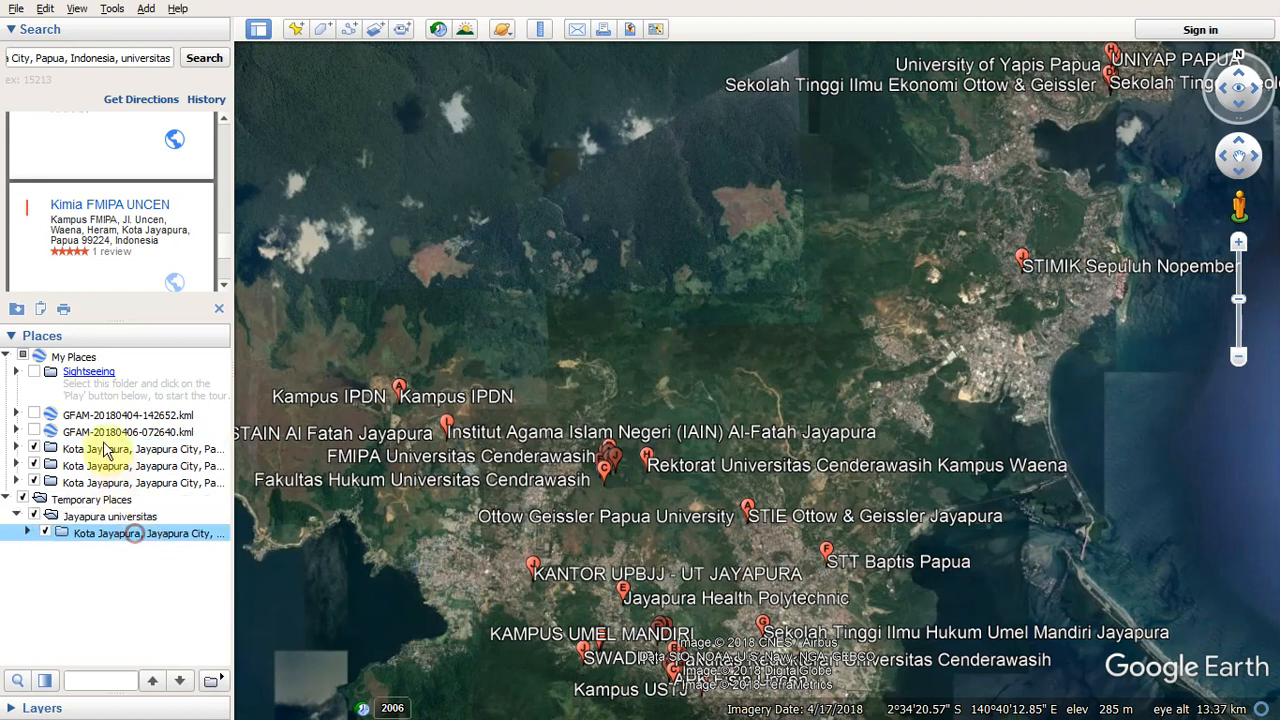
pyautogui.moveTo(106, 449); pyautogui.dragTo(128, 520)
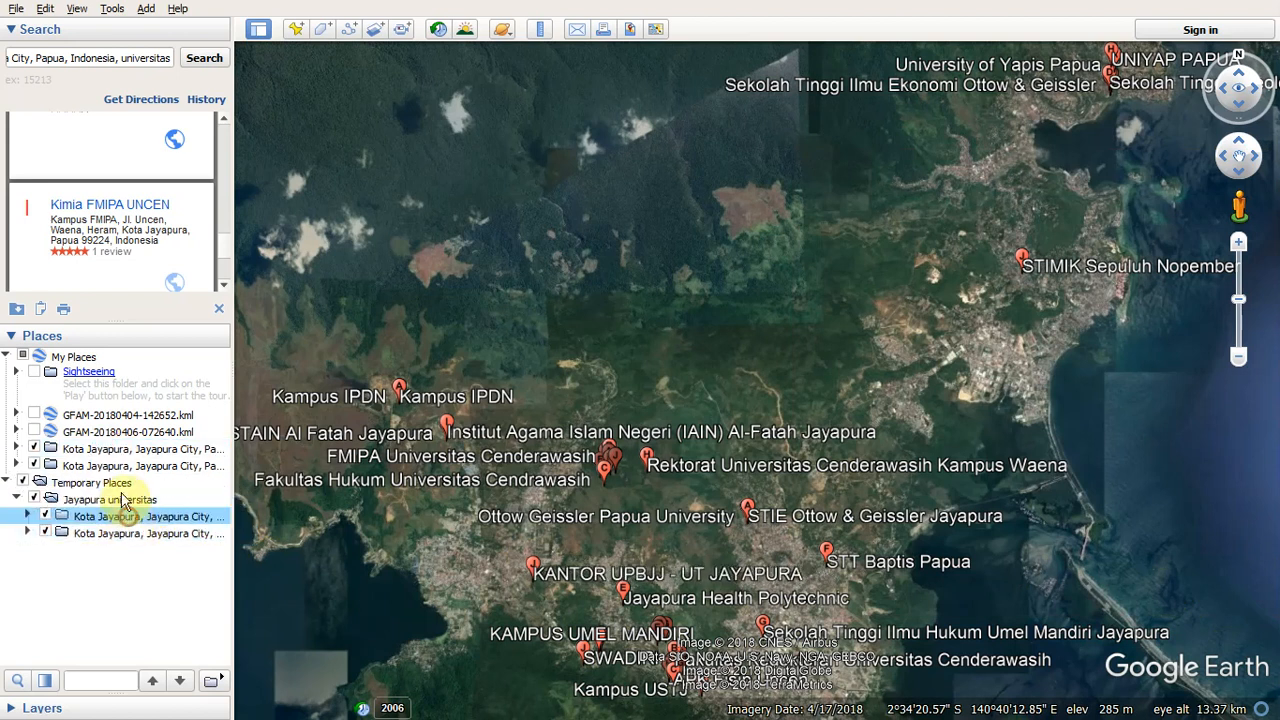
pyautogui.moveTo(108, 452); pyautogui.dragTo(120, 488)
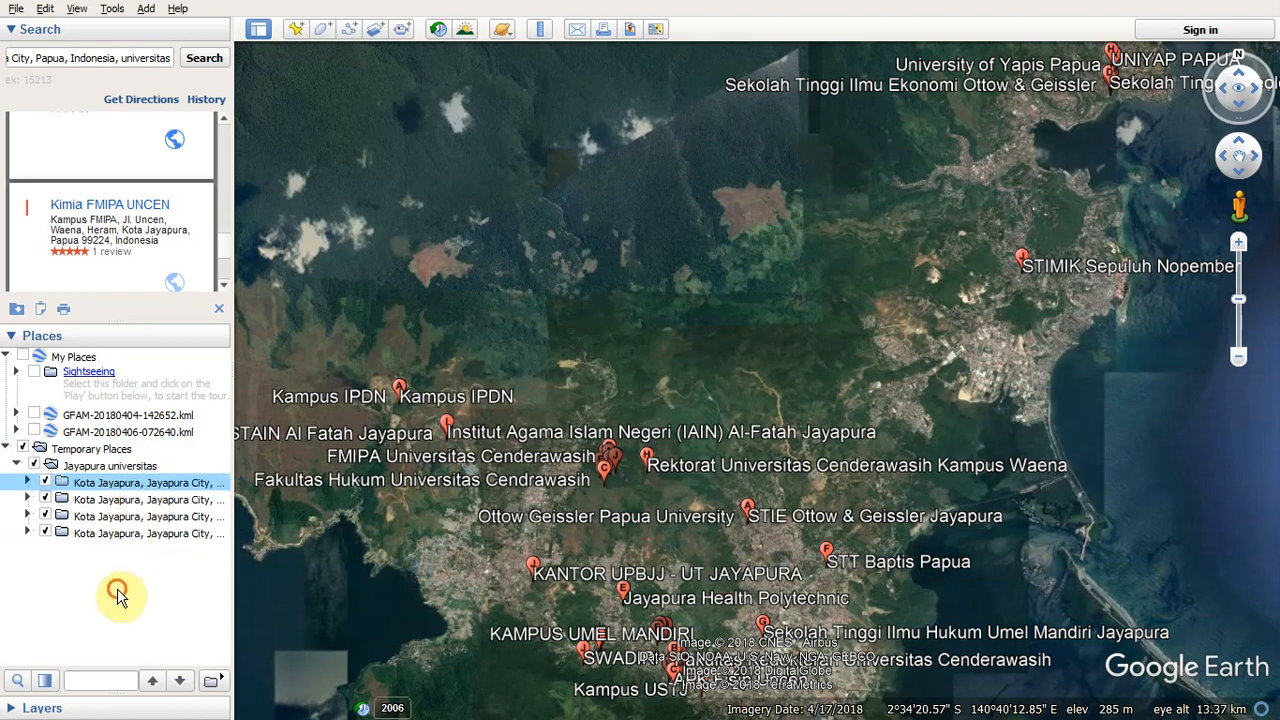
# - Save the Jayapura universitas folder as the KMZ file "Jayapura universitas" in the Downloads data folder
pyautogui.click(130, 466)
pyautogui.rightClick(133, 472)
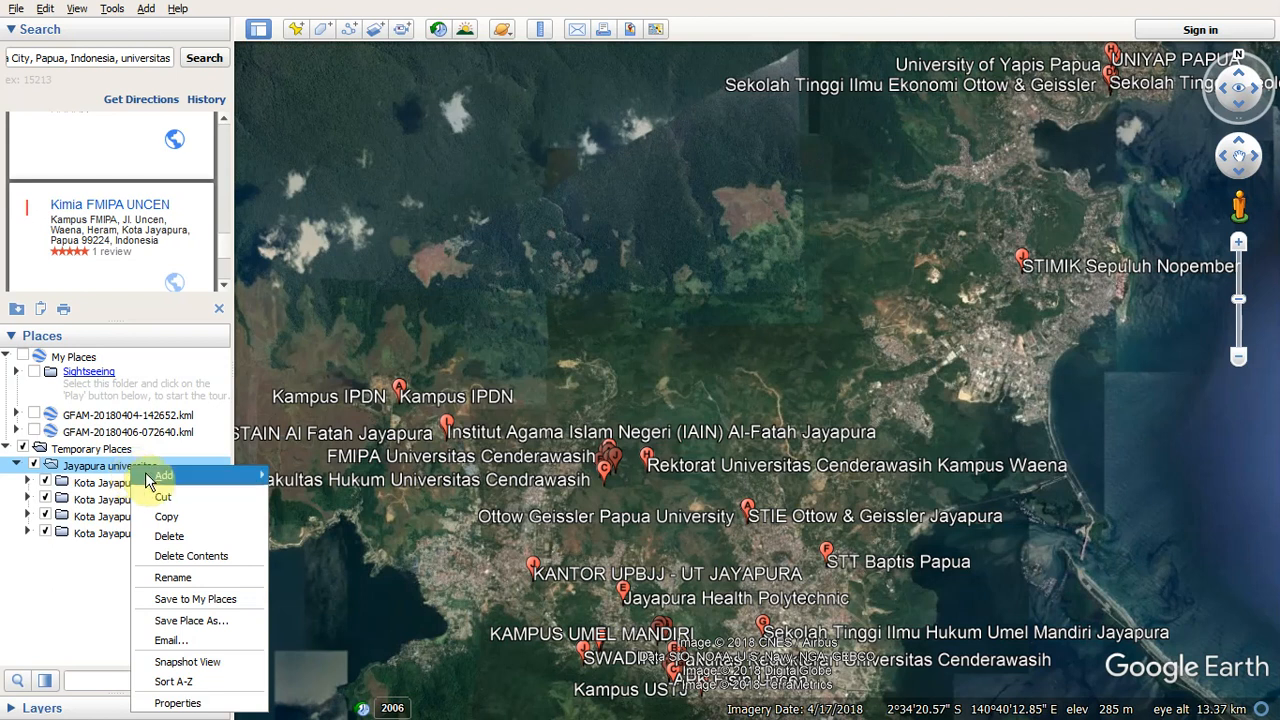
pyautogui.click(212, 621)
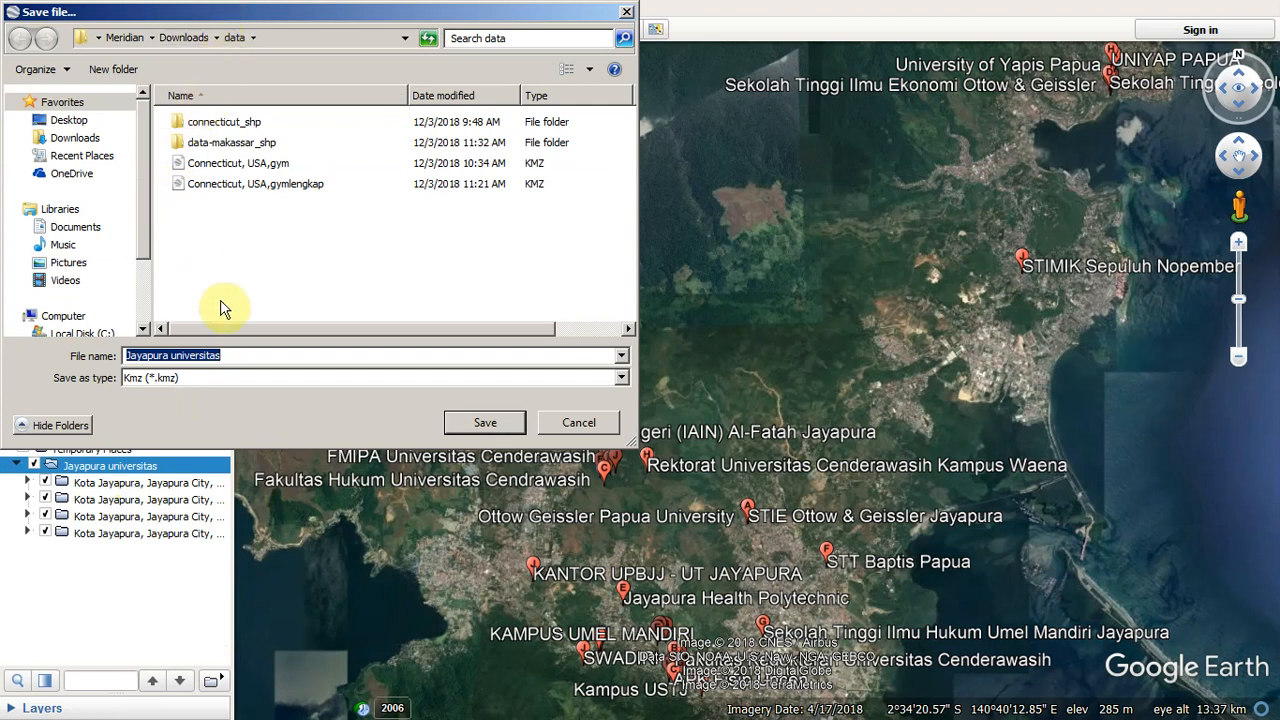
pyautogui.click(475, 421)
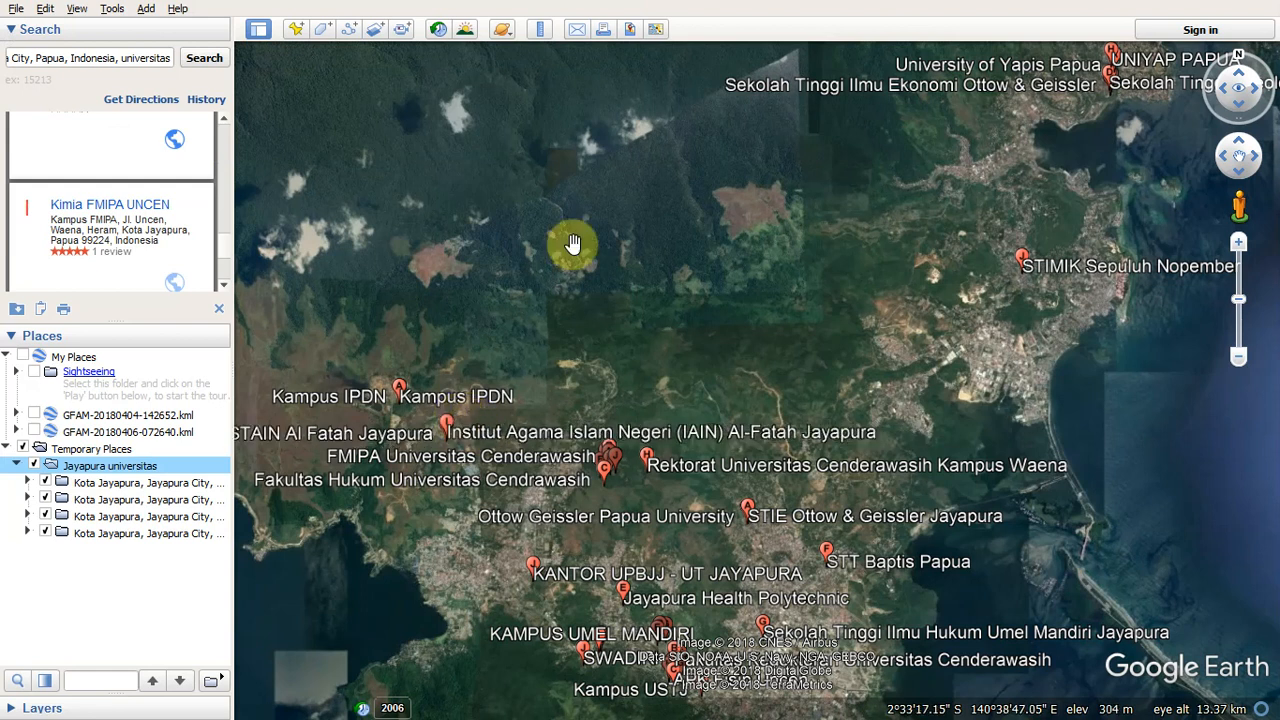
# - Switch to QGIS and choose the "Jayapura universitas" KMZ file in the Downloads data folder as the vector source
pyautogui.press('F11')
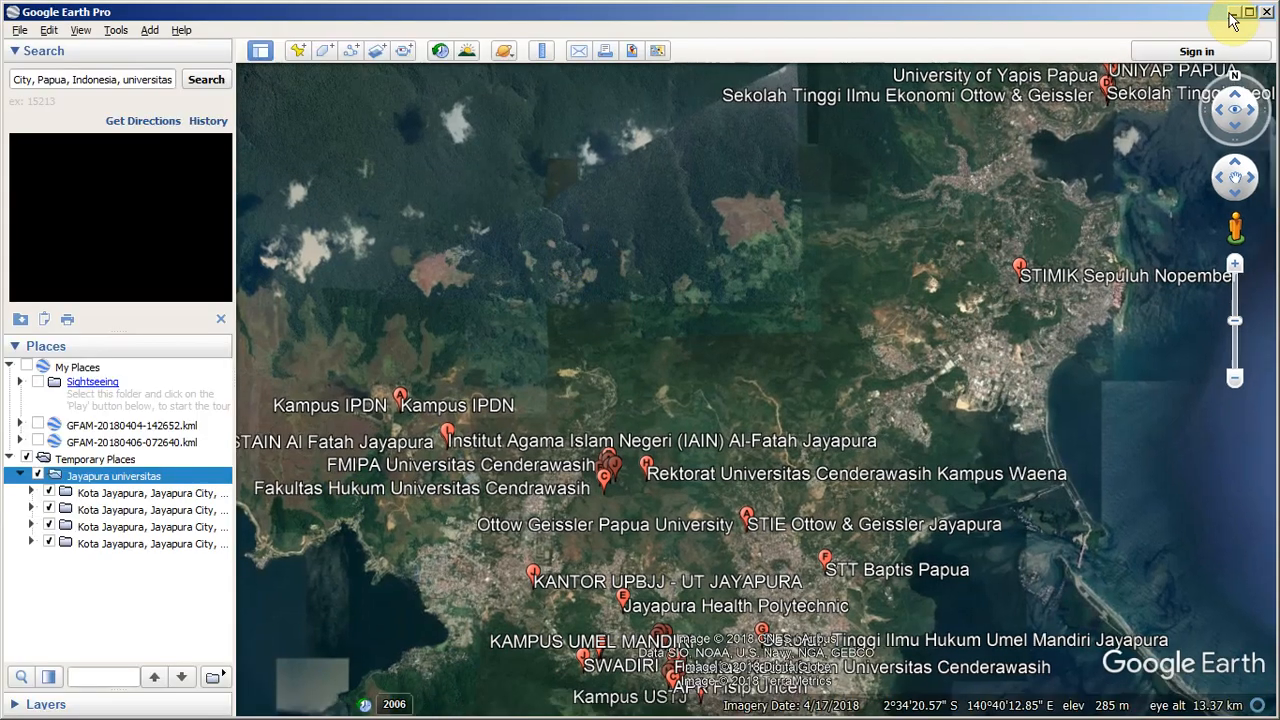
pyautogui.click(1233, 14)
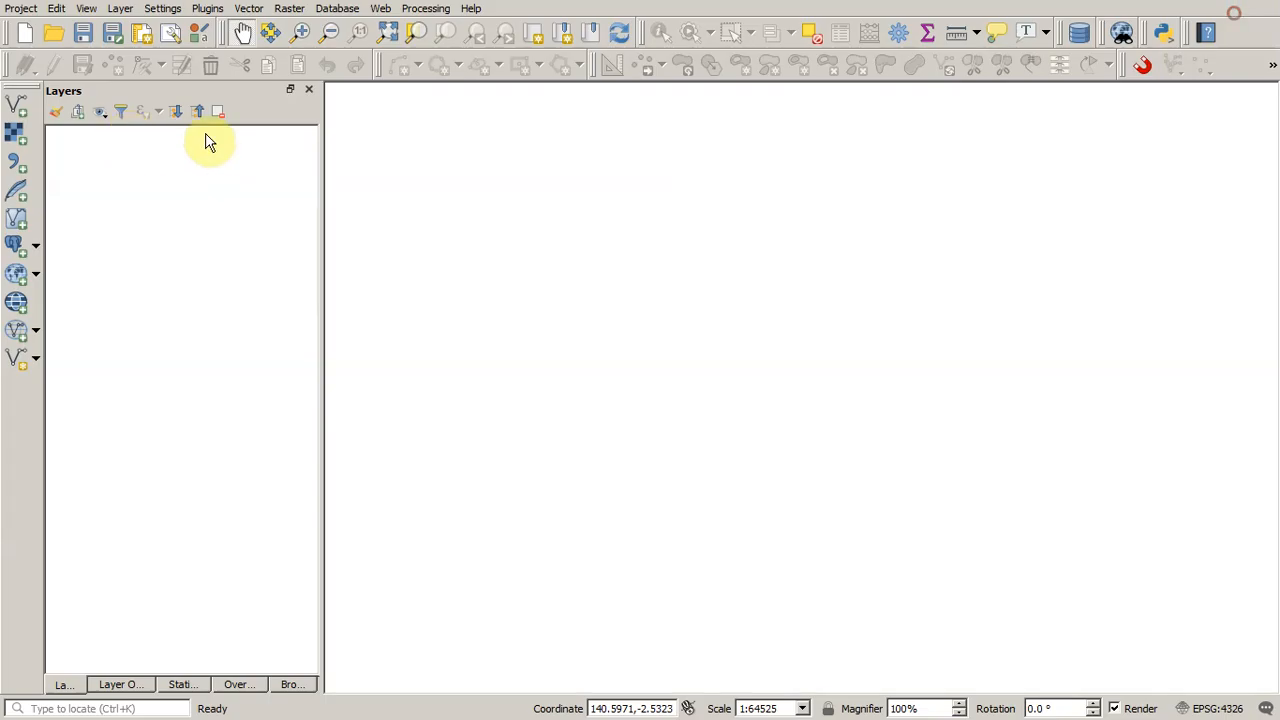
pyautogui.click(17, 110)
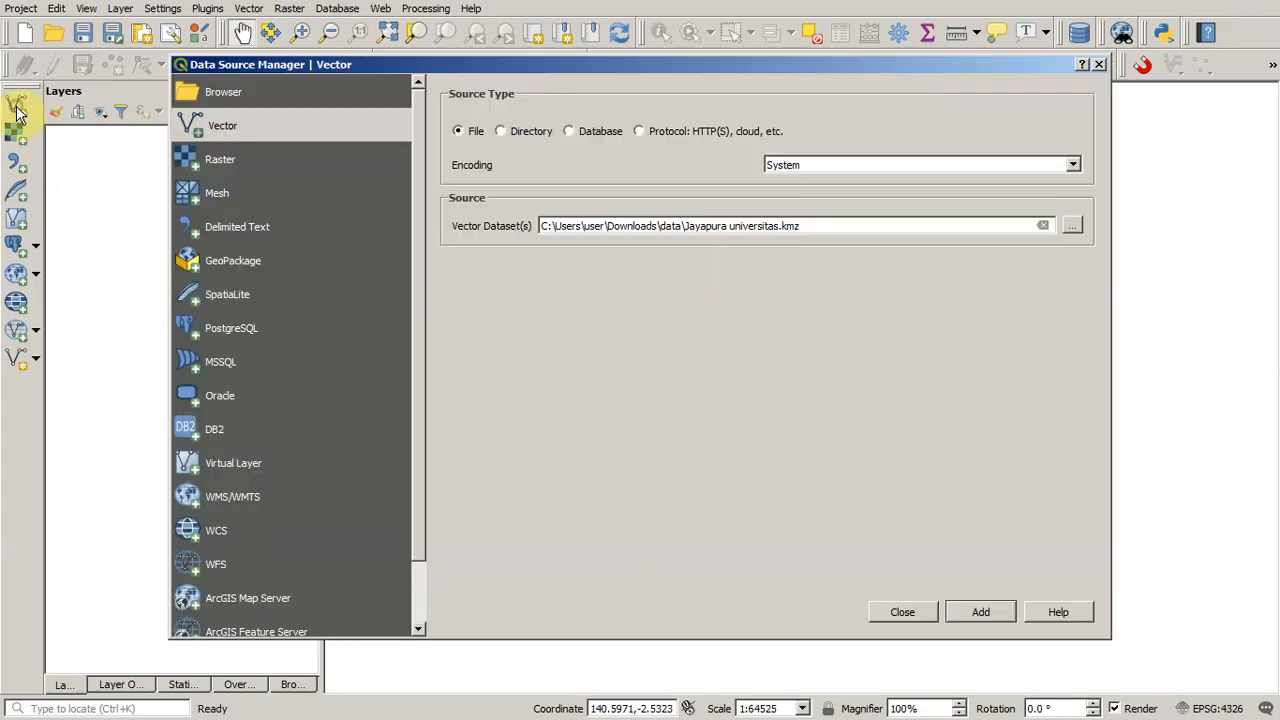
pyautogui.click(1072, 226)
pyautogui.click(372, 318)
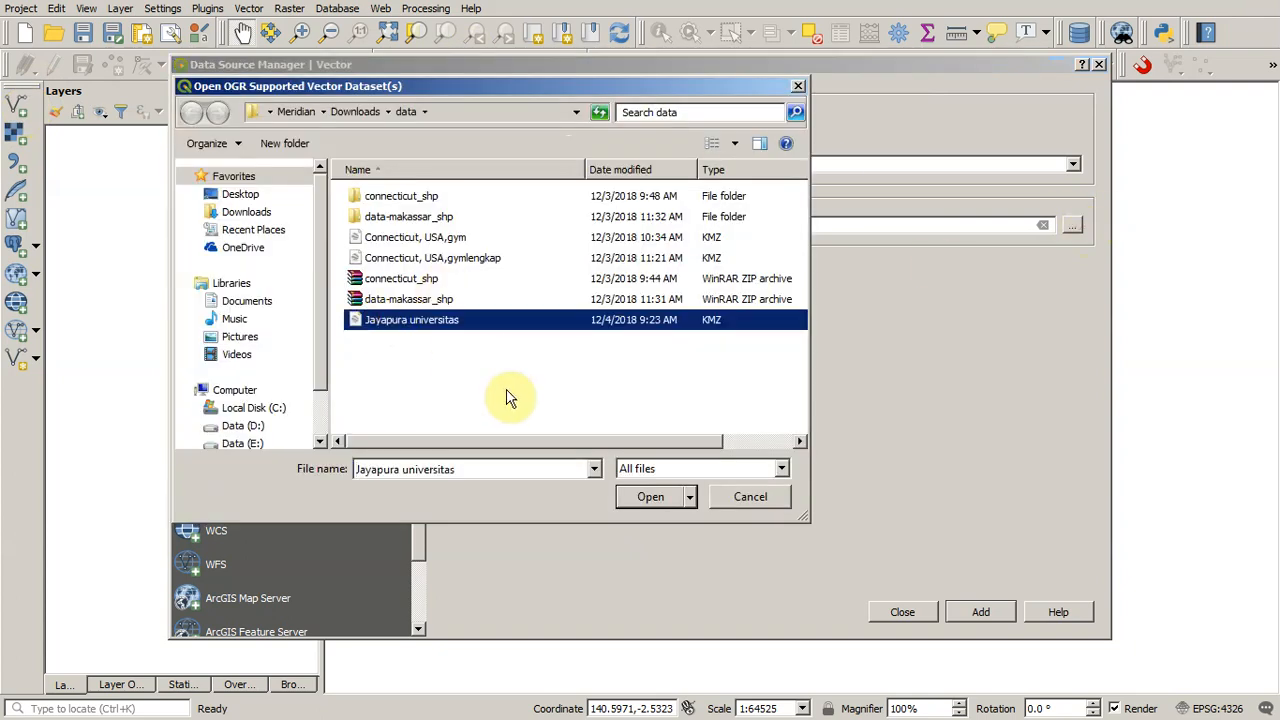
pyautogui.click(662, 503)
# - Add all four Kota Jayapura point layers from the KMZ file to the project as one group
pyautogui.click(979, 611)
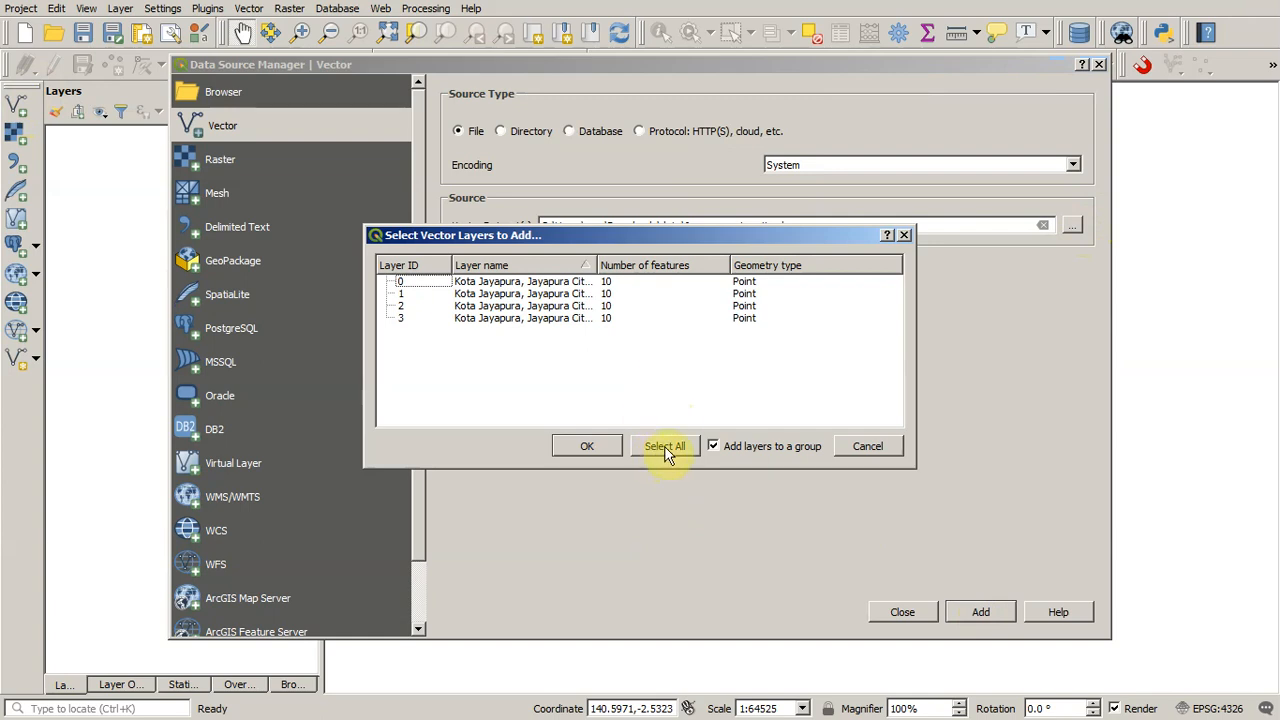
pyautogui.click(665, 447)
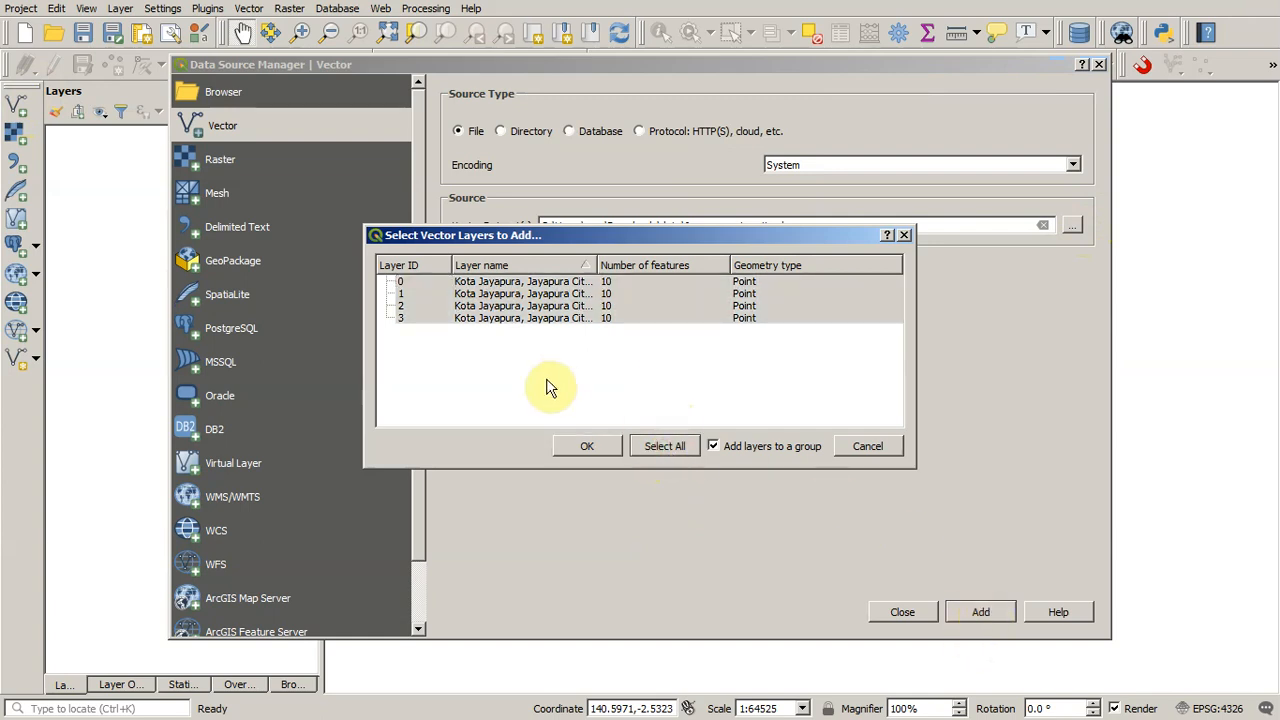
pyautogui.click(578, 446)
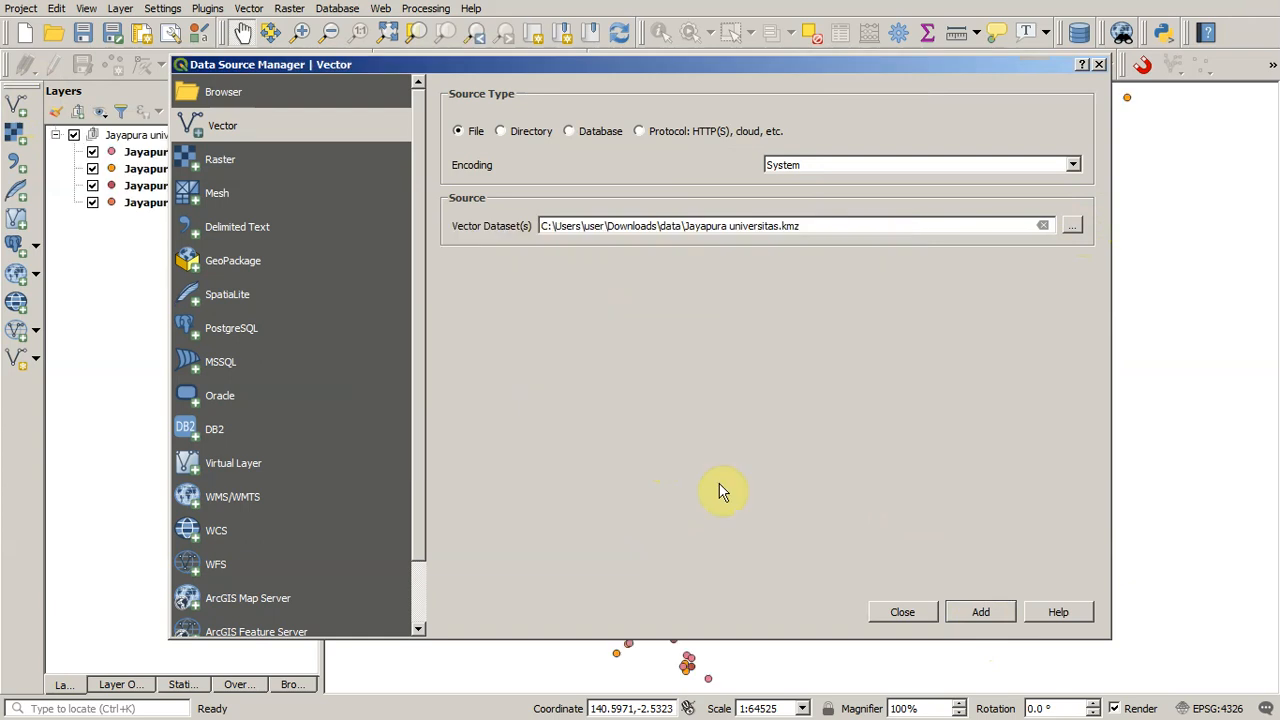
pyautogui.click(921, 611)
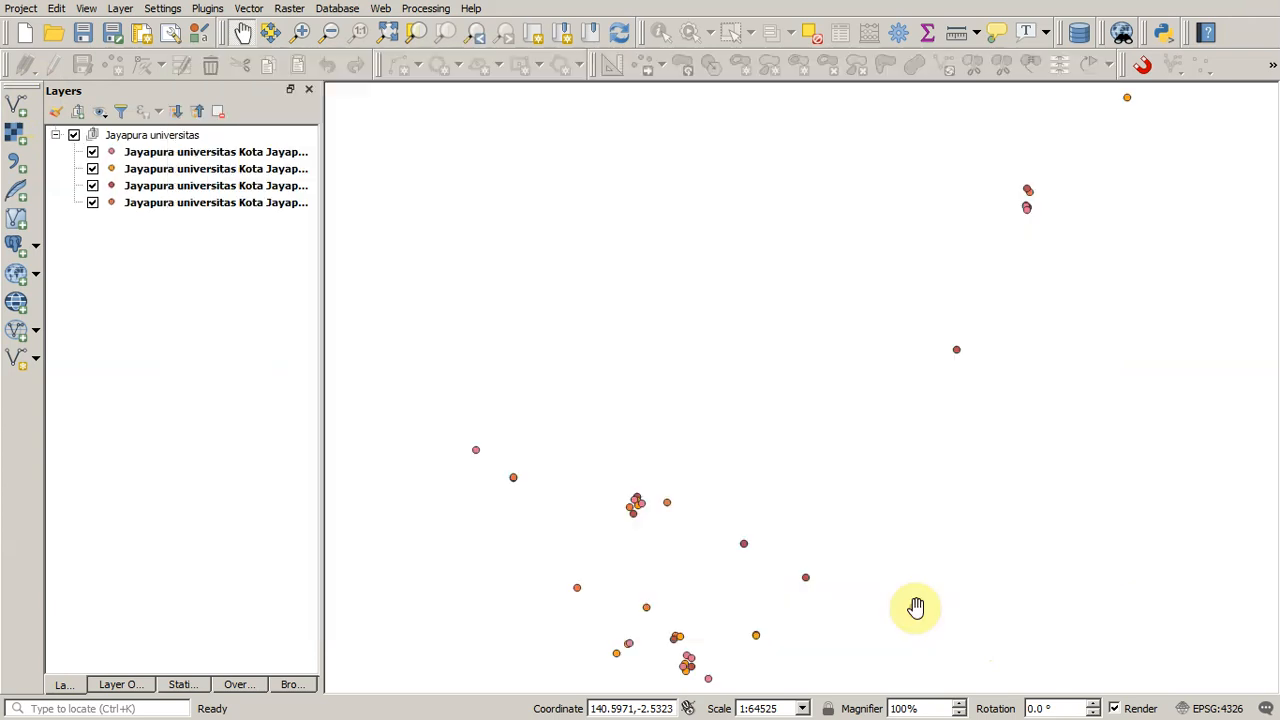
# - Examine the attribute tables of the first three Kota Jayapura layers, checking the second one through to its last columns
pyautogui.click(252, 152)
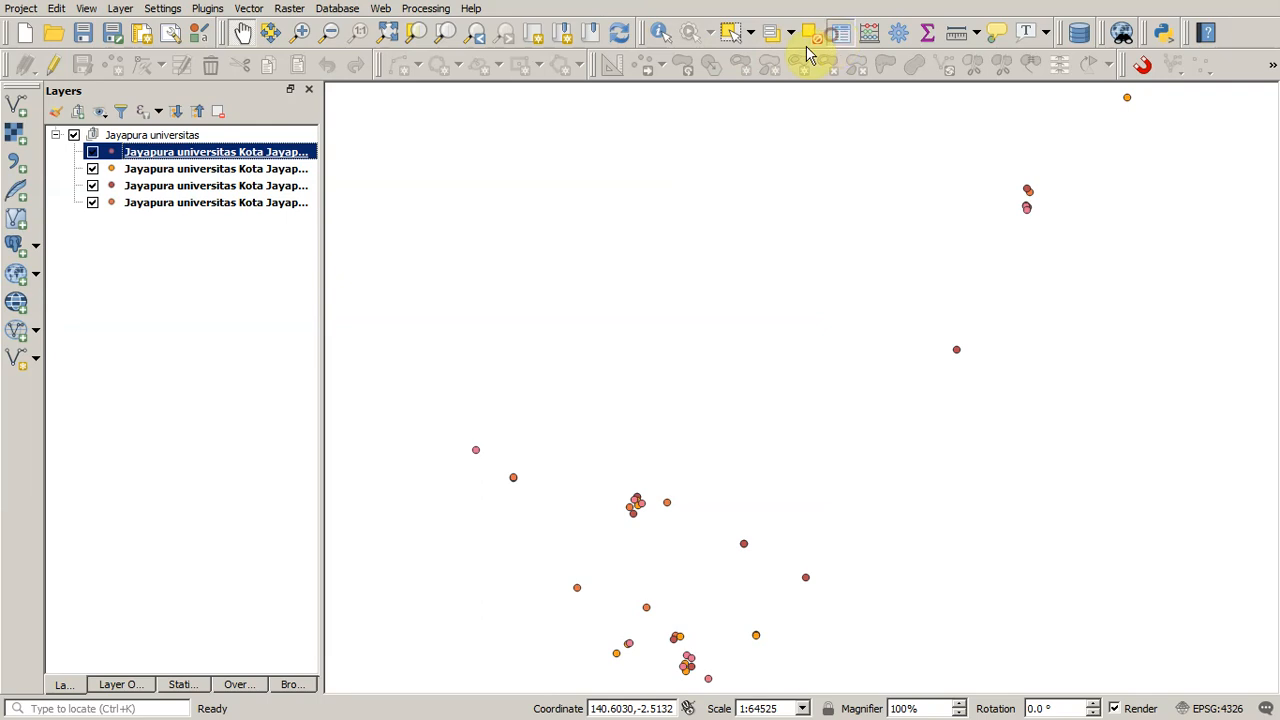
pyautogui.click(838, 33)
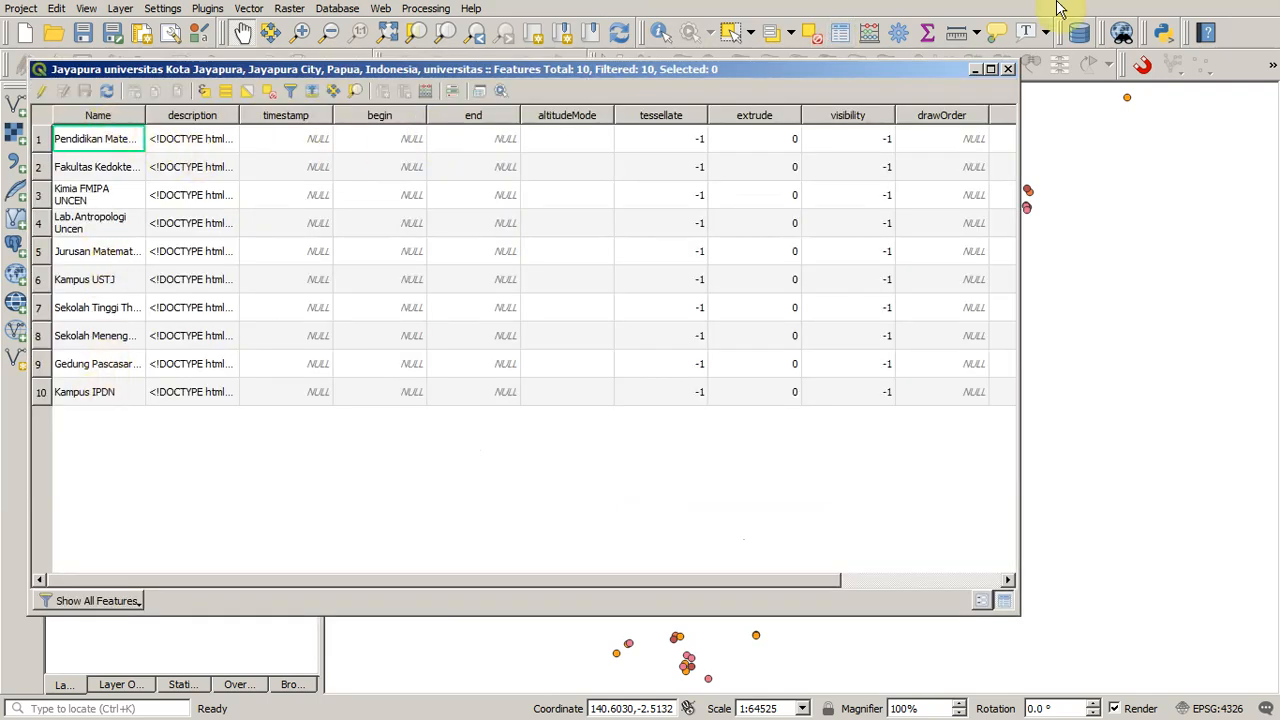
pyautogui.click(1008, 69)
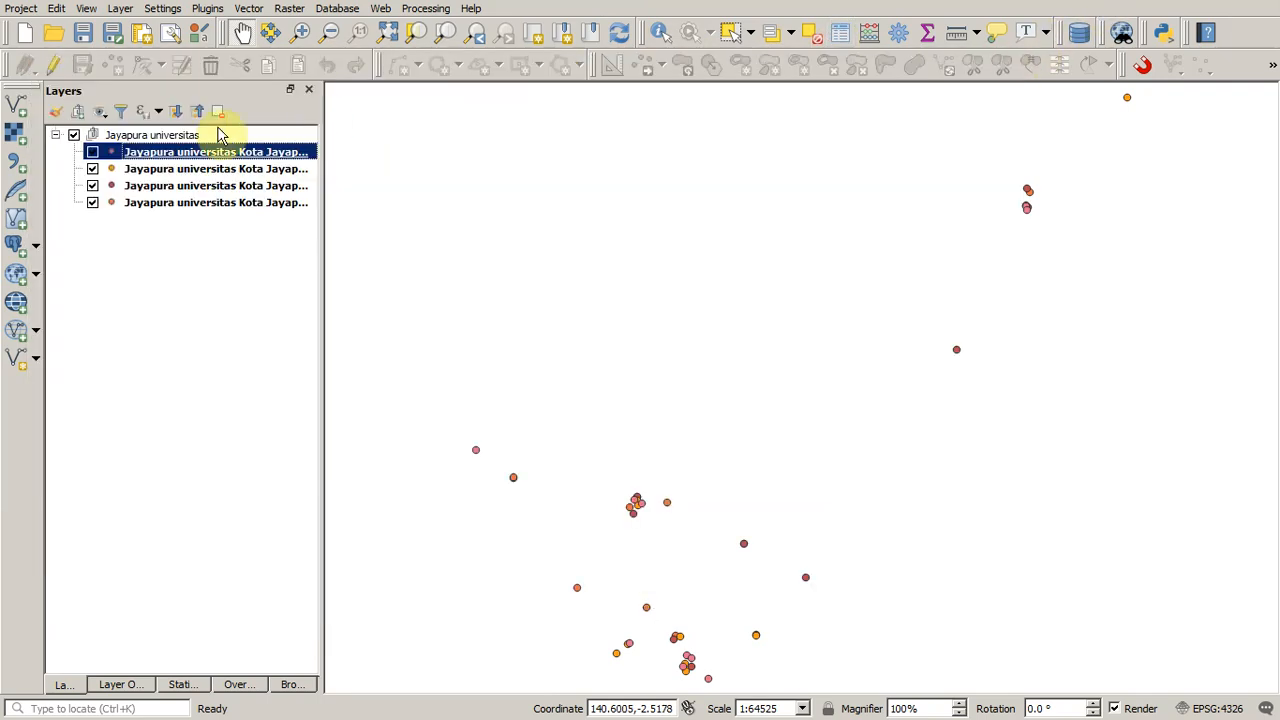
pyautogui.click(188, 169)
pyautogui.click(838, 40)
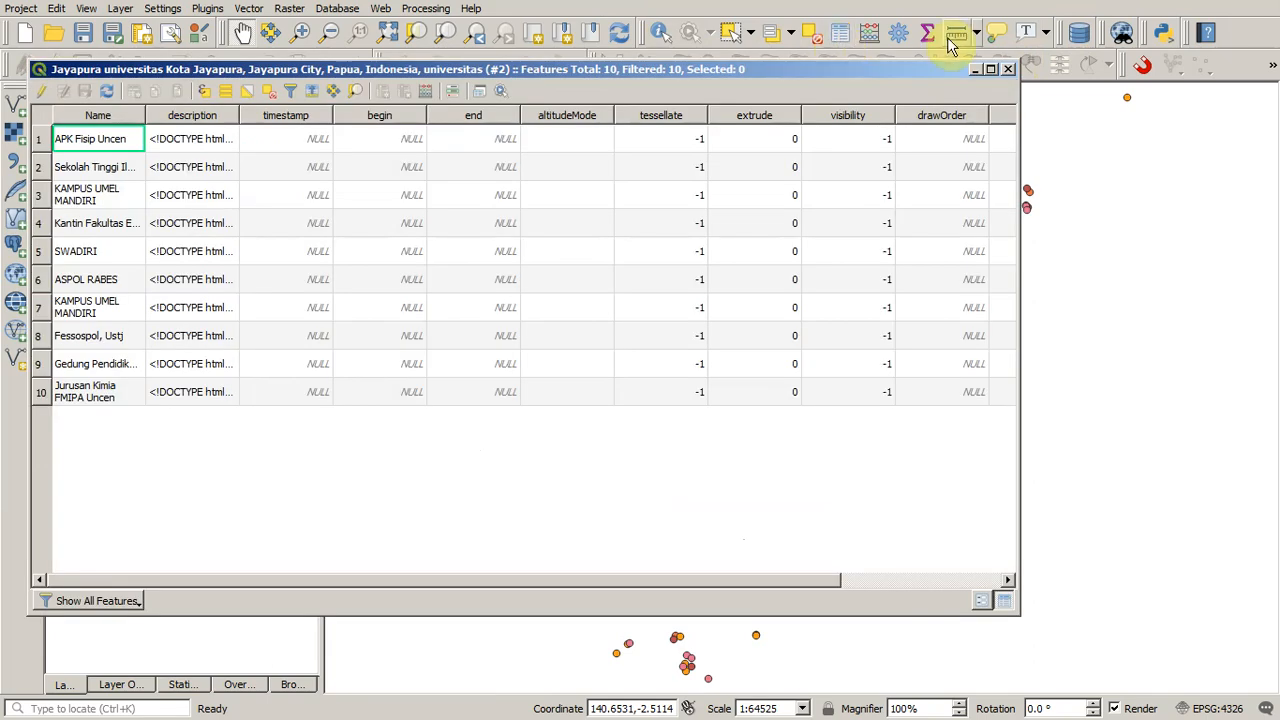
pyautogui.moveTo(486, 579); pyautogui.dragTo(803, 583)
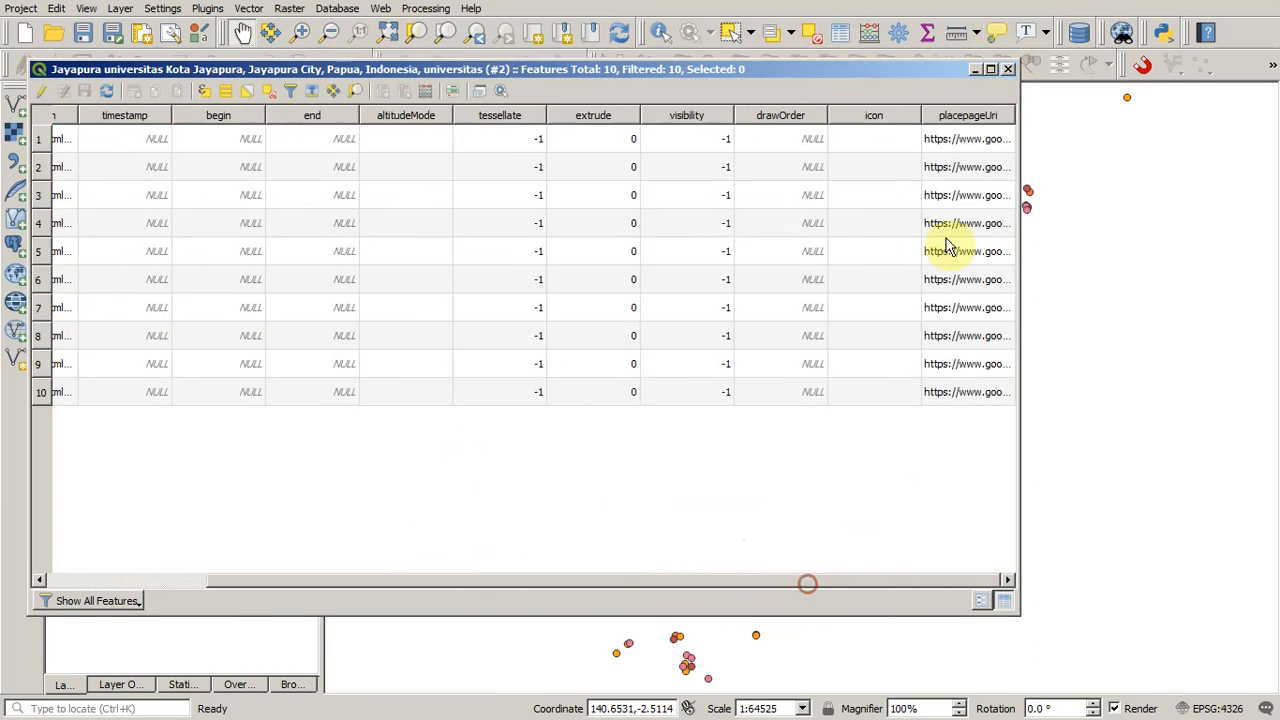
pyautogui.click(1010, 68)
pyautogui.click(265, 186)
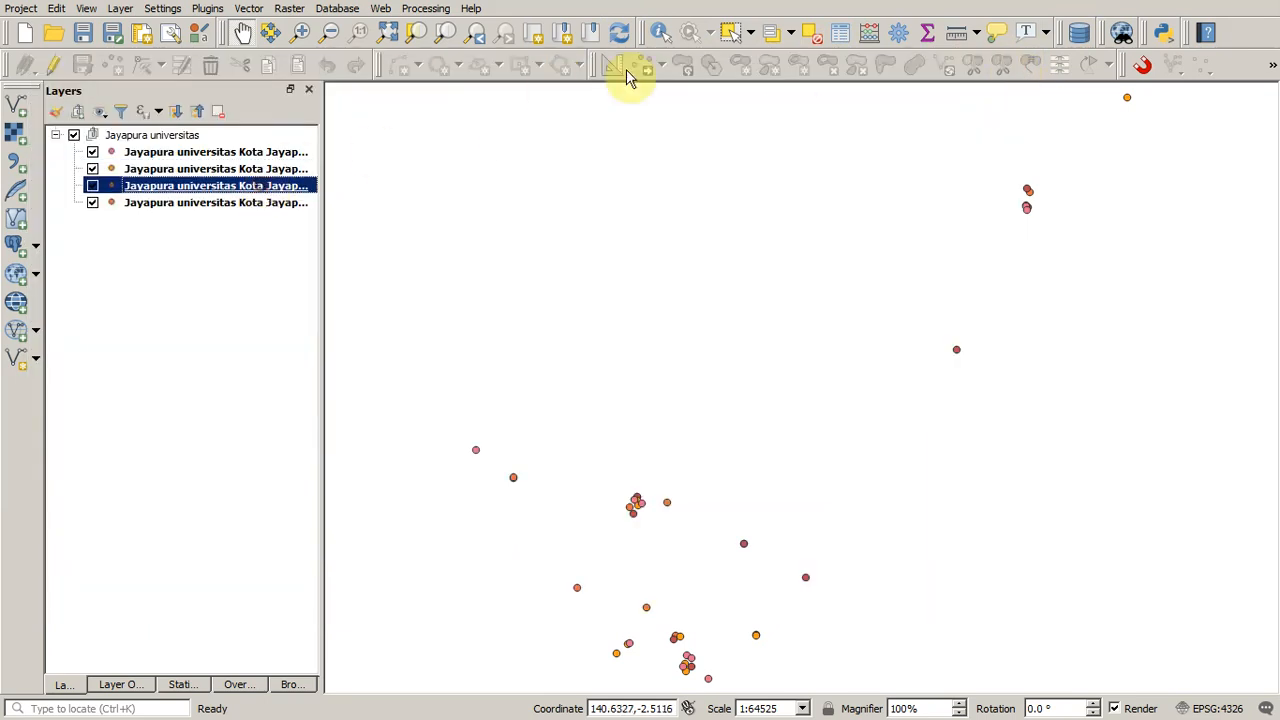
pyautogui.click(840, 33)
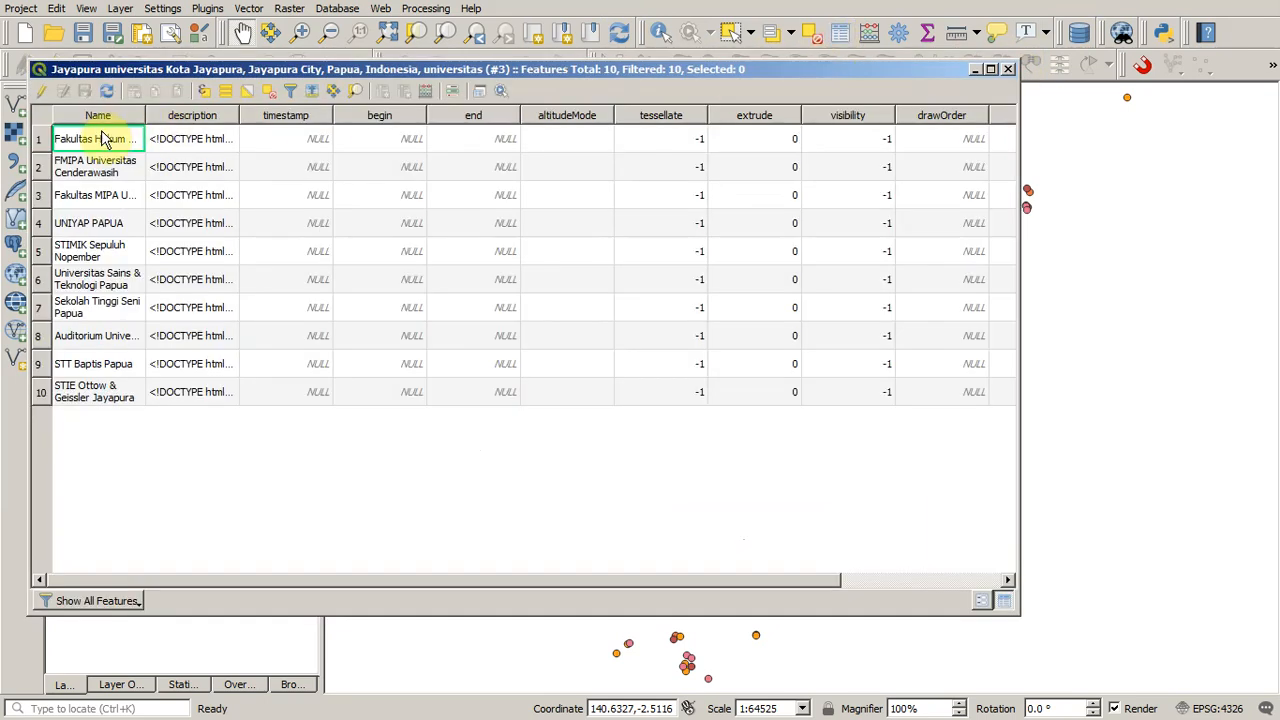
pyautogui.click(1010, 68)
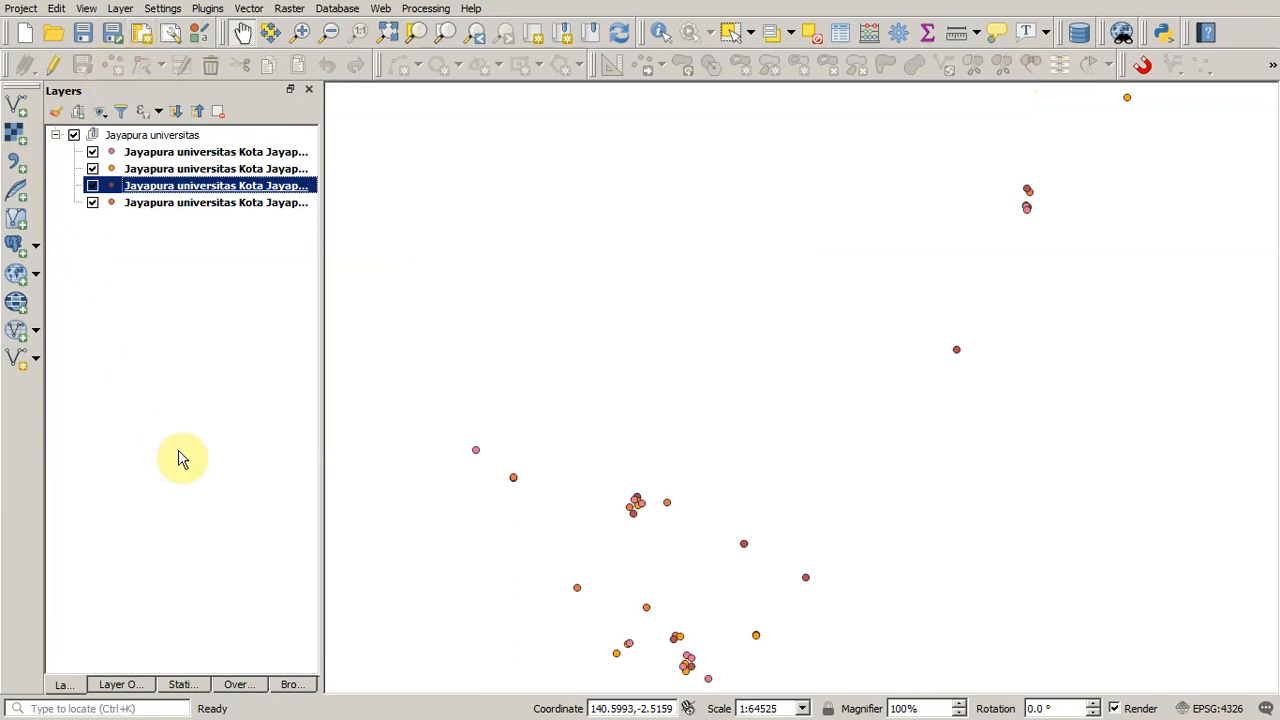
# - Open the Merge Vector Layers tool and select all four Jayapura universitas layers as its input layers
pyautogui.hotkey('ctrl', 'd')
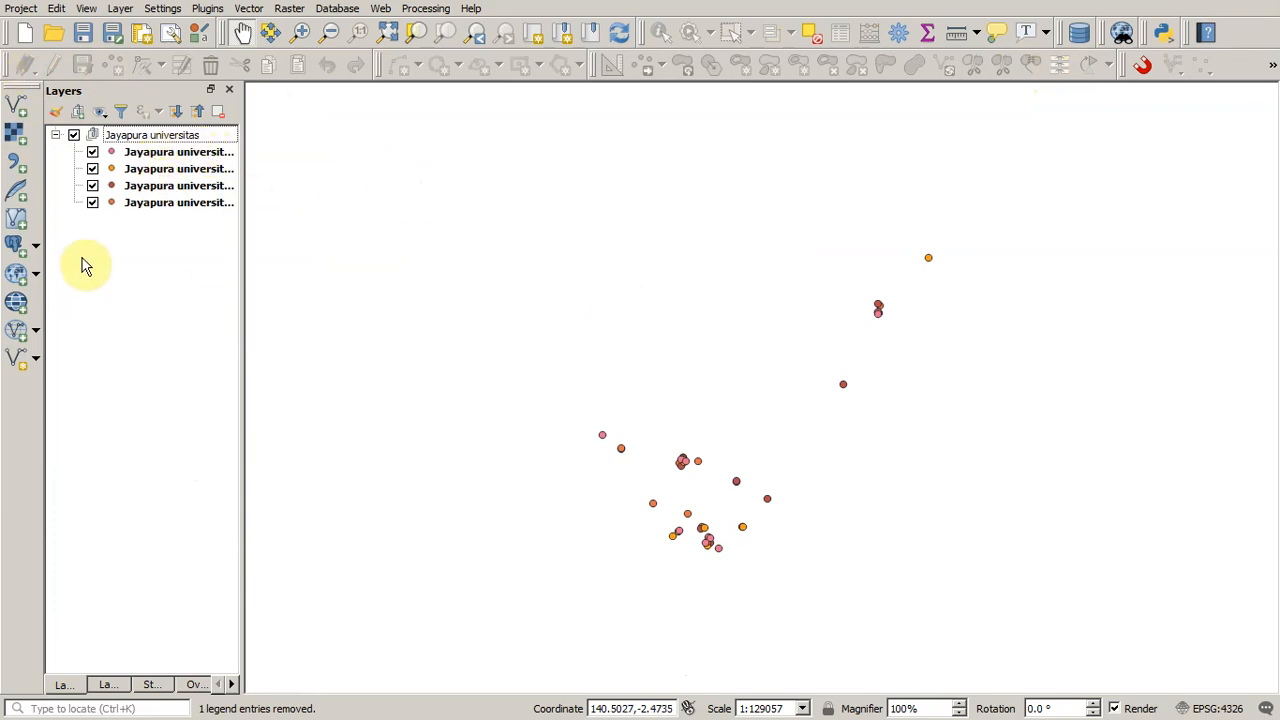
pyautogui.click(247, 10)
pyautogui.click(152, 136)
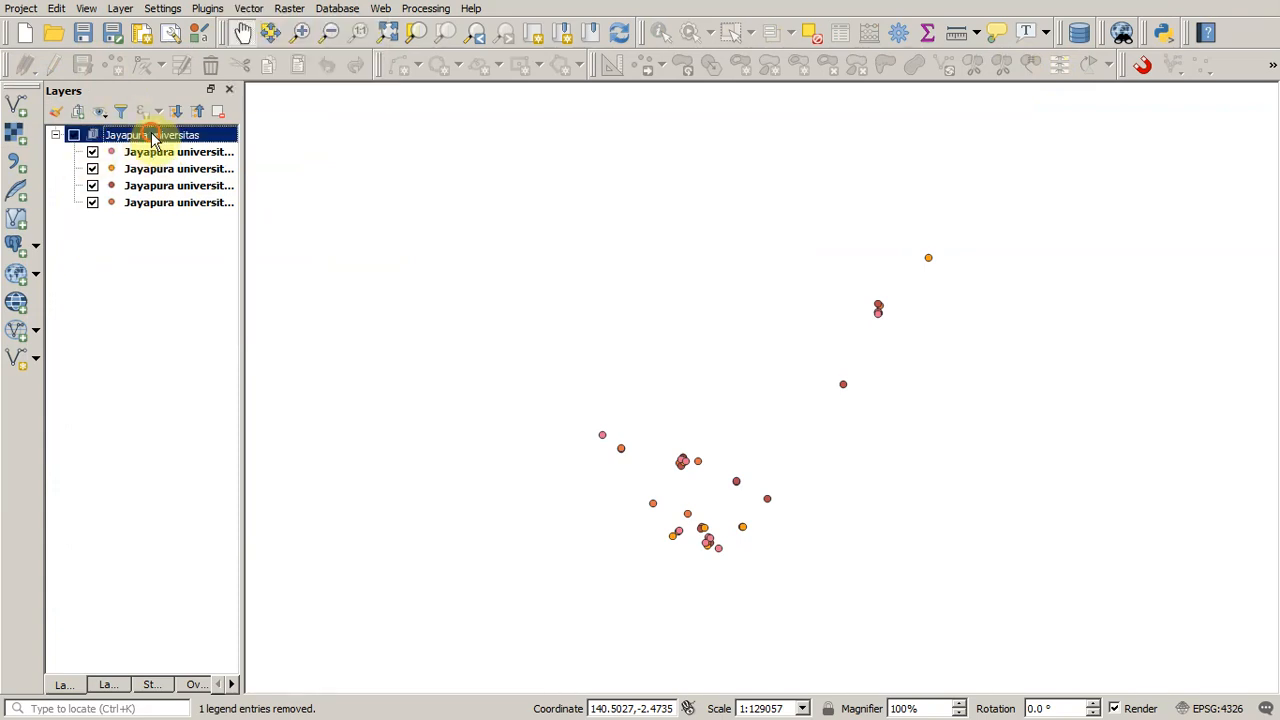
pyautogui.click(248, 10)
pyautogui.moveTo(287, 40)
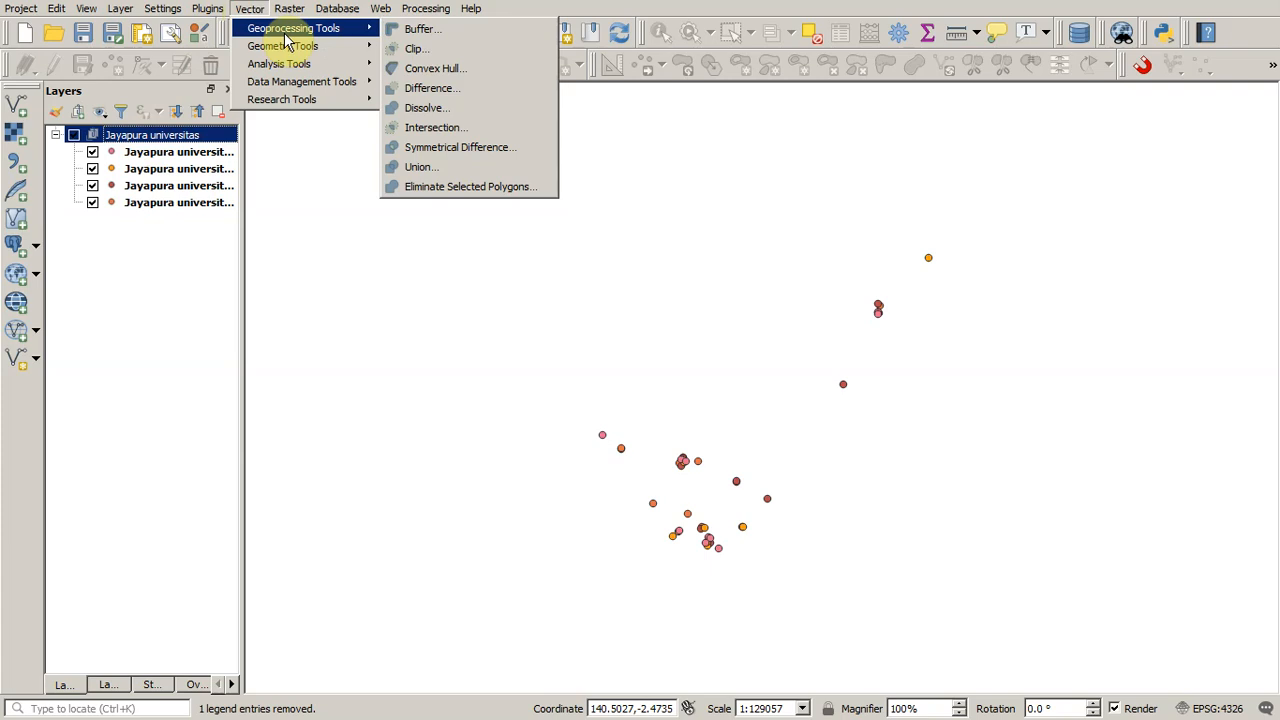
pyautogui.moveTo(286, 84)
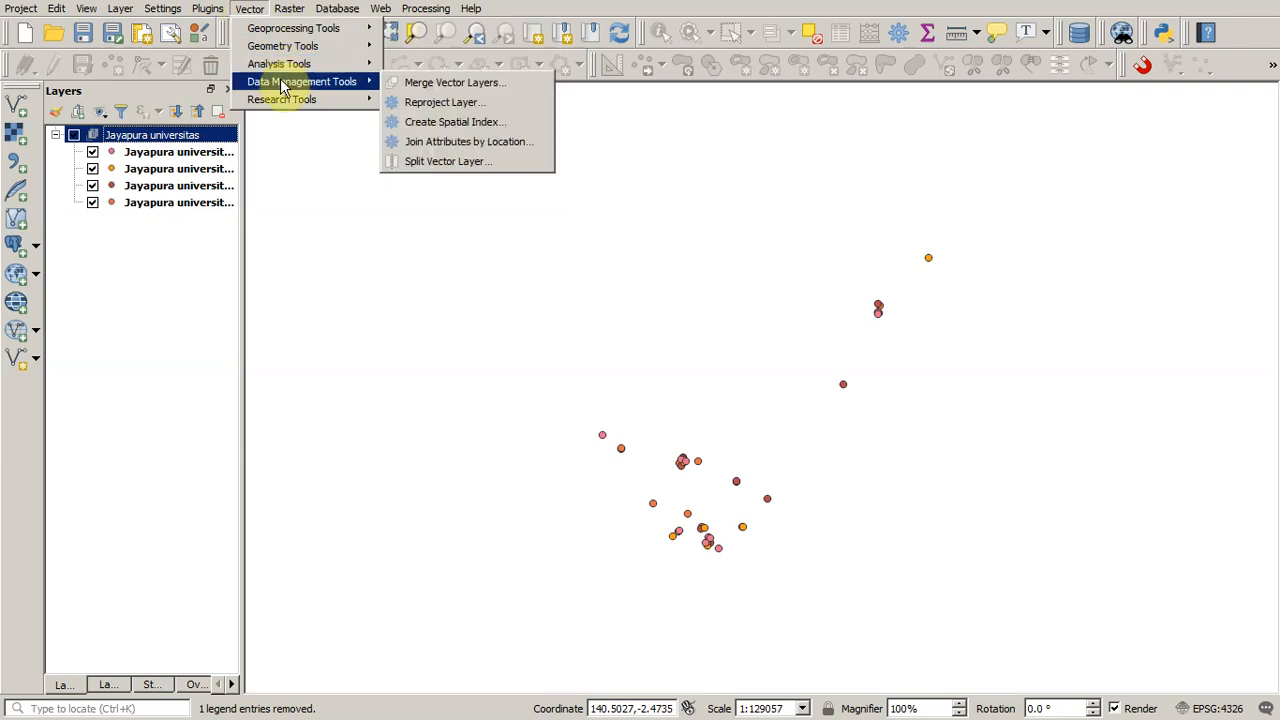
pyautogui.click(489, 88)
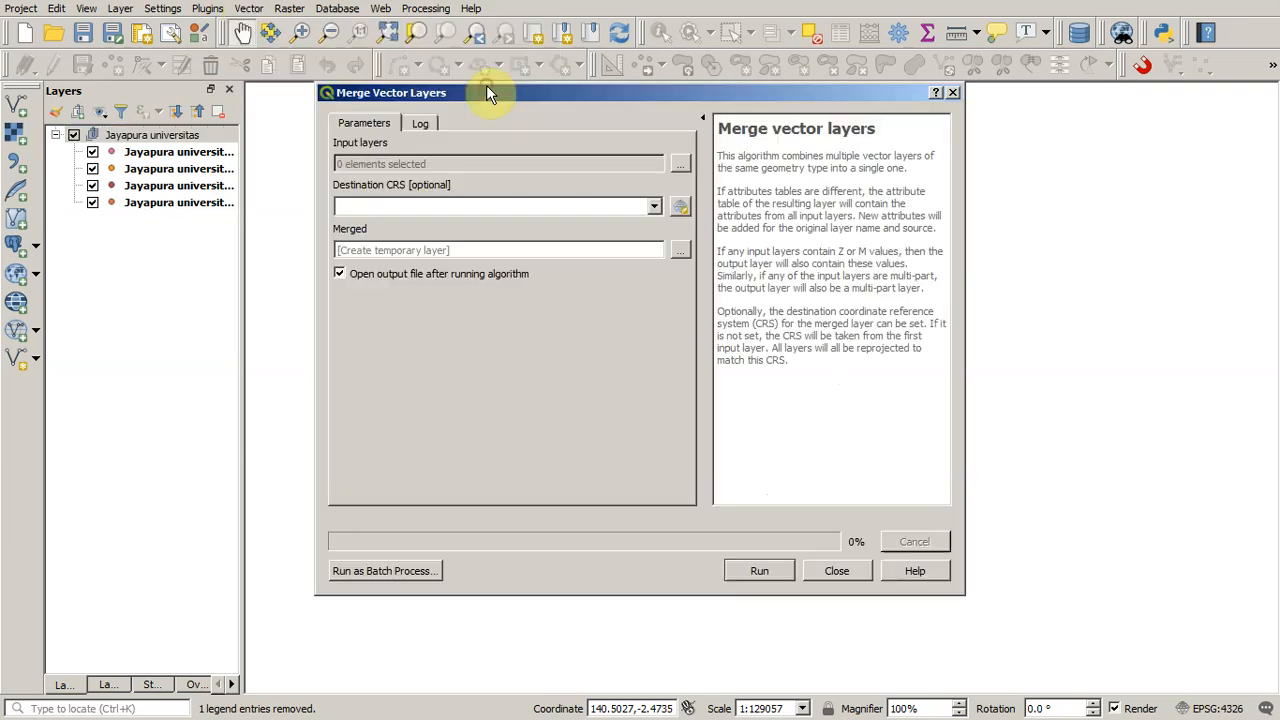
pyautogui.click(680, 163)
pyautogui.click(481, 214)
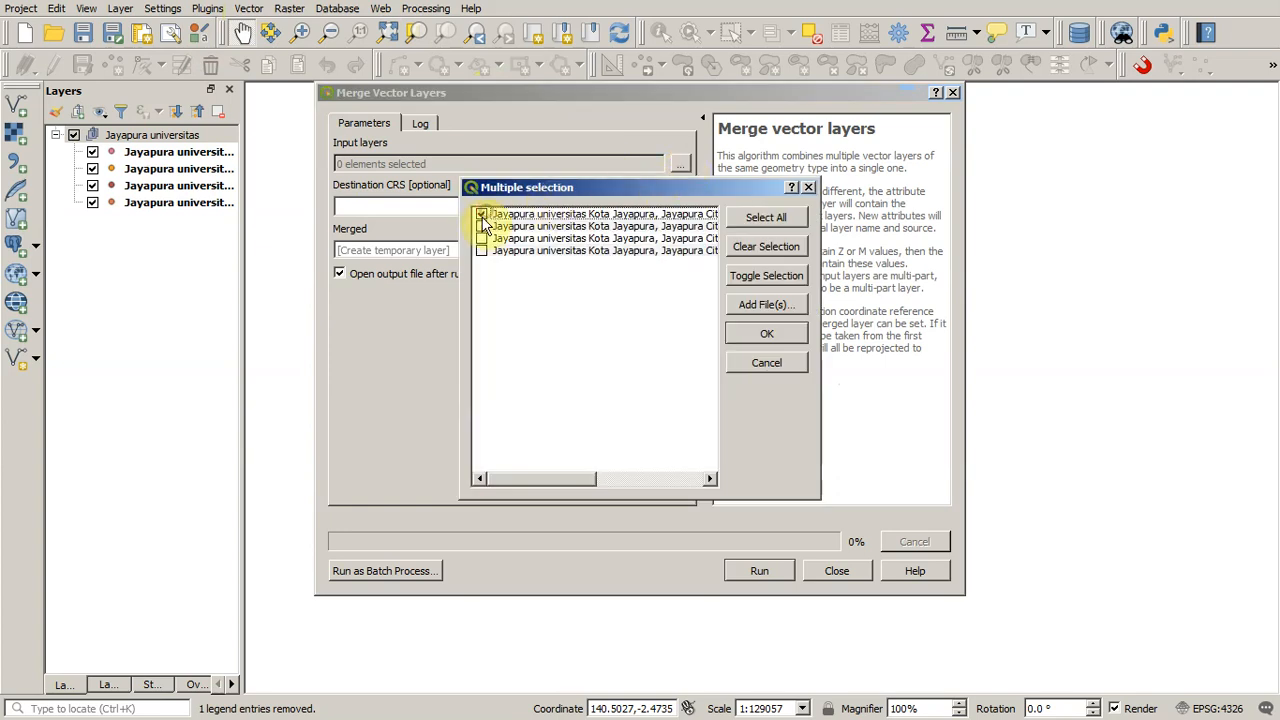
pyautogui.click(481, 226)
pyautogui.click(481, 238)
pyautogui.click(481, 250)
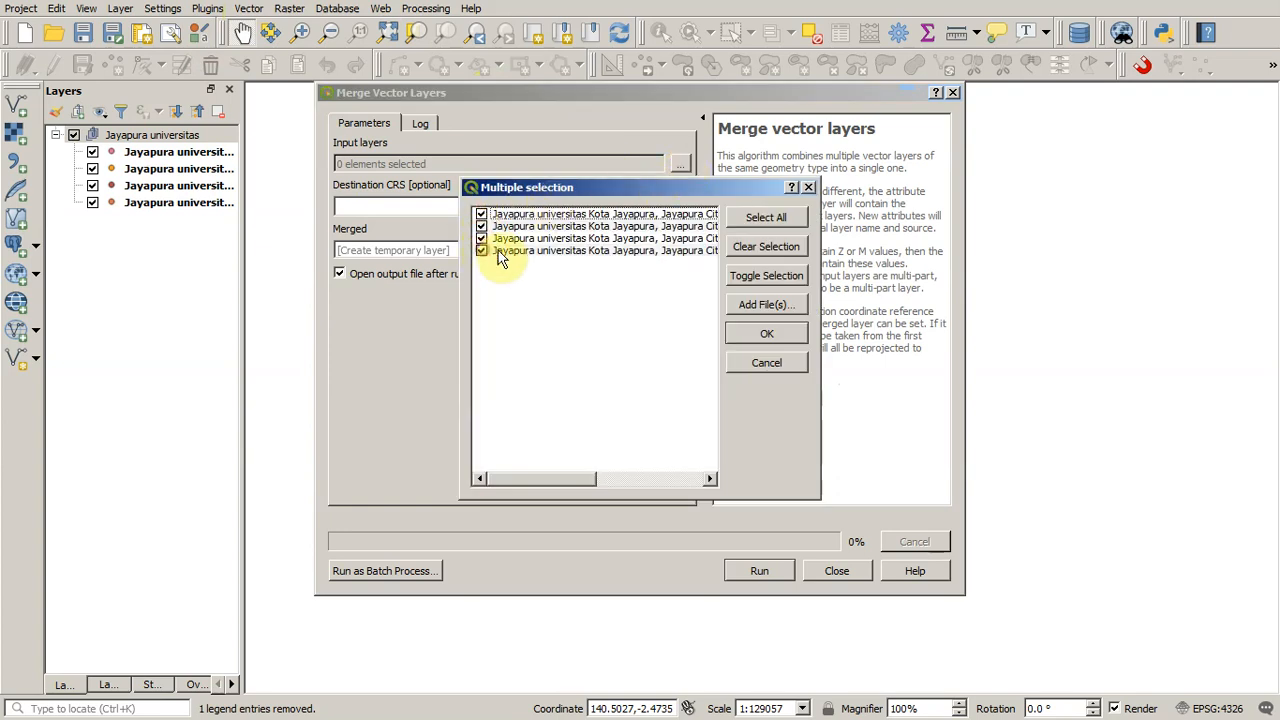
pyautogui.click(757, 336)
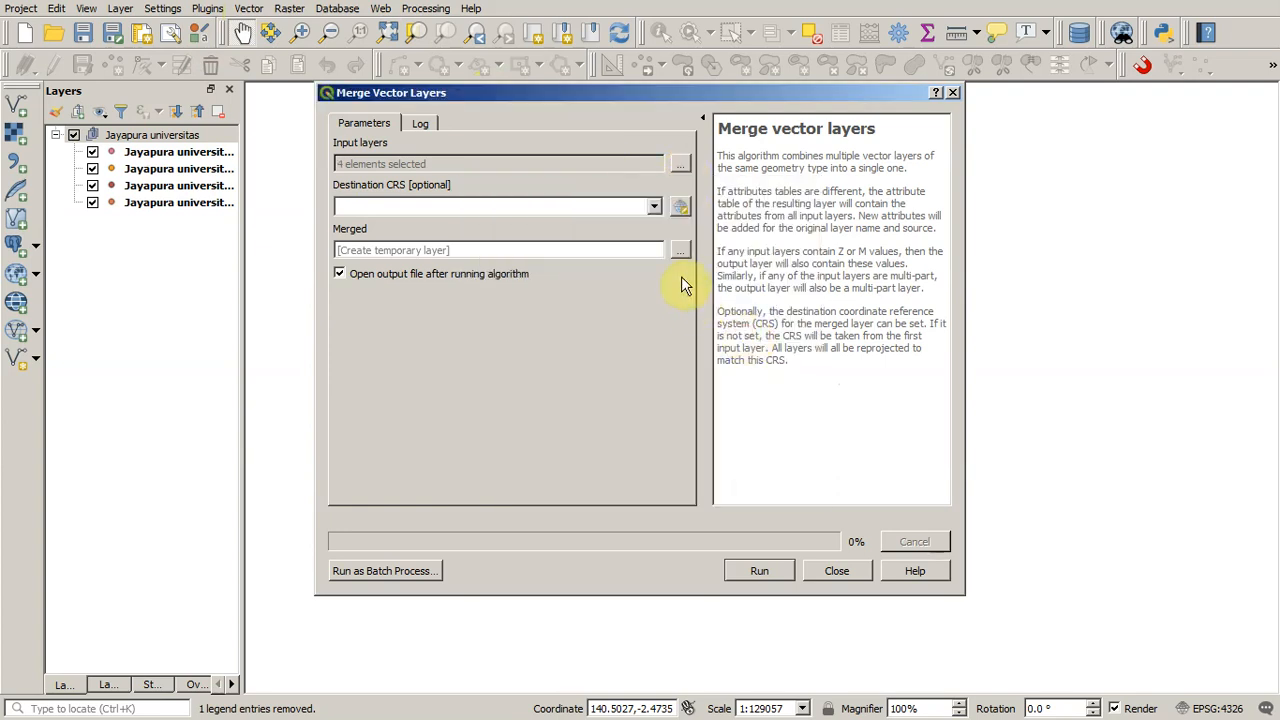
# - Set the merge's destination CRS to the project CRS, EPSG:4326 - WGS 84
pyautogui.click(680, 208)
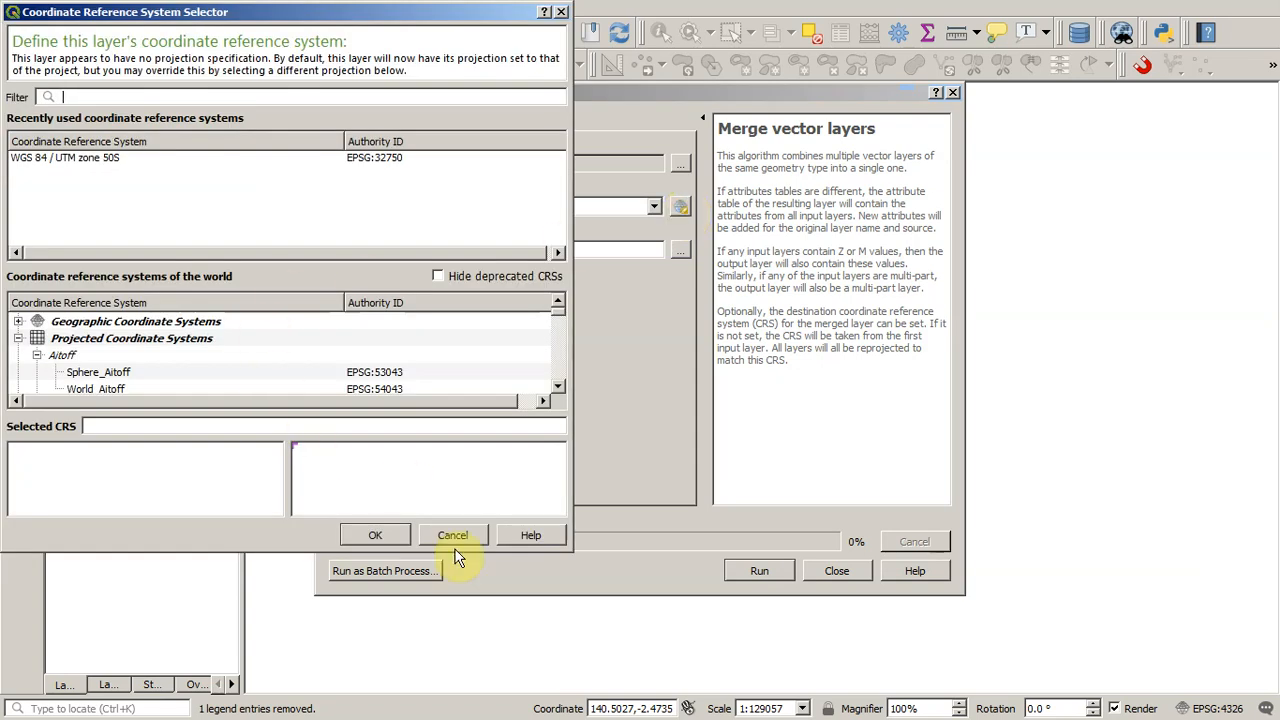
pyautogui.click(447, 534)
pyautogui.click(658, 206)
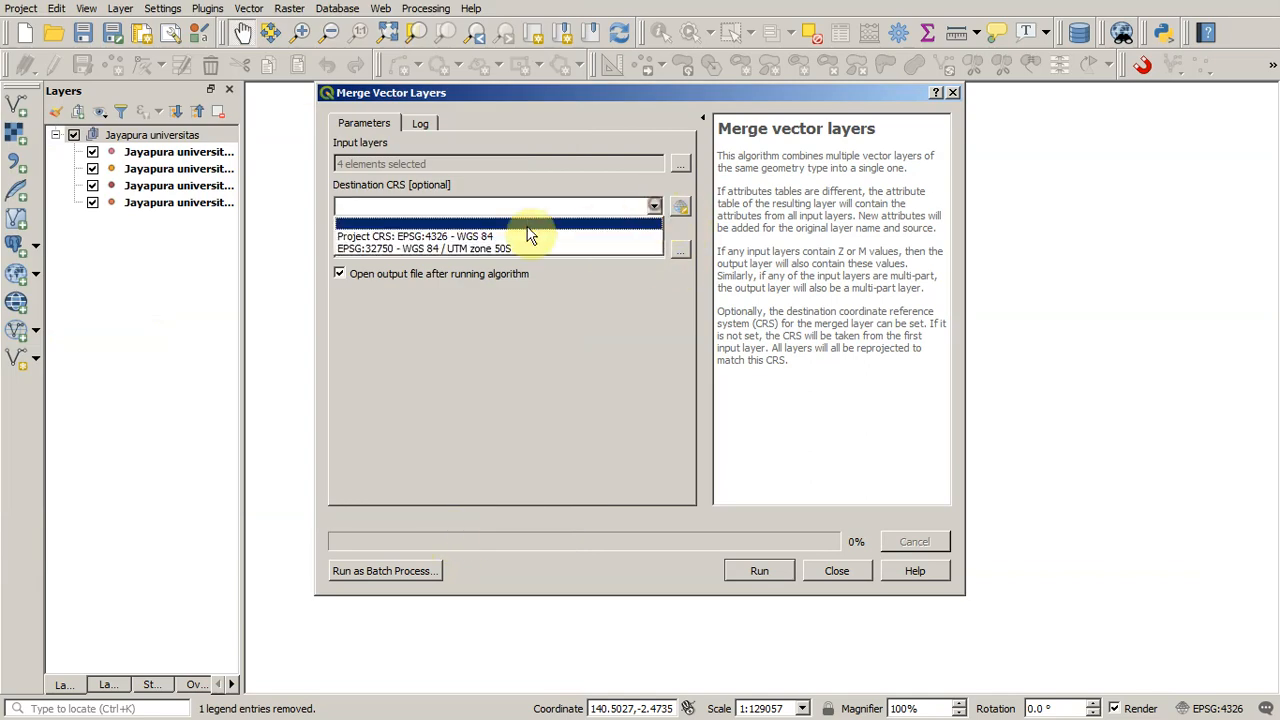
pyautogui.click(467, 238)
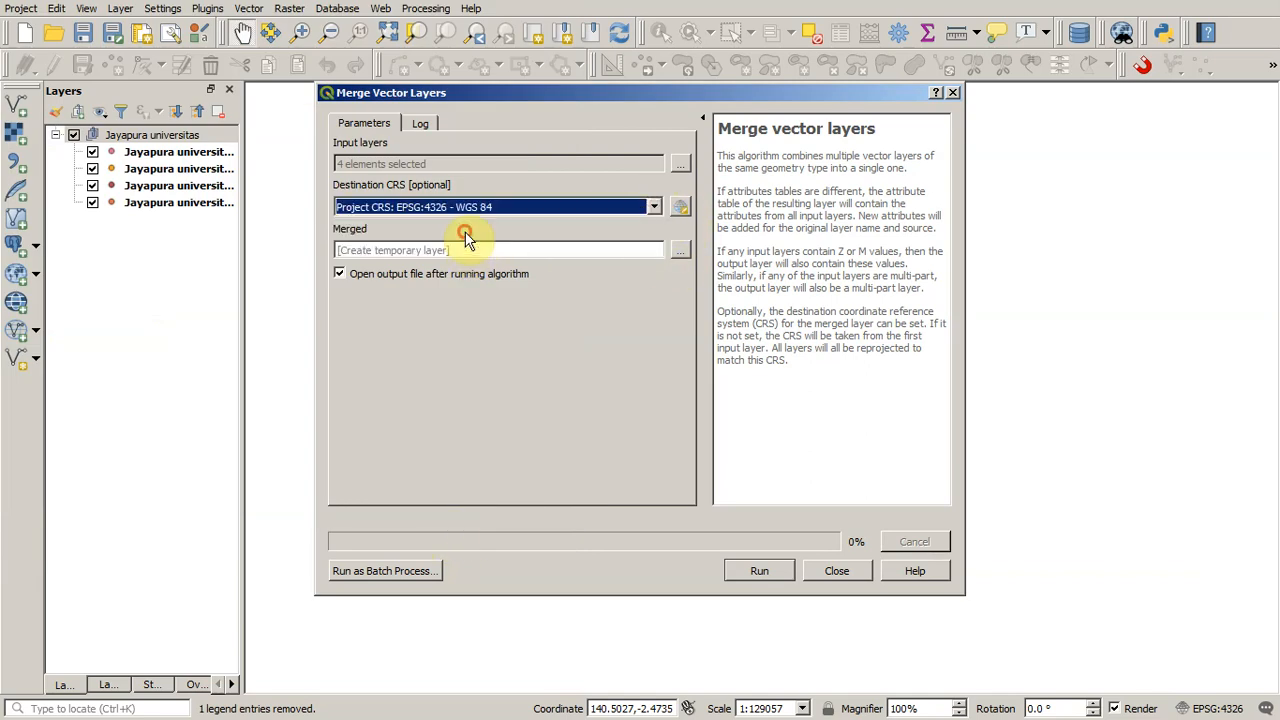
# - Direct the merged output to a file in SHP format instead of a temporary layer
pyautogui.click(686, 250)
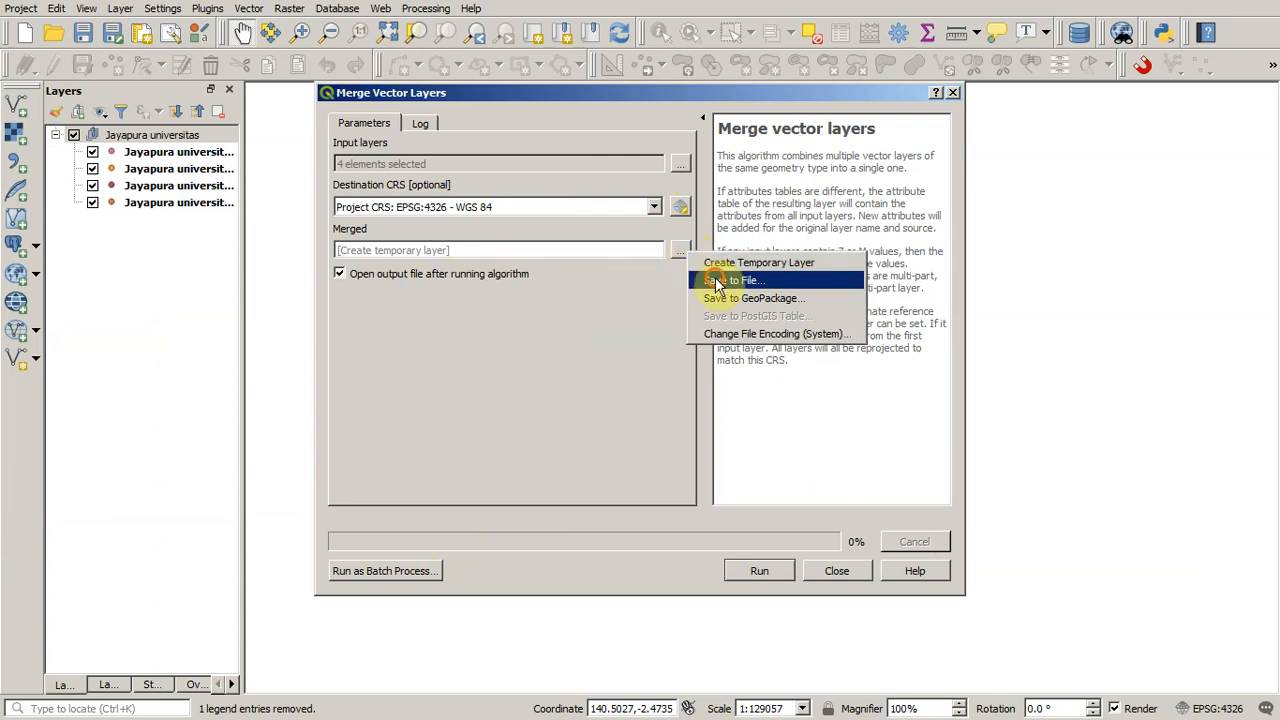
pyautogui.click(715, 277)
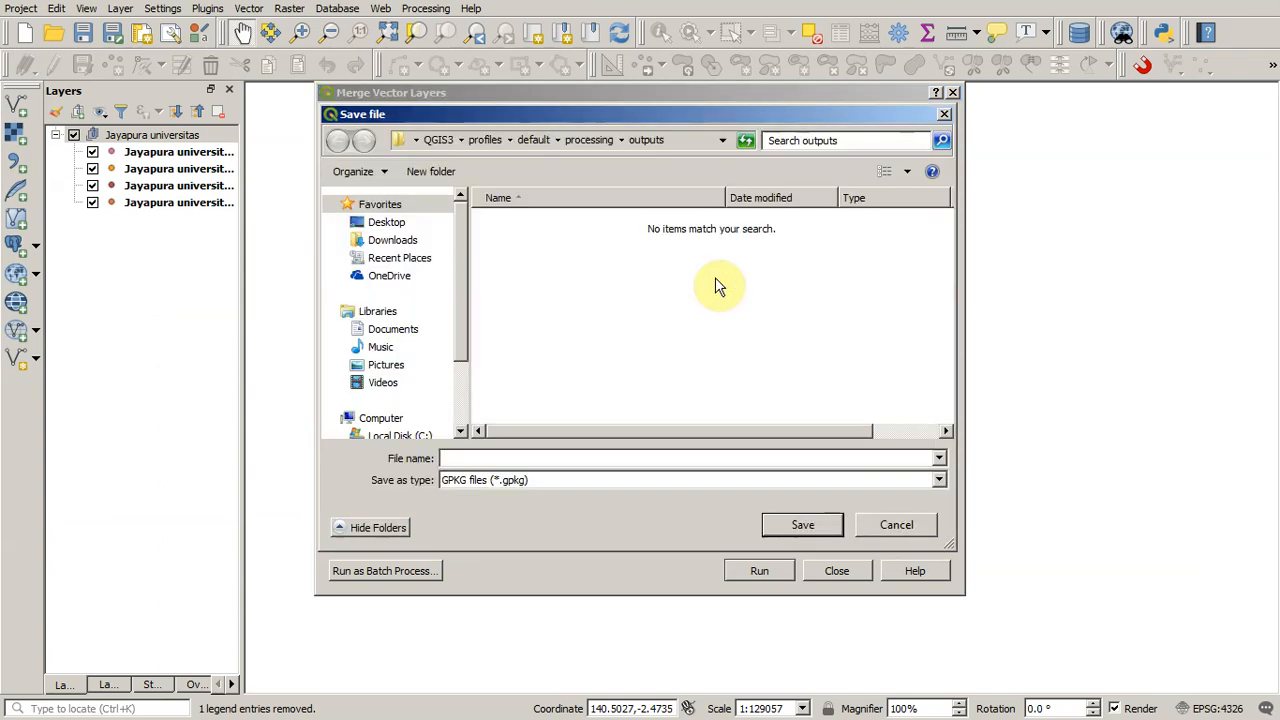
pyautogui.click(938, 480)
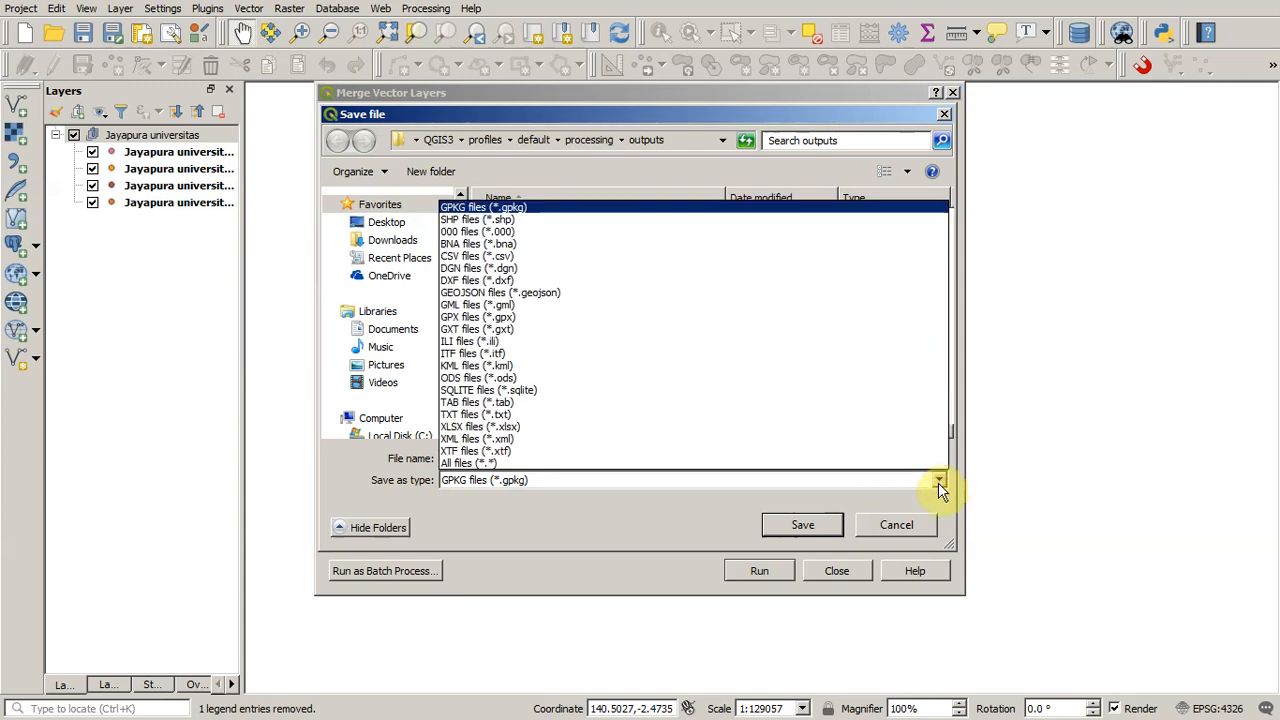
pyautogui.click(490, 220)
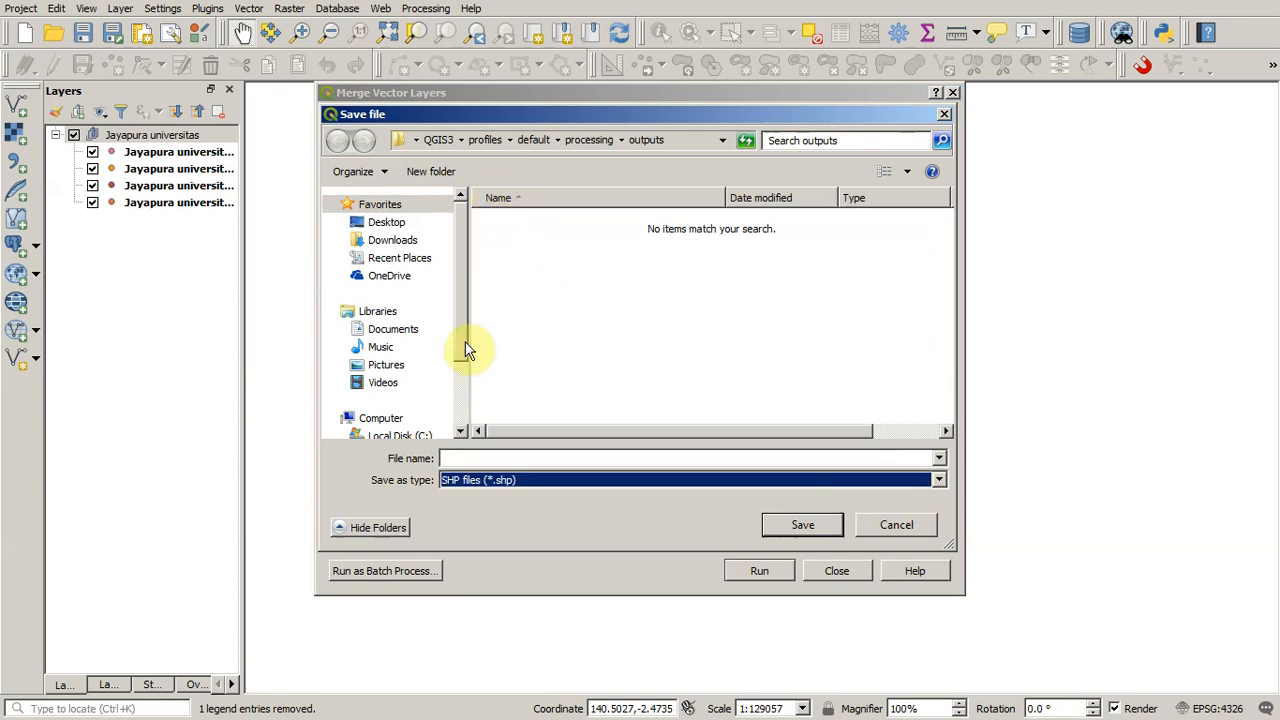
# - Name the output universitas_di_jayapura in E:/QGIS/DATA, run the merge and close the tool
pyautogui.moveTo(460, 335); pyautogui.dragTo(480, 391)
pyautogui.click(340, 375)
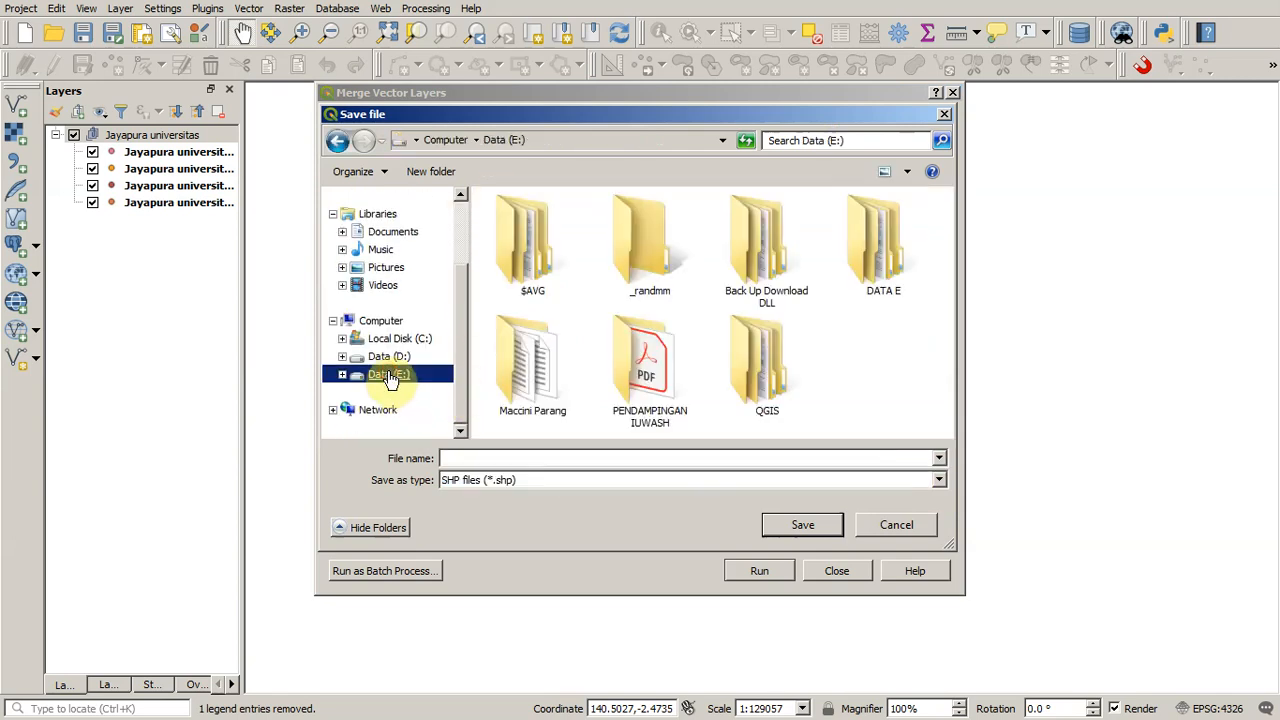
pyautogui.doubleClick(760, 360)
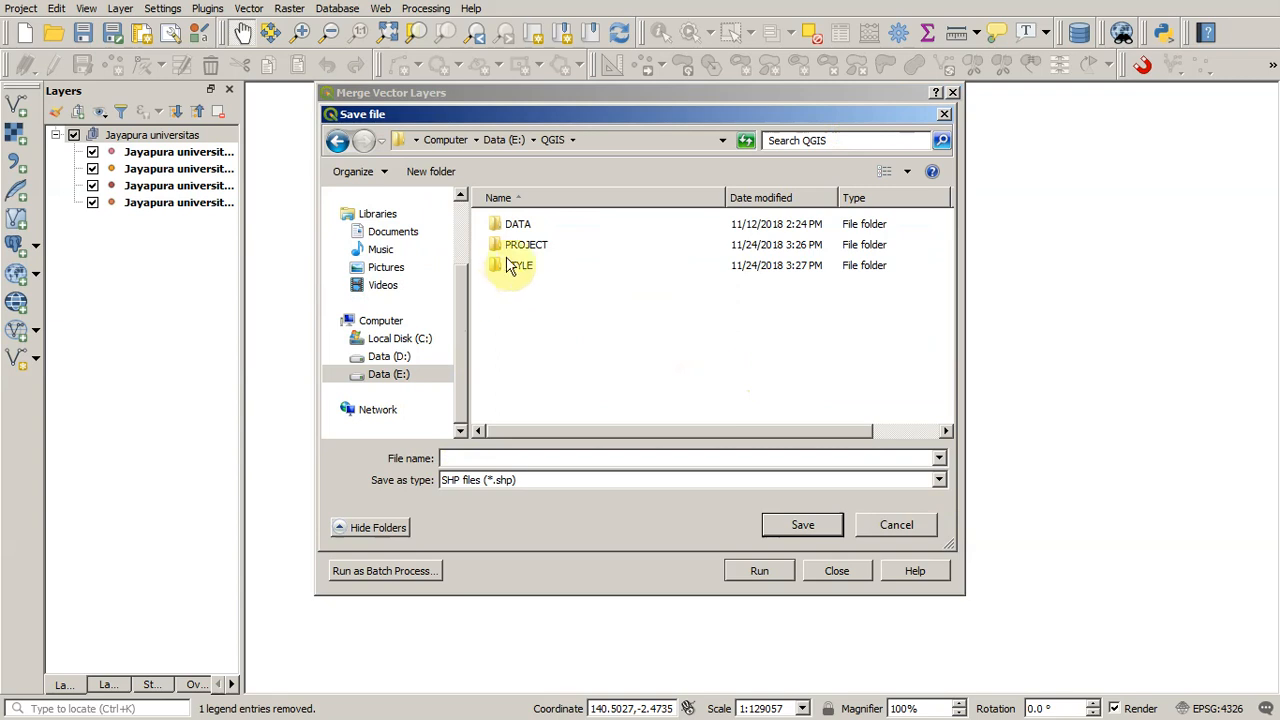
pyautogui.doubleClick(518, 224)
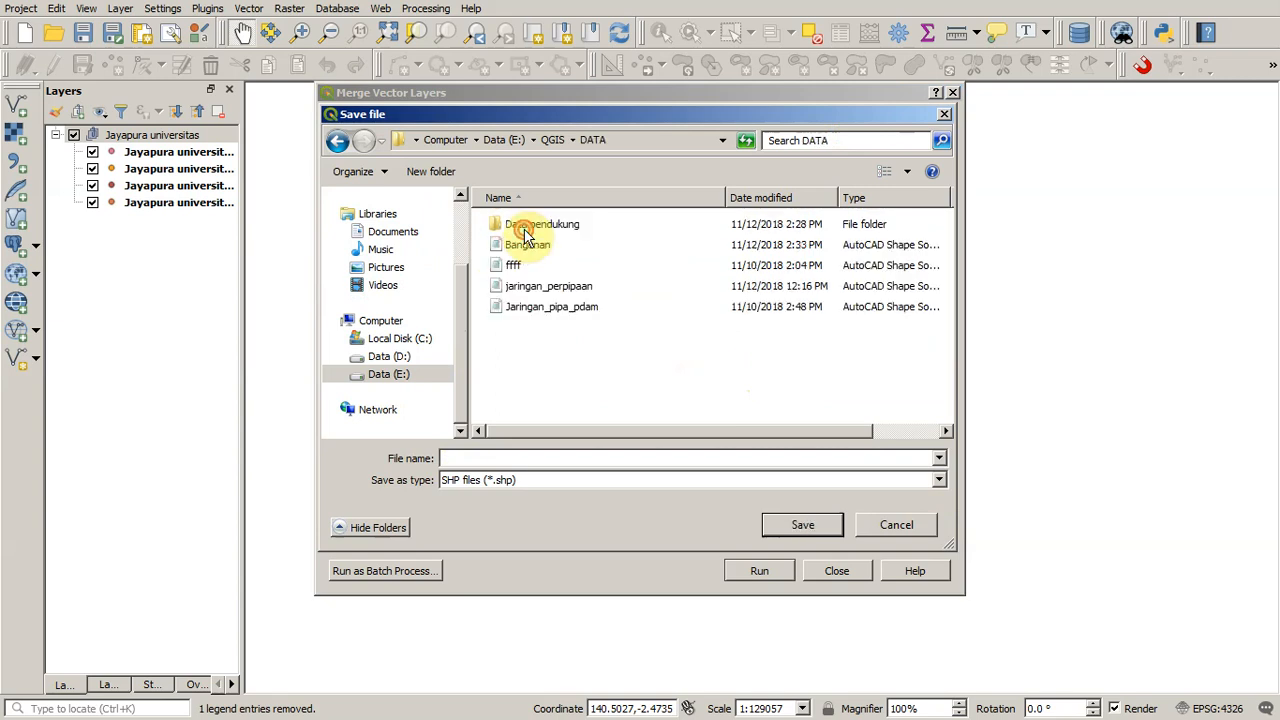
pyautogui.click(515, 459)
pyautogui.write('universitas_di_jayapura')
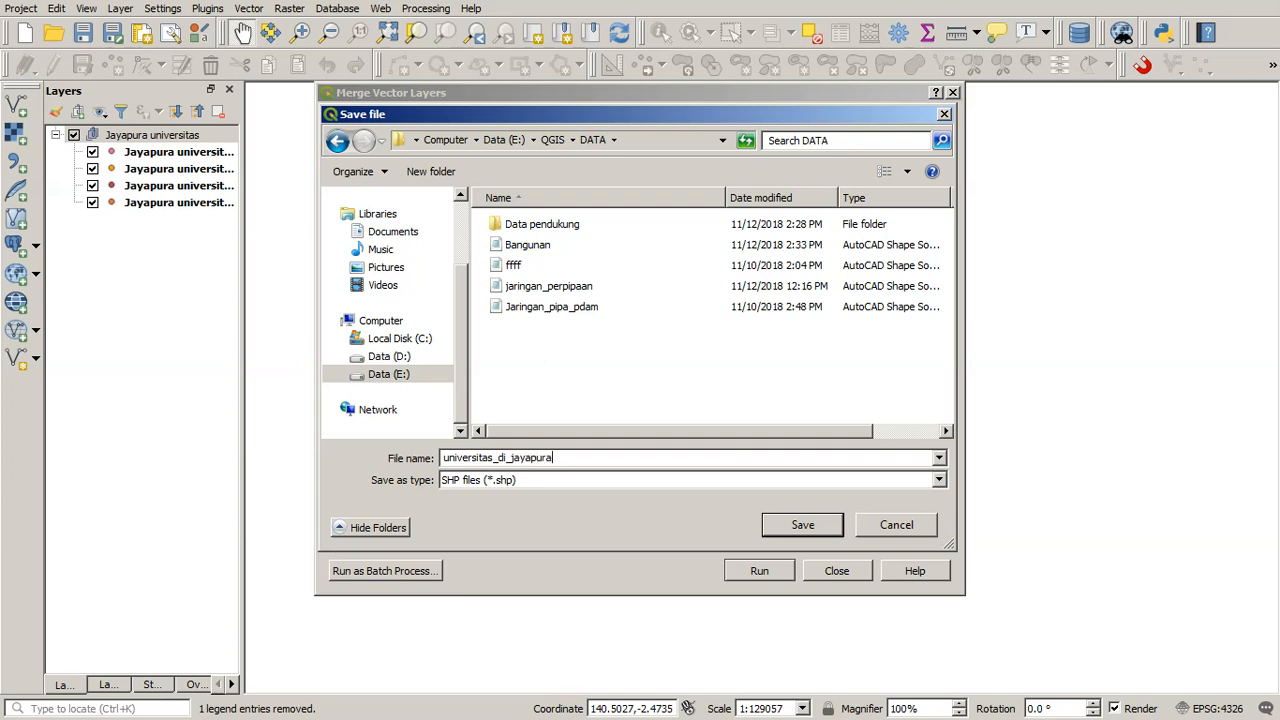
pyautogui.click(806, 523)
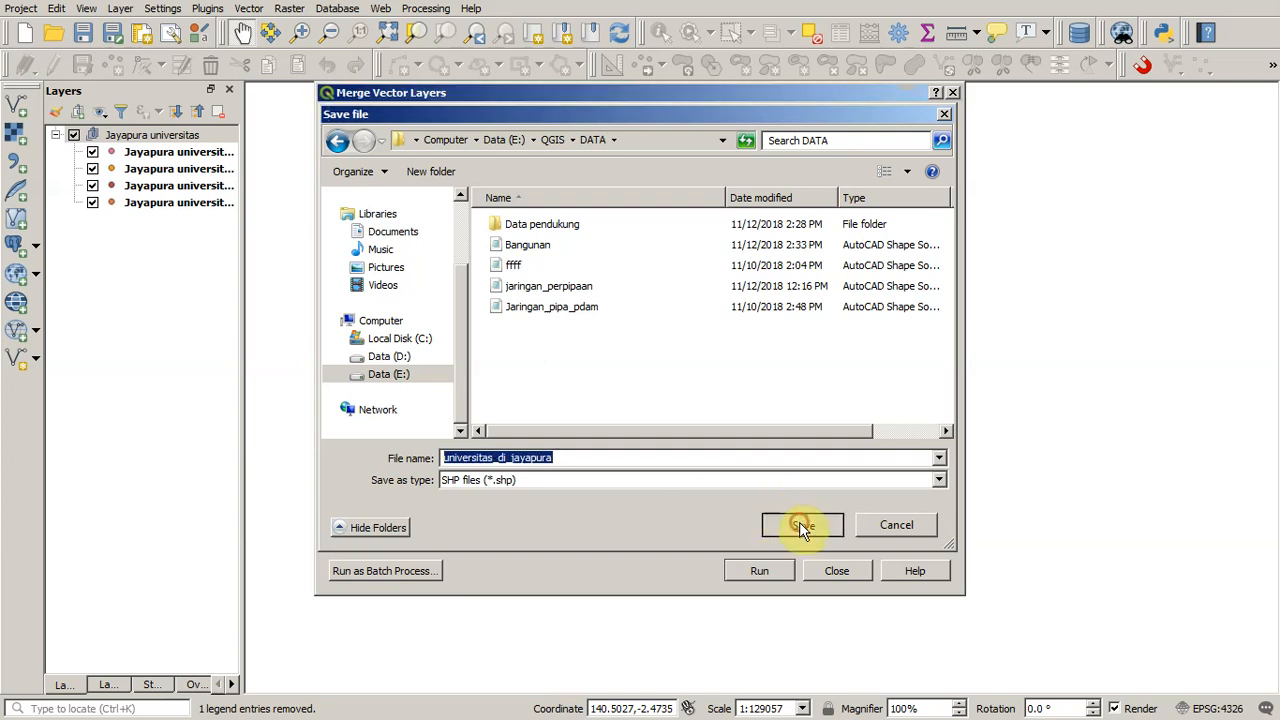
pyautogui.click(758, 568)
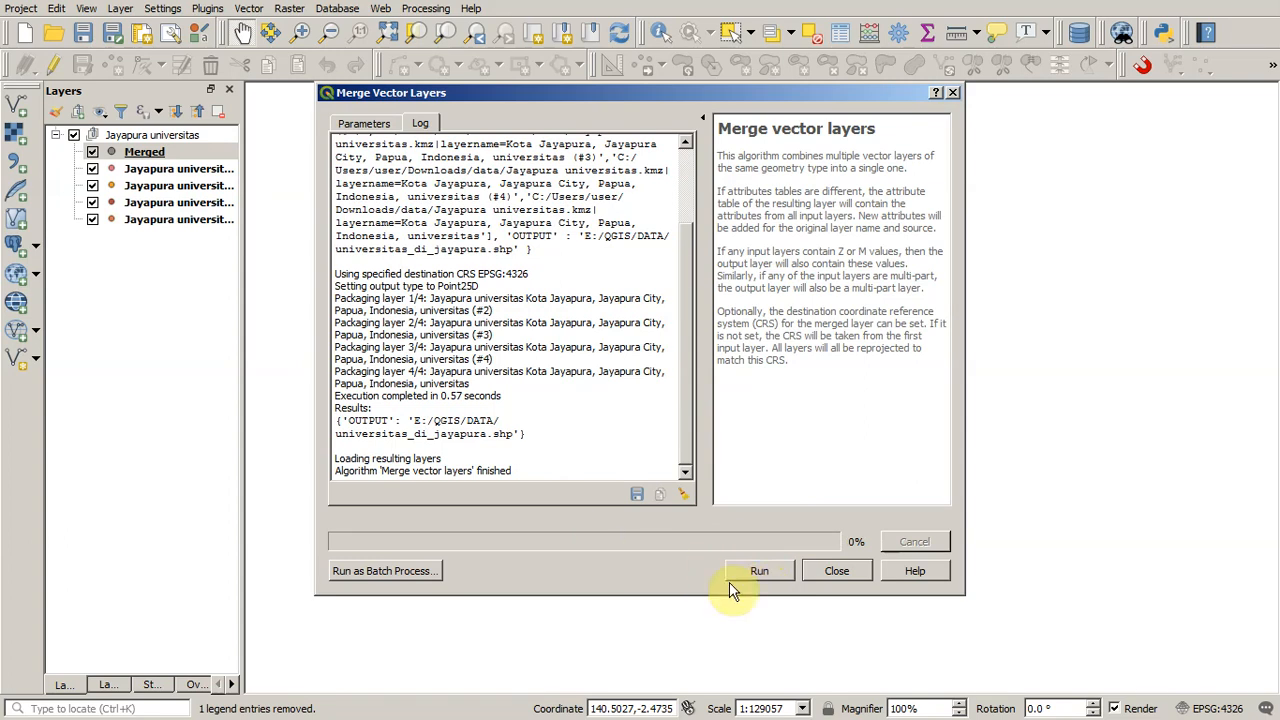
pyautogui.click(837, 570)
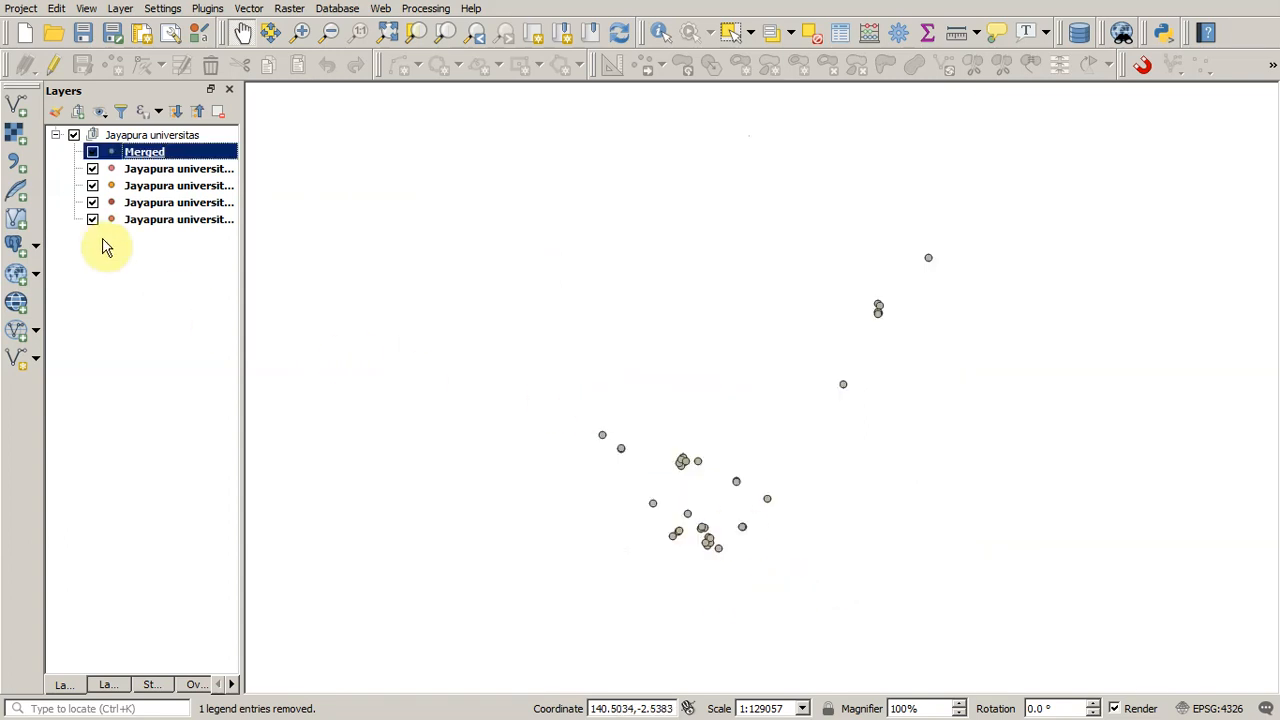
# - Open the Merged layer's attribute table and look through all its records
pyautogui.rightClick(140, 152)
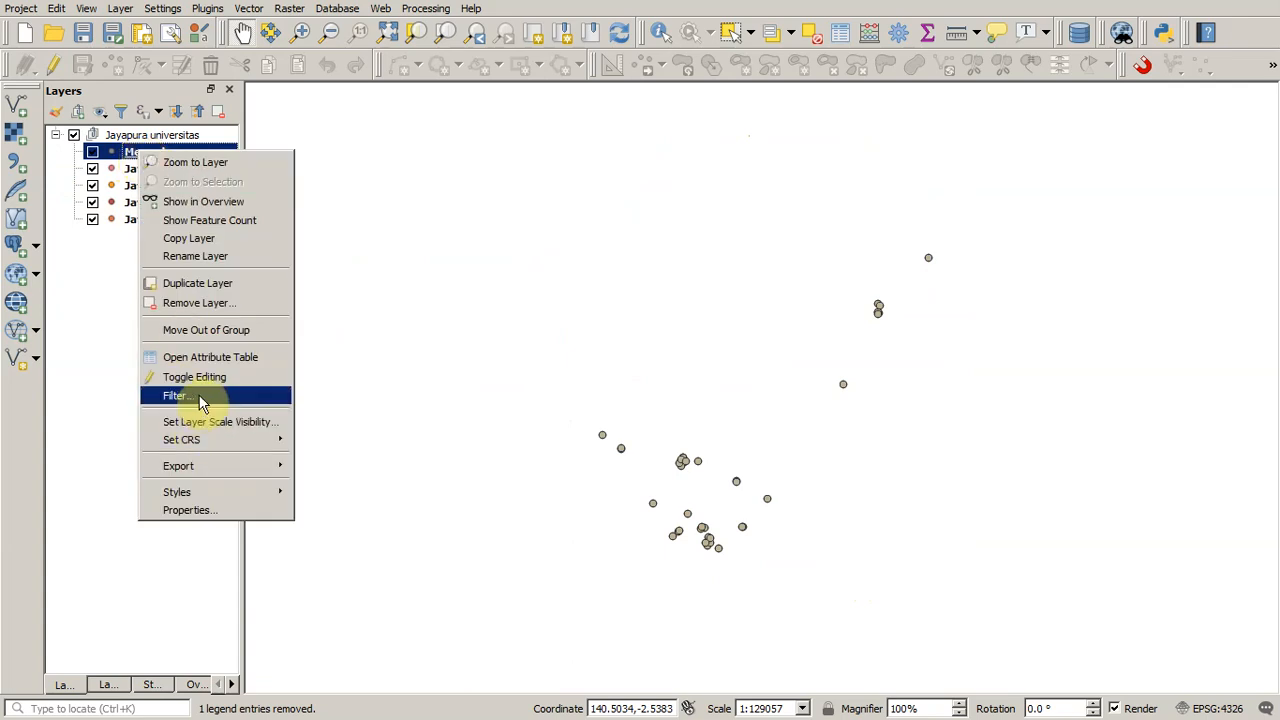
pyautogui.click(220, 360)
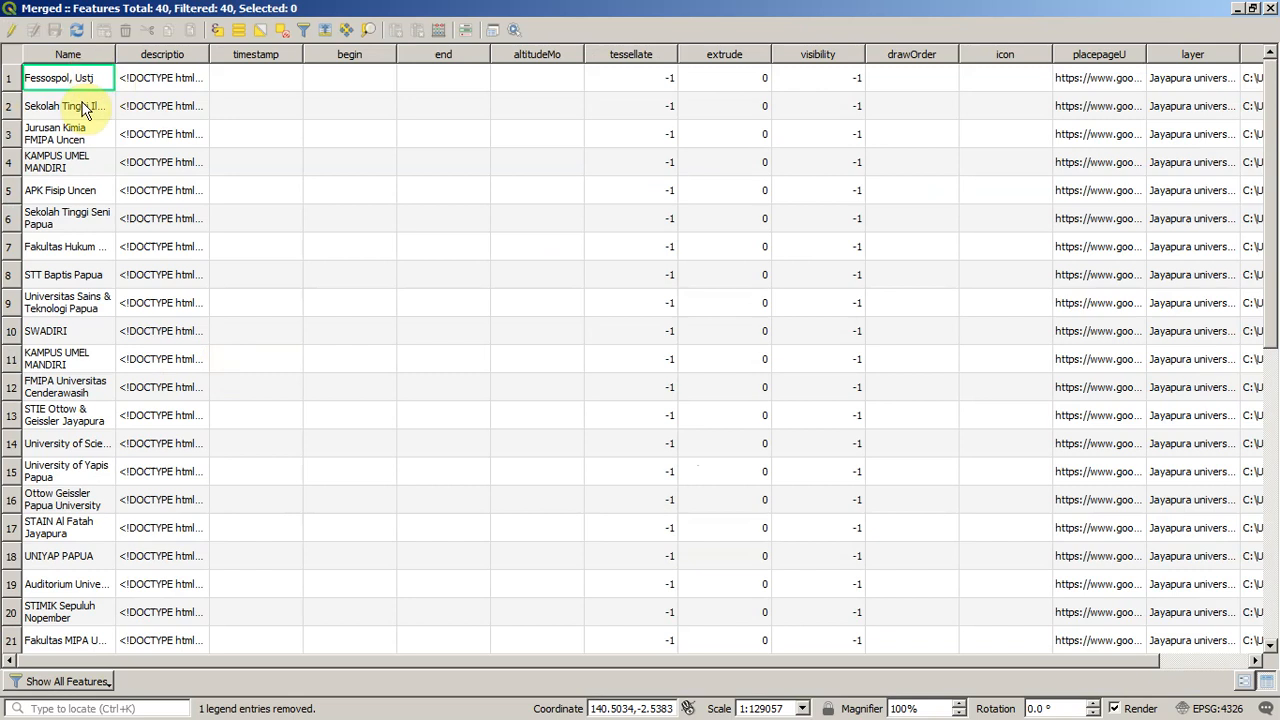
pyautogui.scroll(-7, 82, 102)
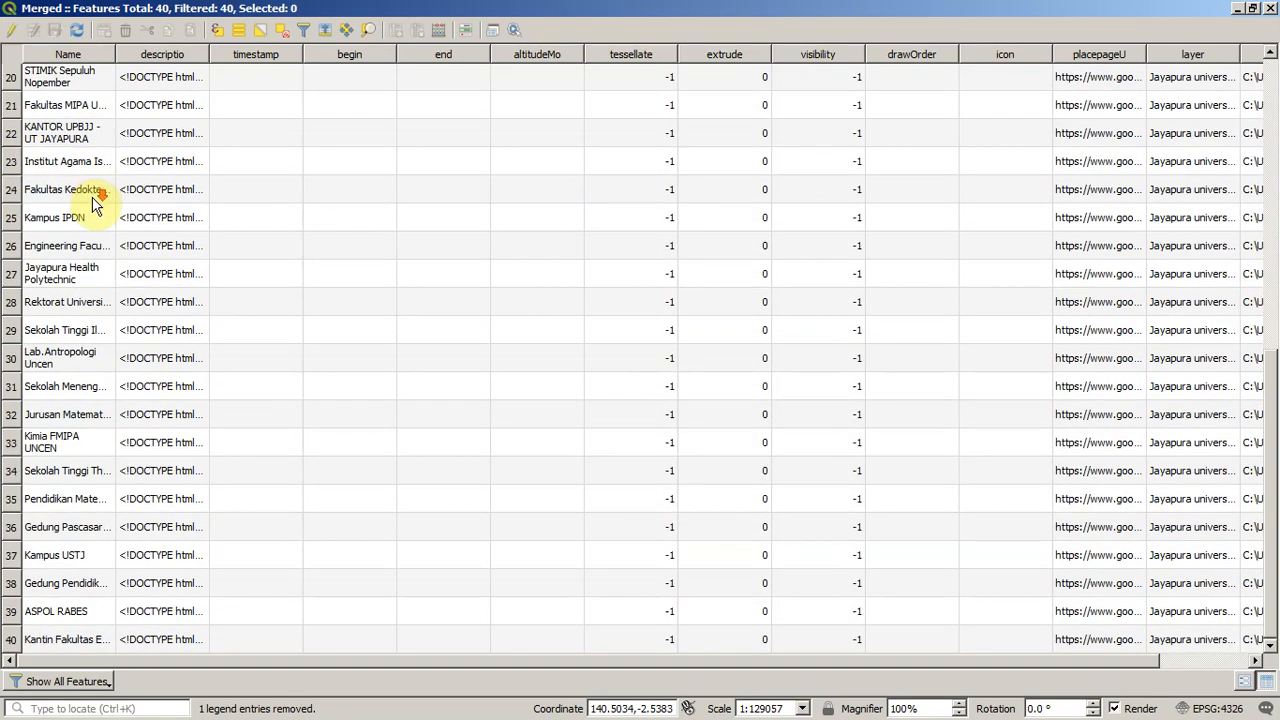
pyautogui.scroll(7, 1066, 486)
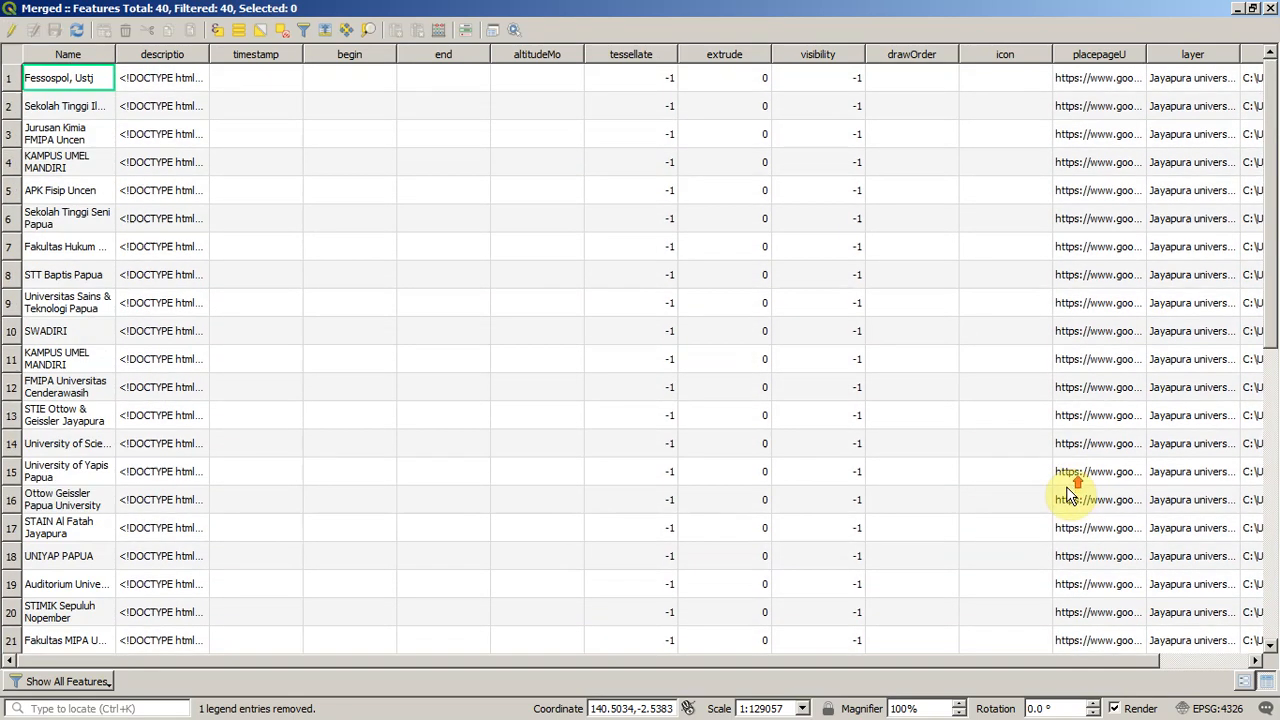
# - Delete every field of the Merged layer from timestamp through path, keeping only Name and descriptio
pyautogui.click(16, 30)
pyautogui.click(416, 30)
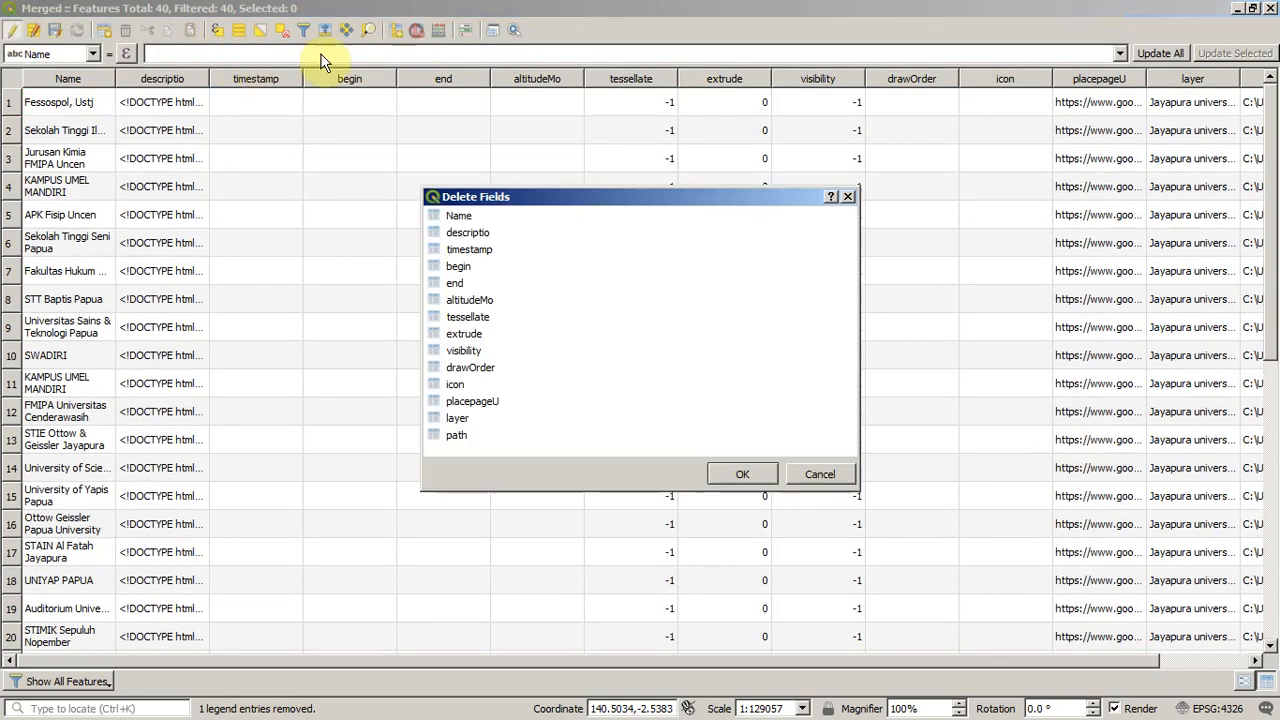
pyautogui.click(466, 252)
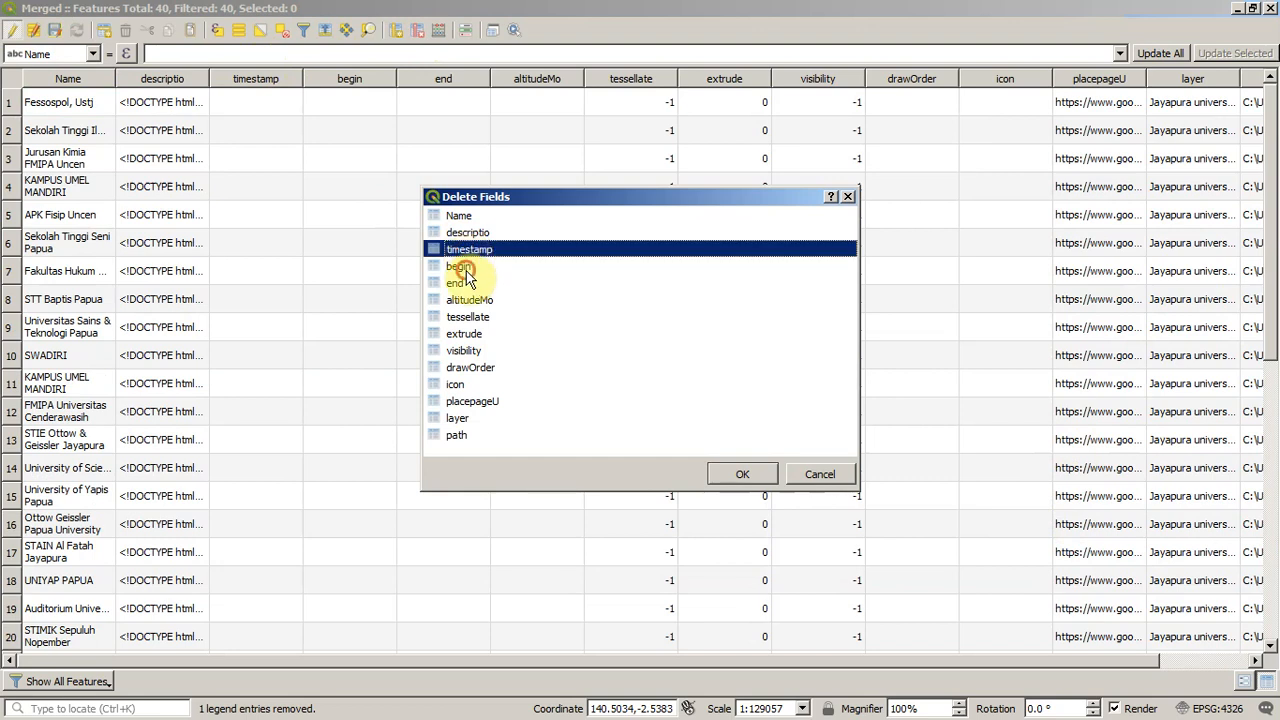
pyautogui.moveTo(466, 276); pyautogui.dragTo(470, 403)
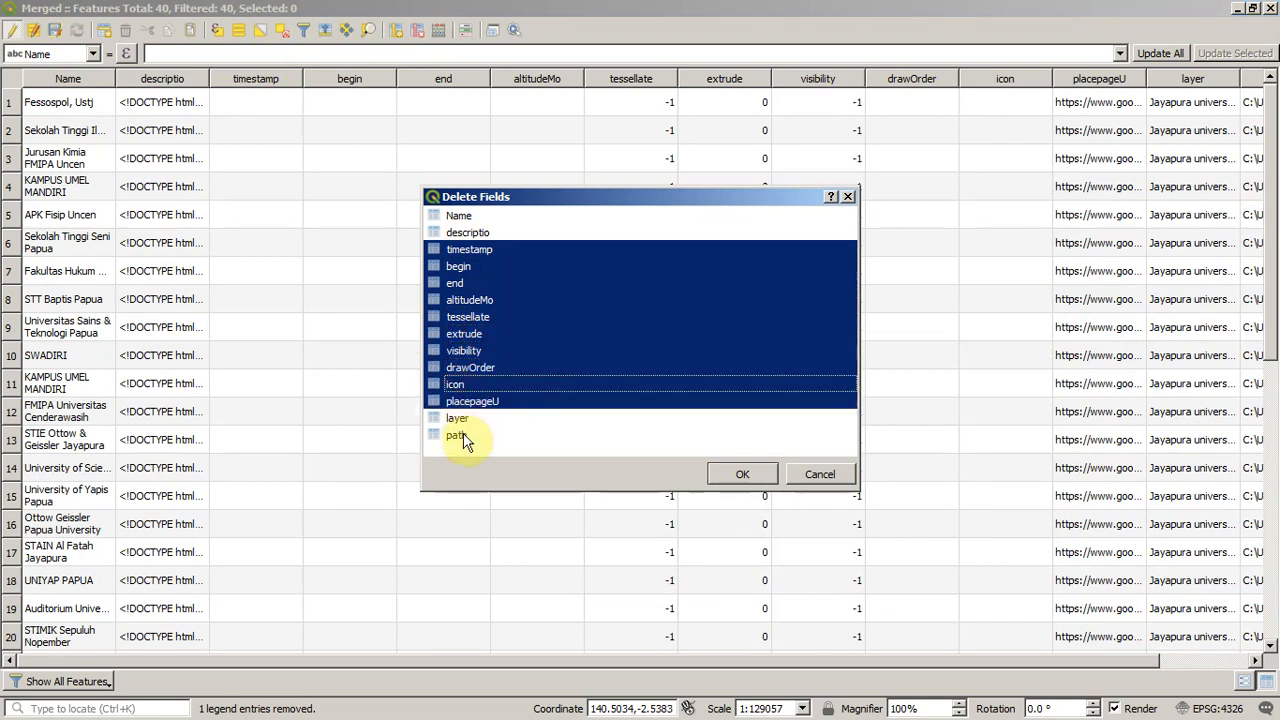
pyautogui.click(463, 440)
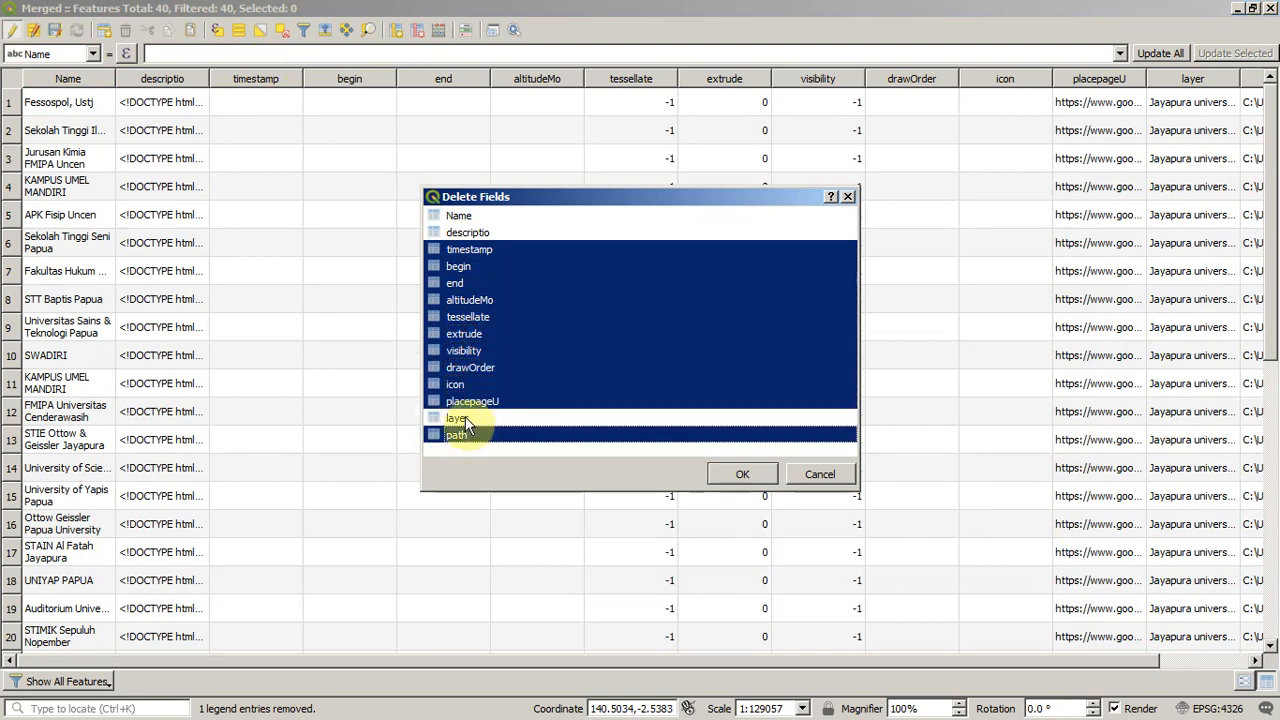
pyautogui.click(465, 416)
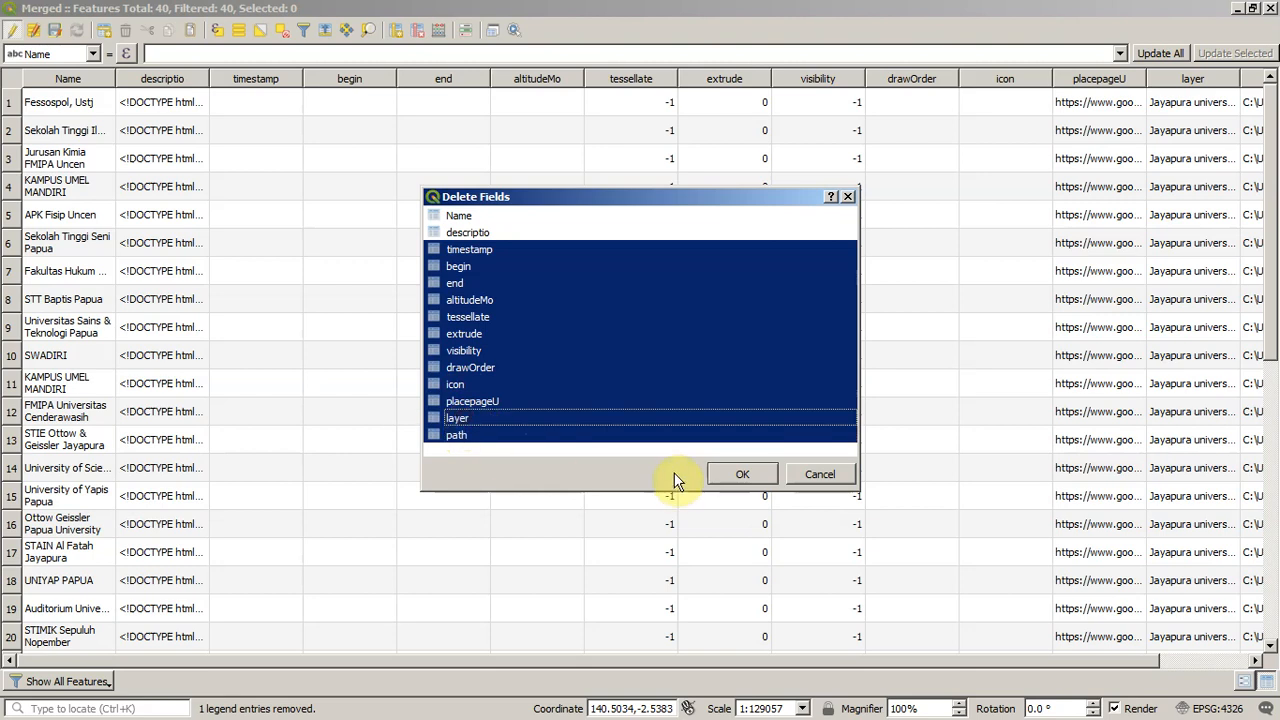
pyautogui.click(745, 476)
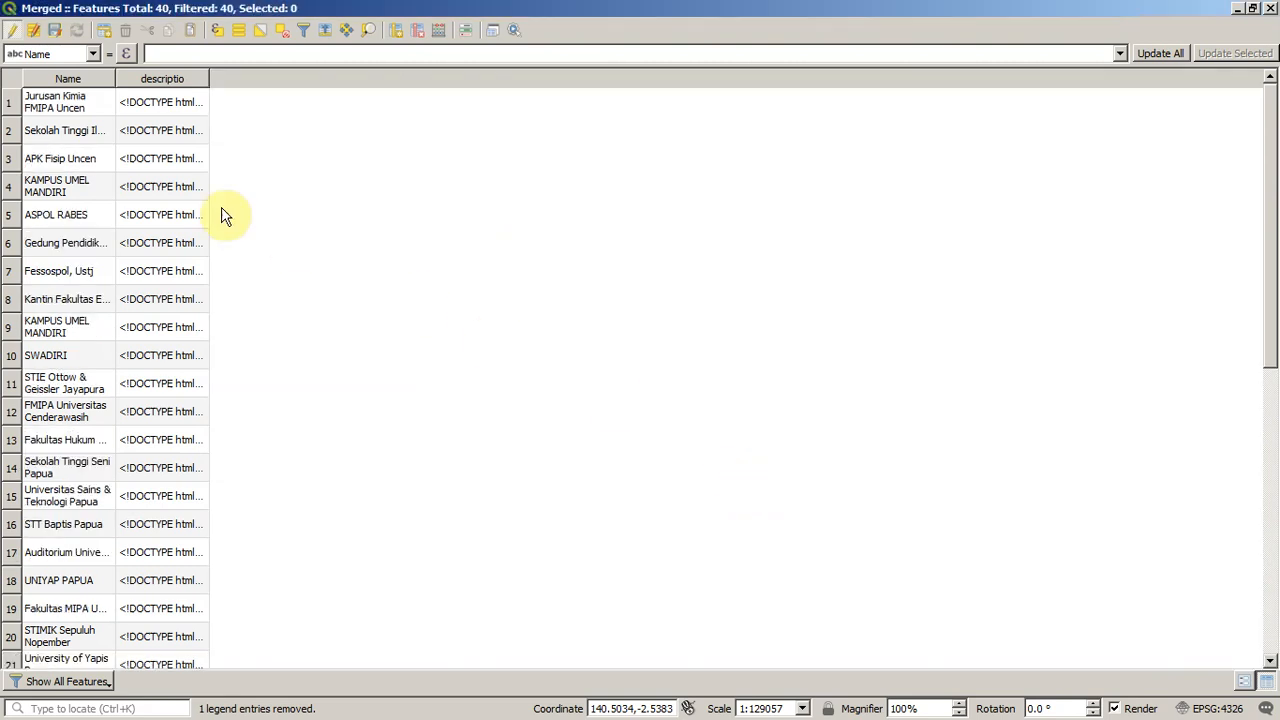
# - Check the remaining records, close the attribute table and end editing of the Merged layer, saving the field changes
pyautogui.scroll(-6, 106, 137)
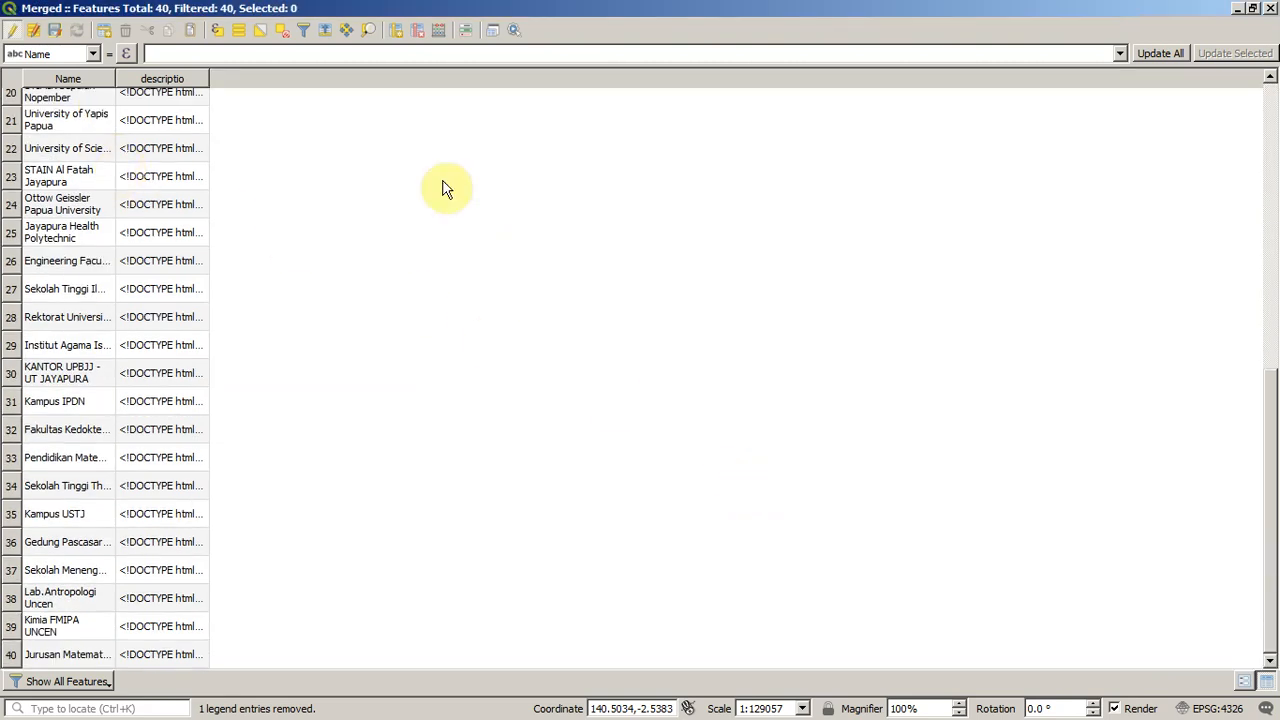
pyautogui.click(1270, 8)
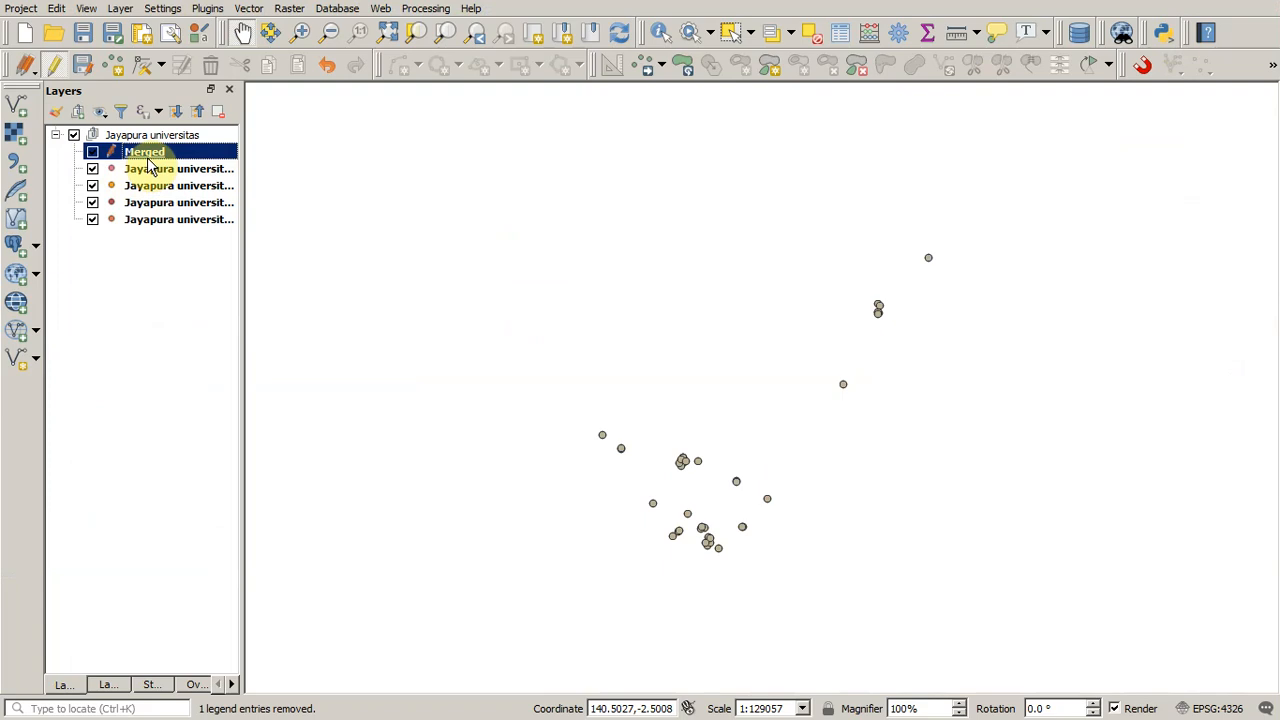
pyautogui.click(52, 66)
pyautogui.click(586, 369)
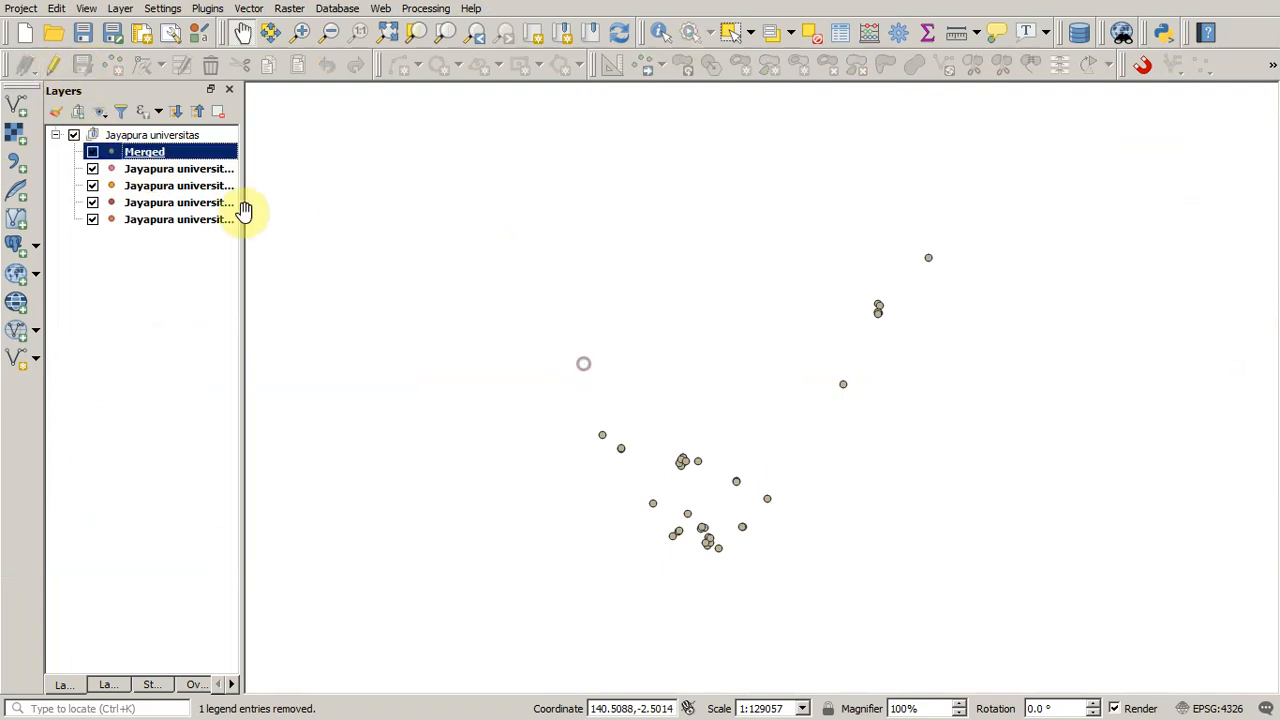
# - Style the Merged layer's points with the triangle blue marker from All Symbols
pyautogui.rightClick(140, 152)
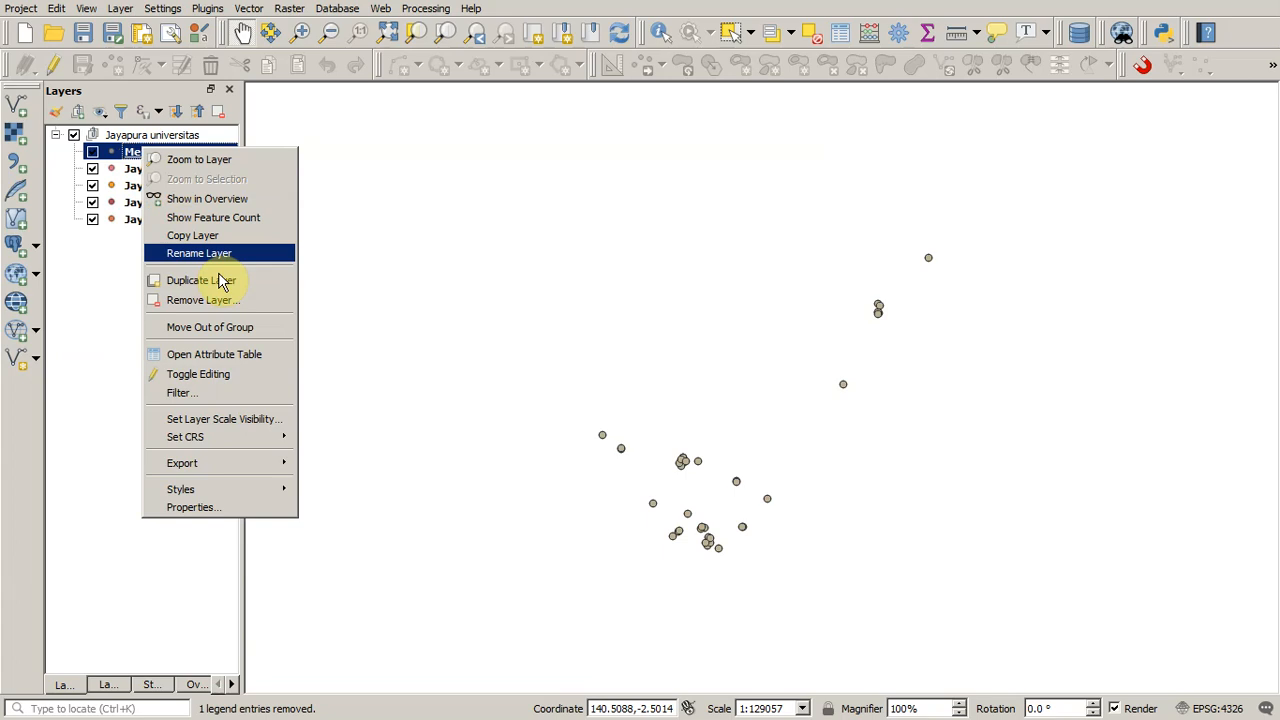
pyautogui.click(202, 512)
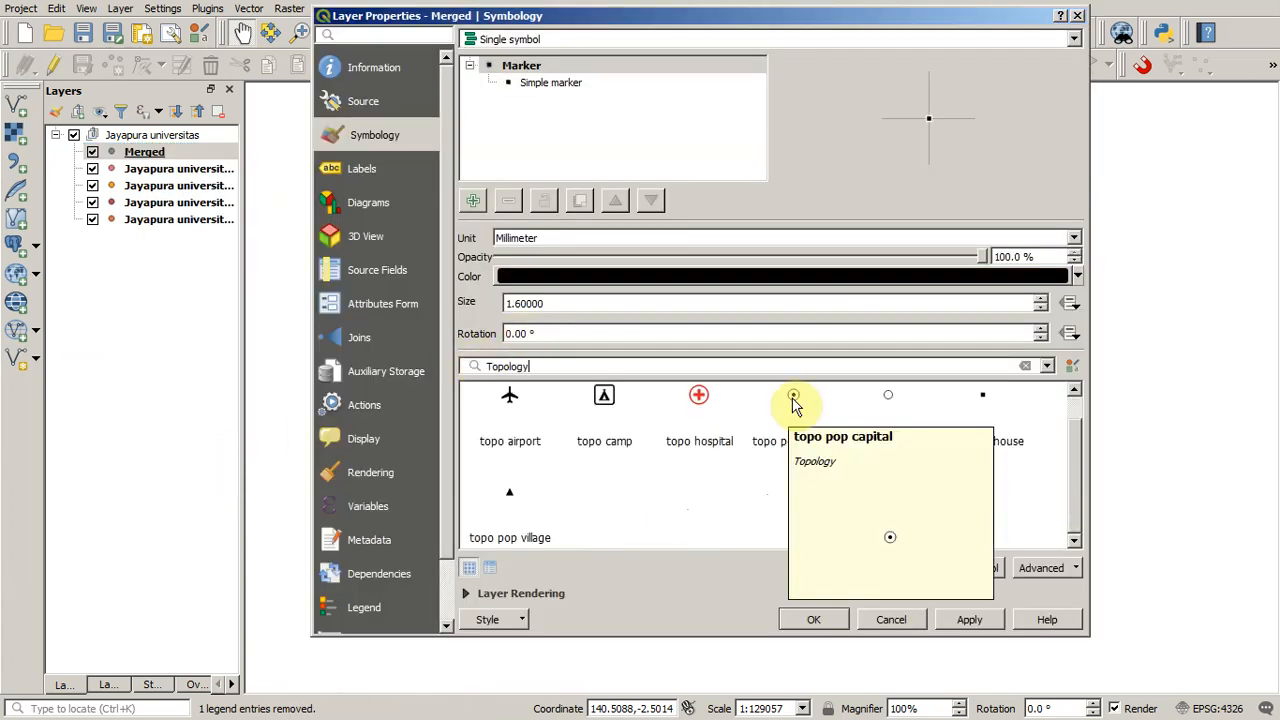
pyautogui.click(792, 396)
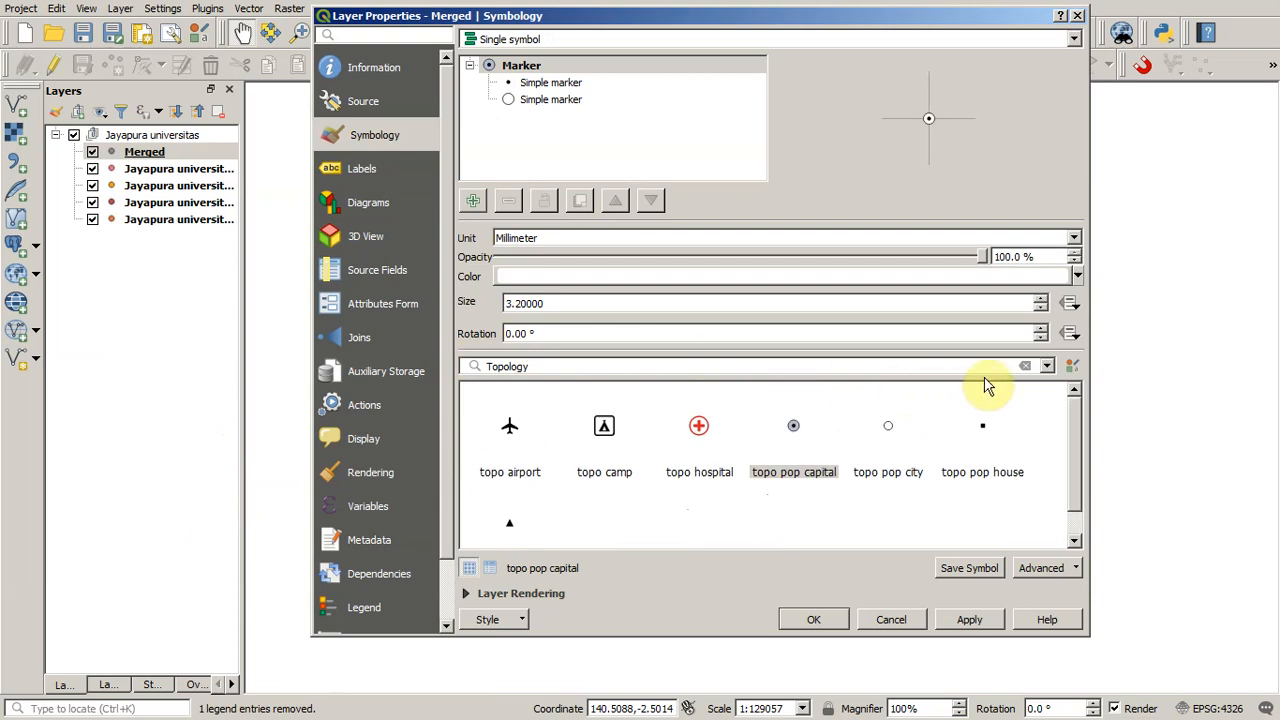
pyautogui.click(1048, 366)
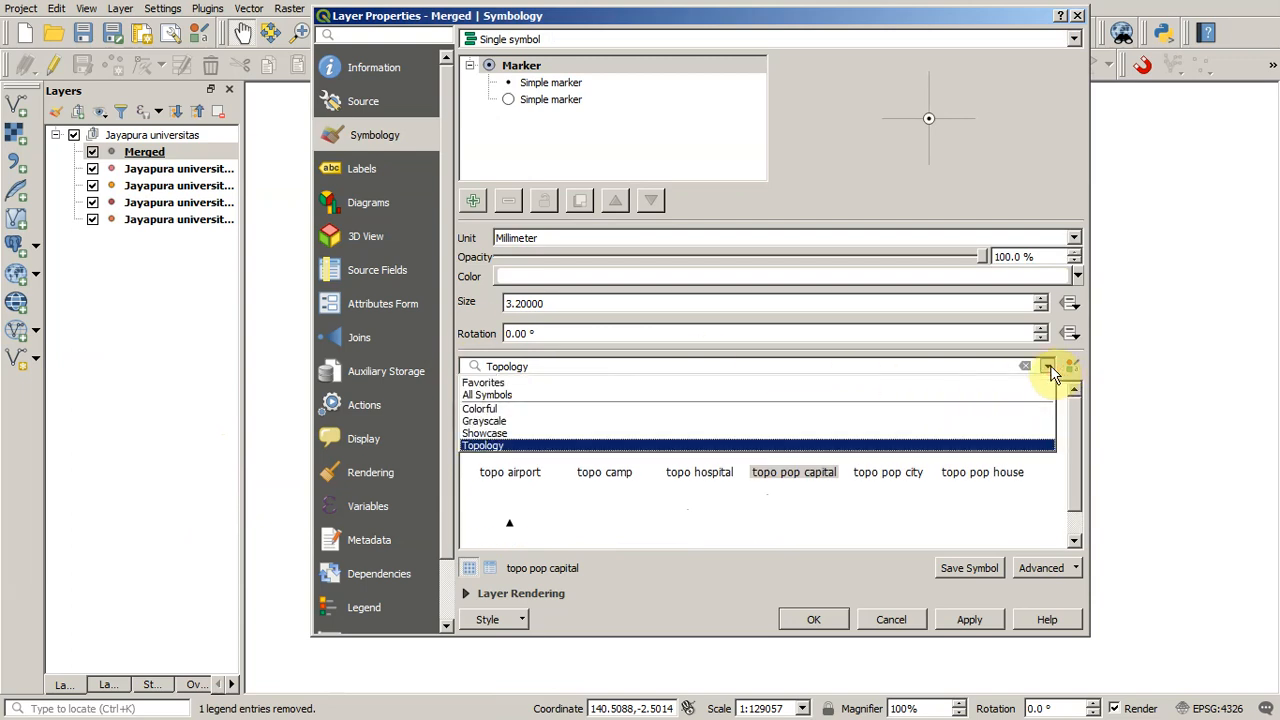
pyautogui.click(487, 394)
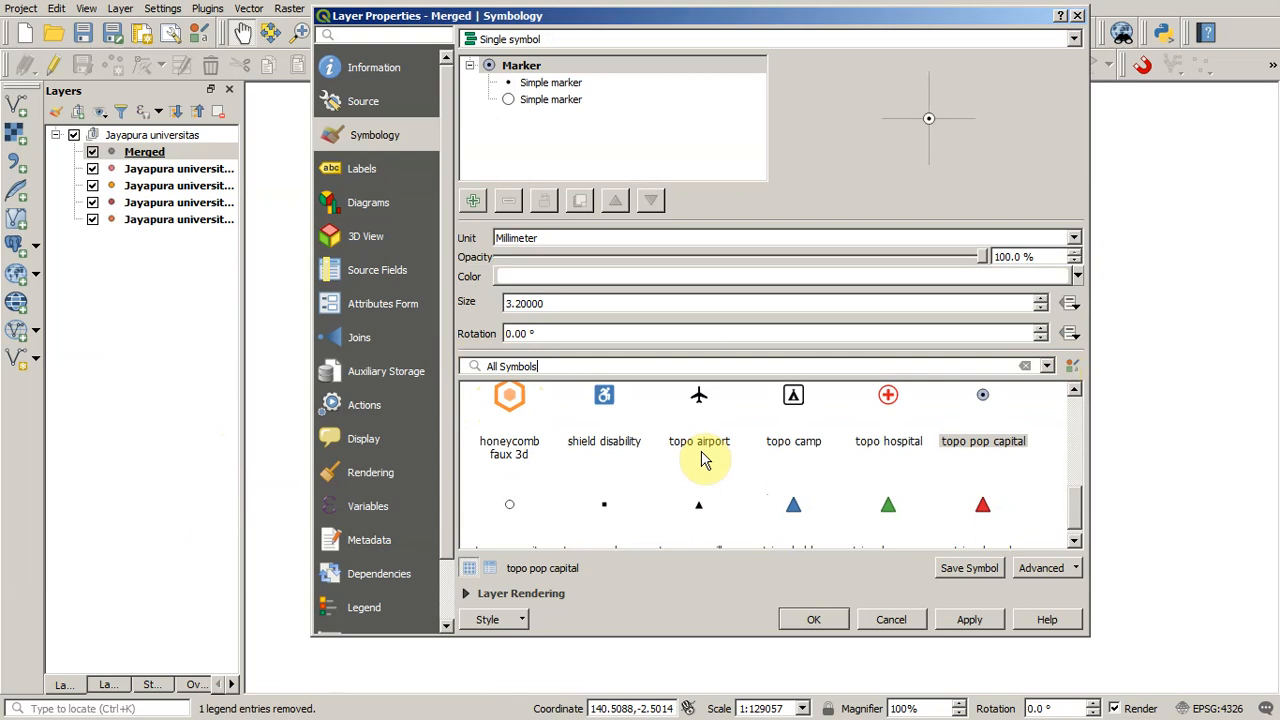
pyautogui.scroll(-1, 704, 458)
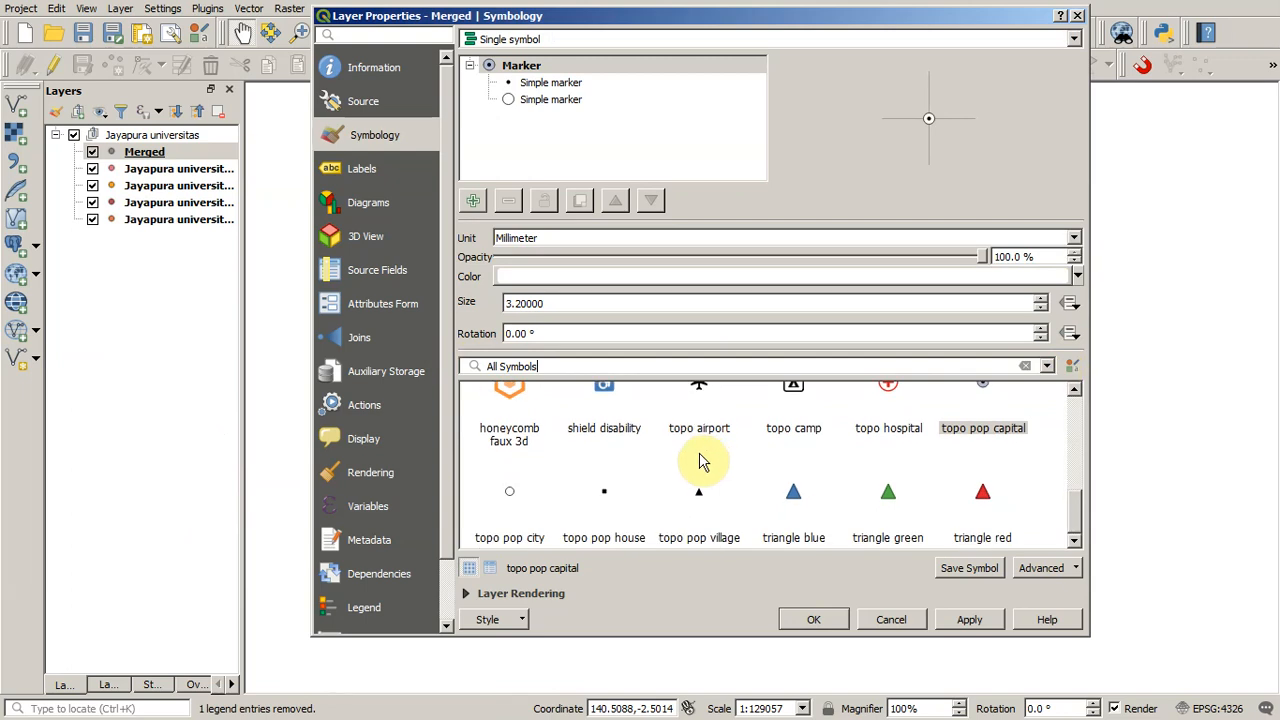
pyautogui.click(490, 570)
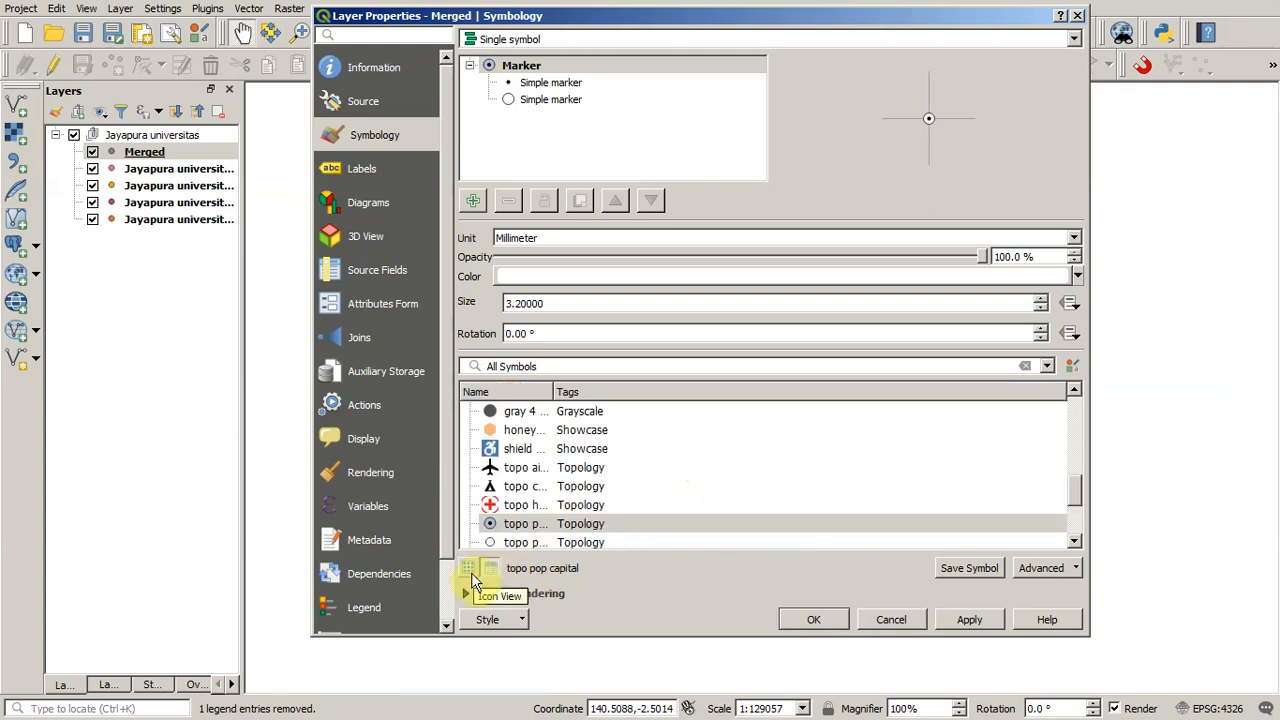
pyautogui.click(468, 568)
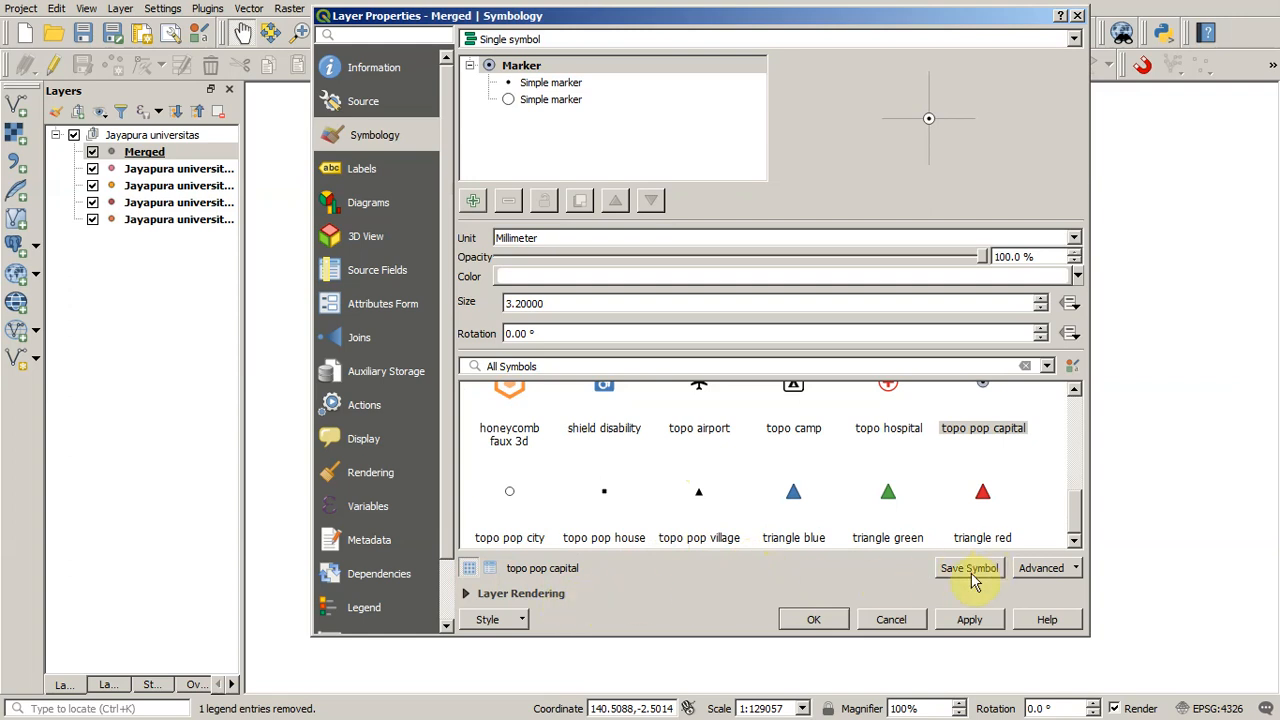
pyautogui.click(794, 512)
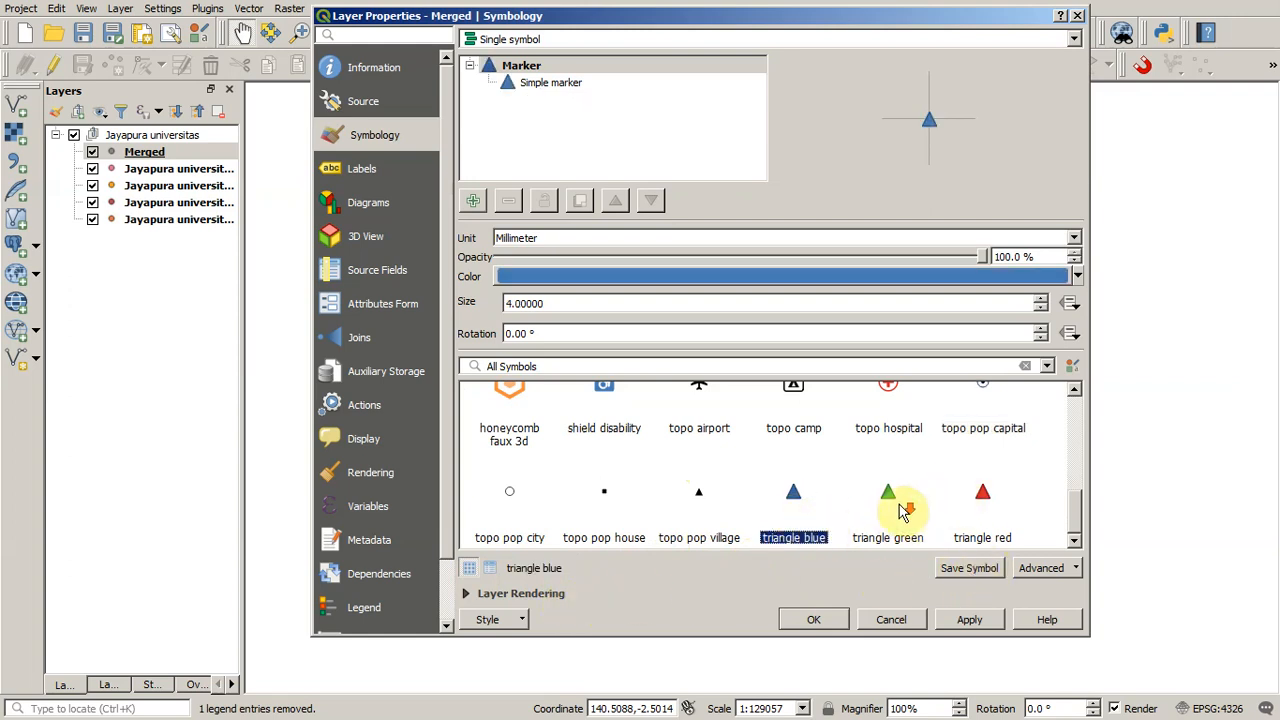
pyautogui.click(818, 620)
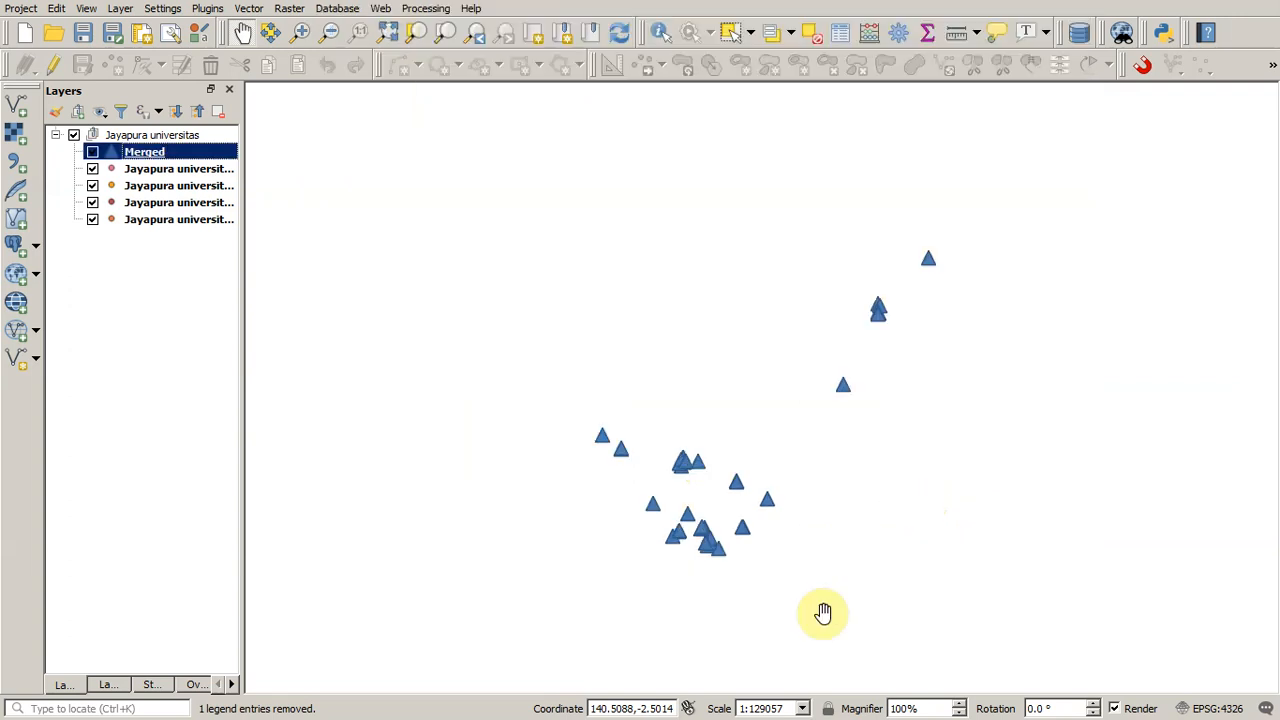
pyautogui.scroll(2, 737, 560)
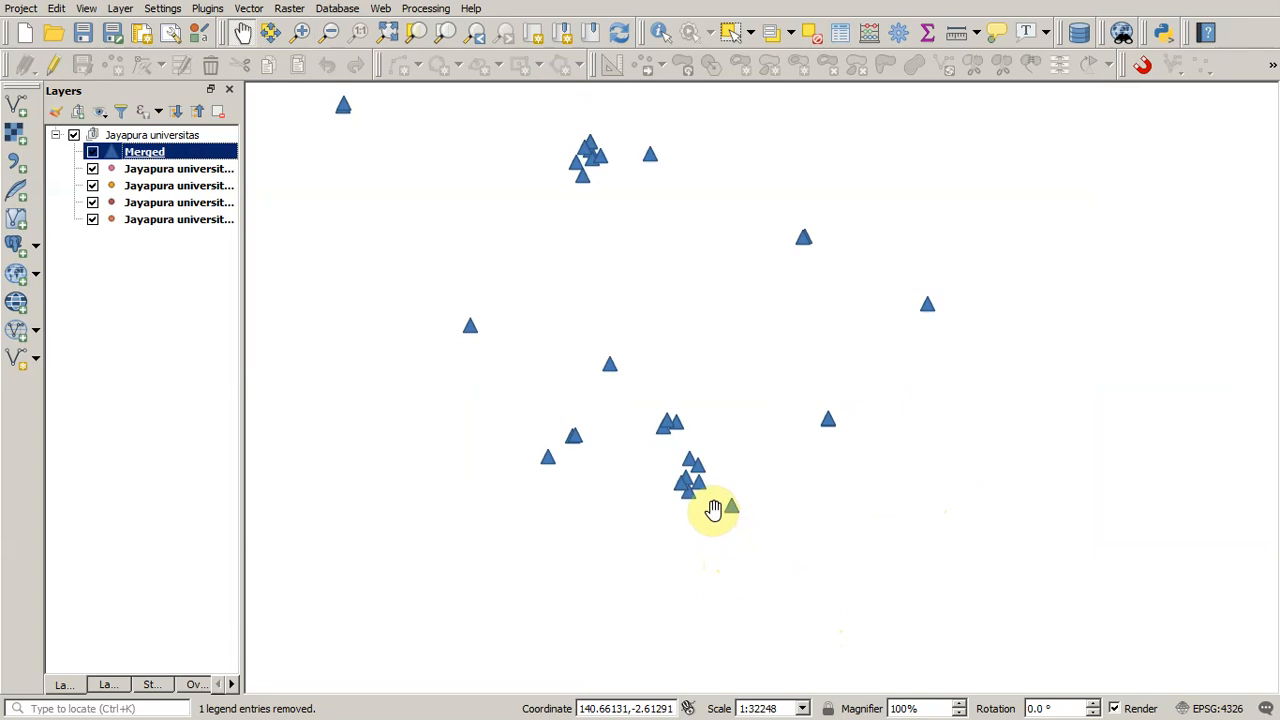
# - Add the Google Satellite XYZ tile layer to the map canvas
pyautogui.scroll(-1, 712, 509)
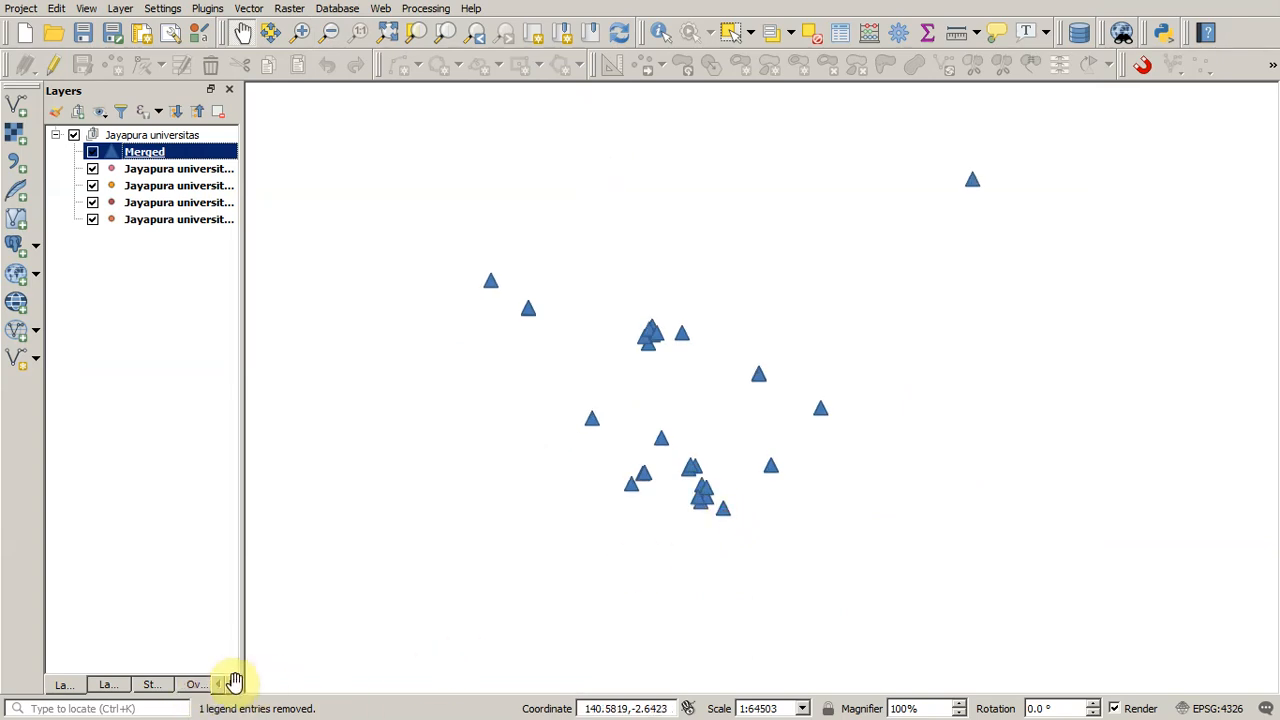
pyautogui.click(232, 684)
pyautogui.click(189, 684)
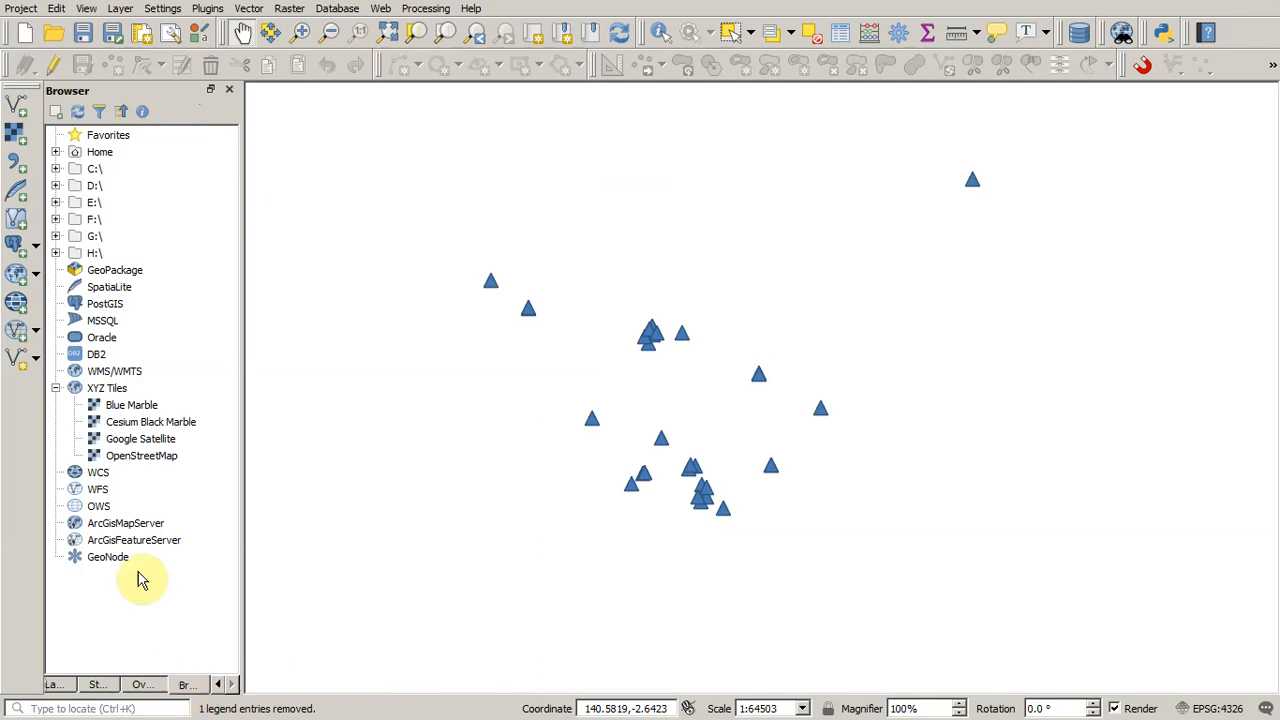
pyautogui.click(132, 441)
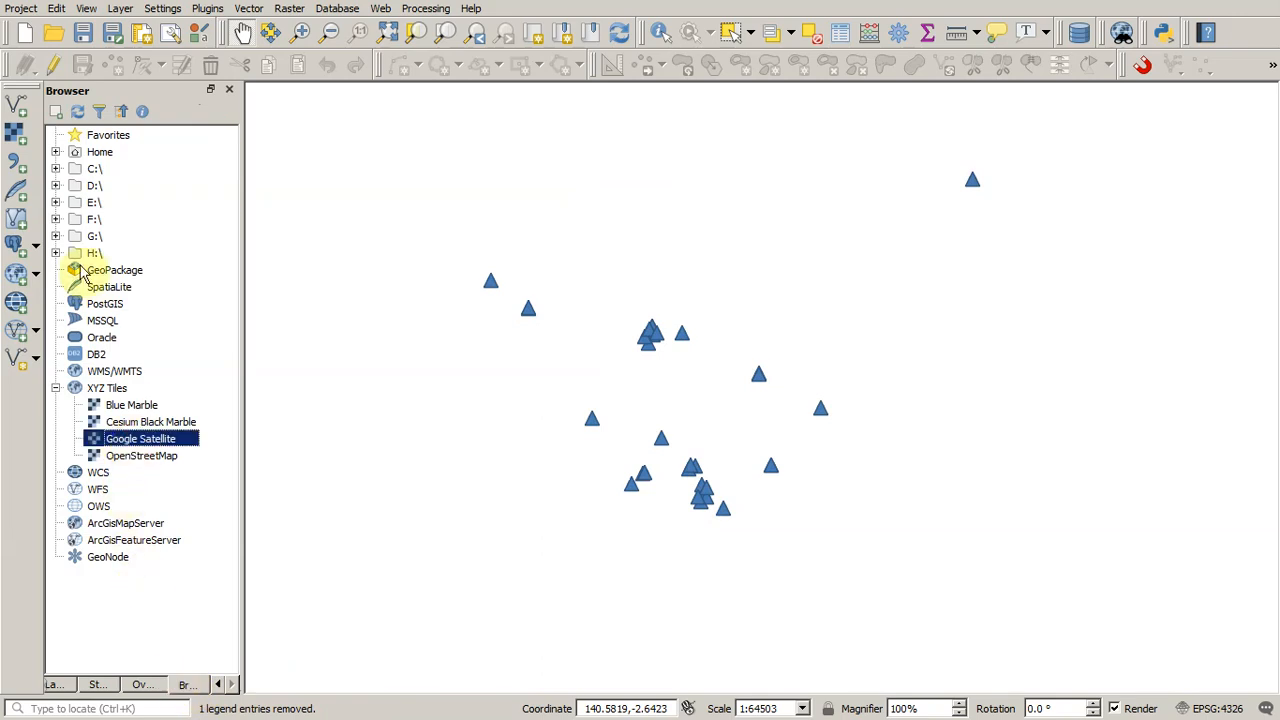
pyautogui.rightClick(157, 441)
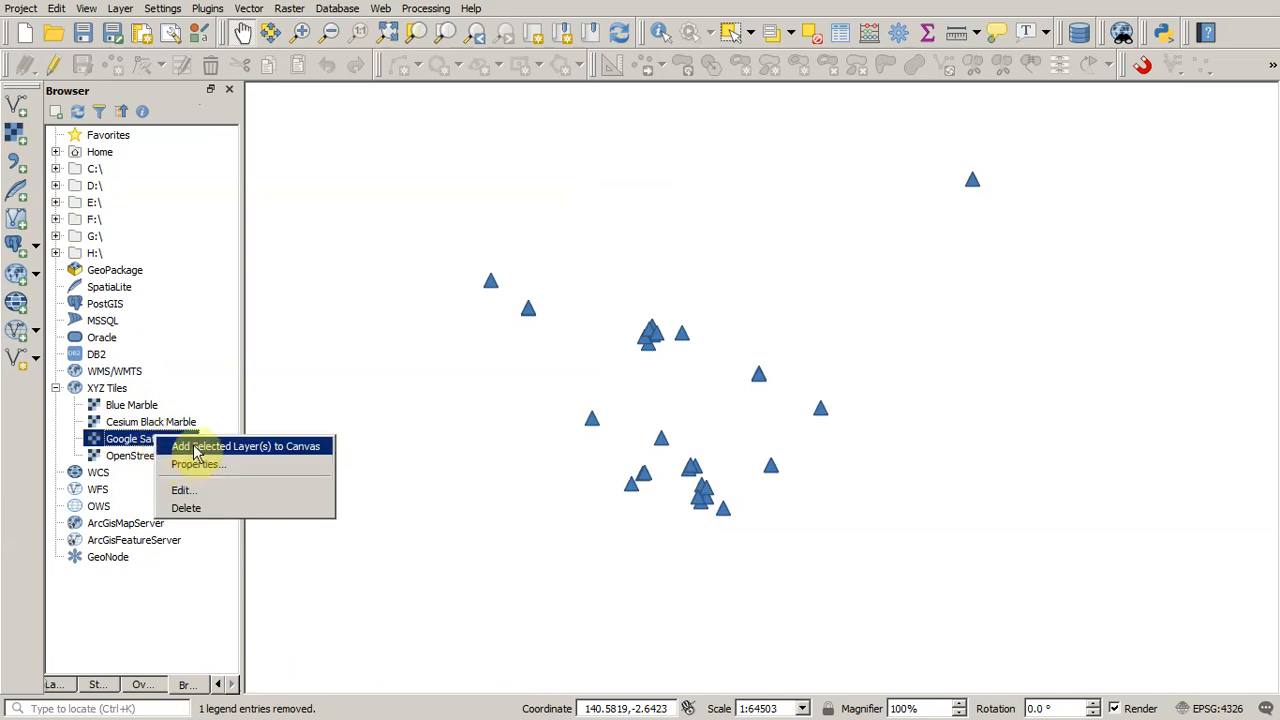
pyautogui.click(195, 450)
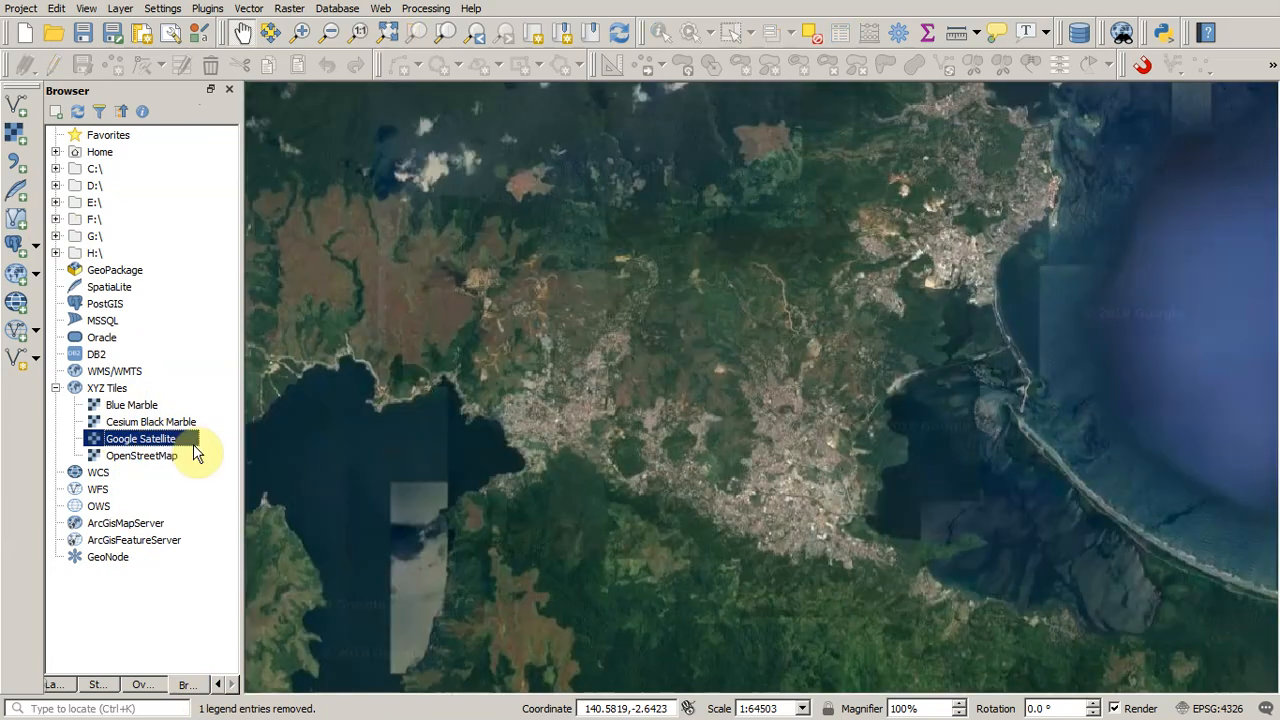
# - Enable custom control of the rendering order, move Google Satellite below all point layers, and return to the layer list
pyautogui.click(93, 686)
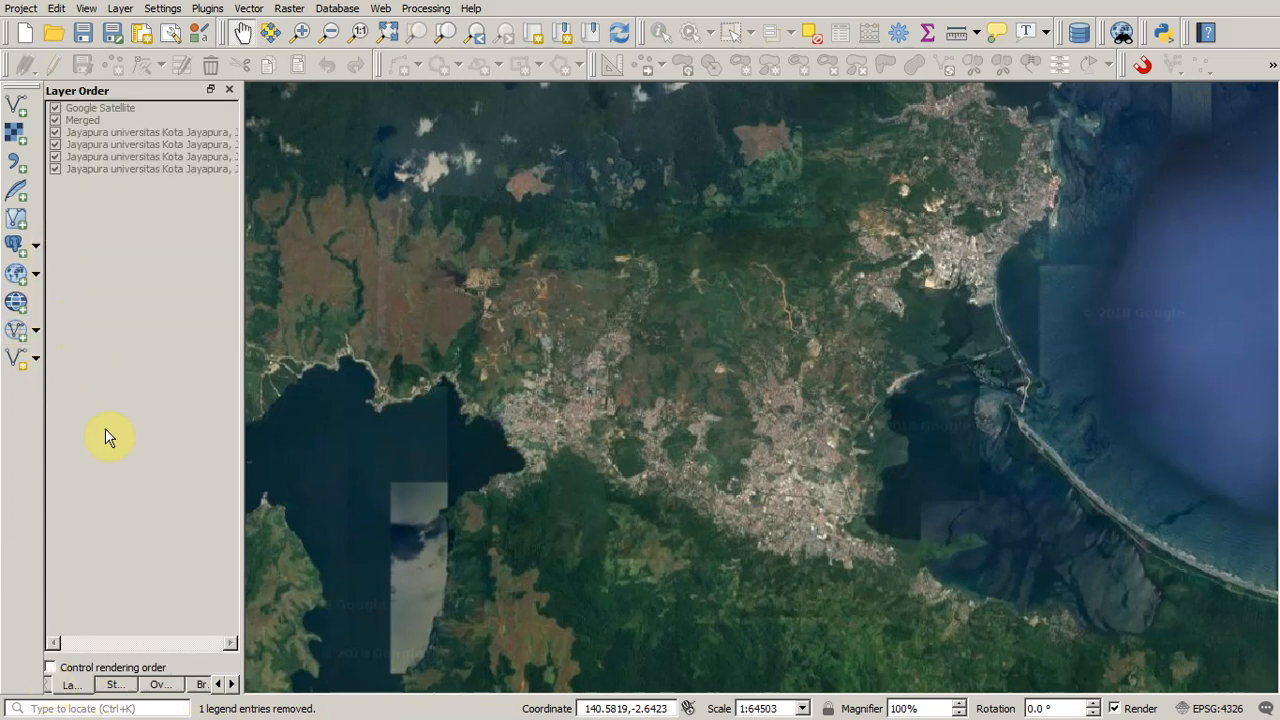
pyautogui.click(50, 667)
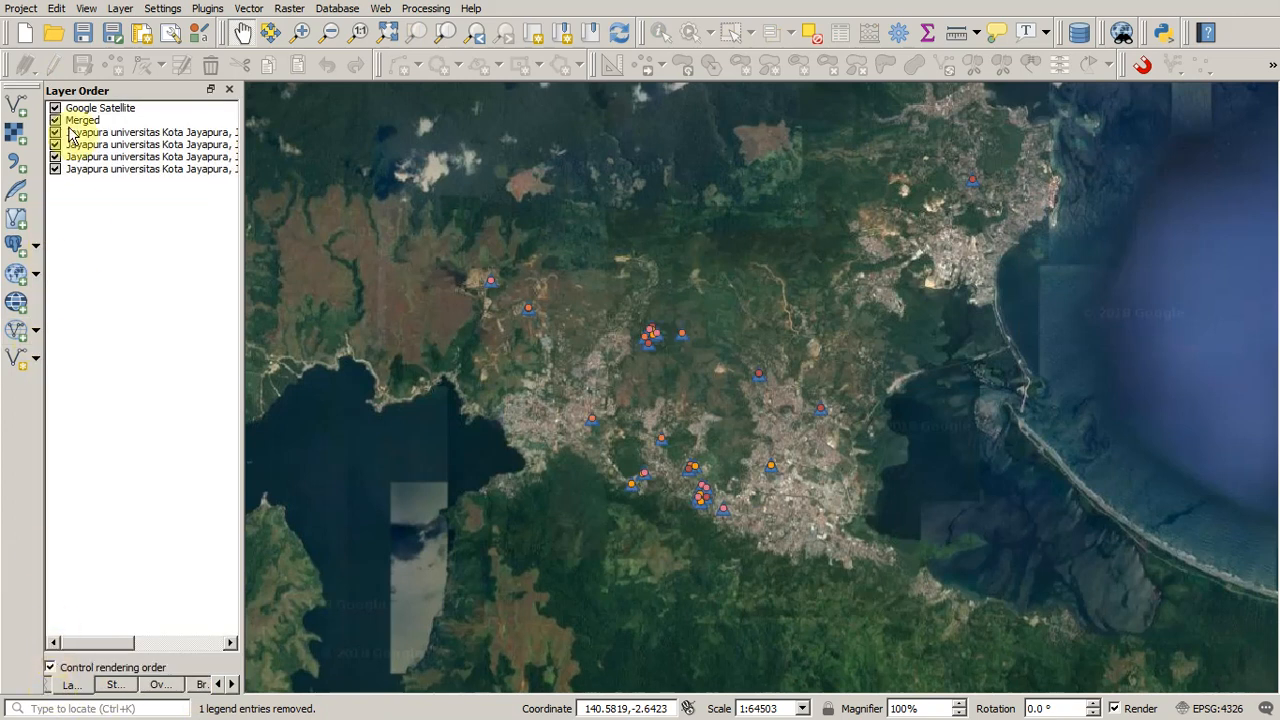
pyautogui.moveTo(86, 107); pyautogui.dragTo(97, 205)
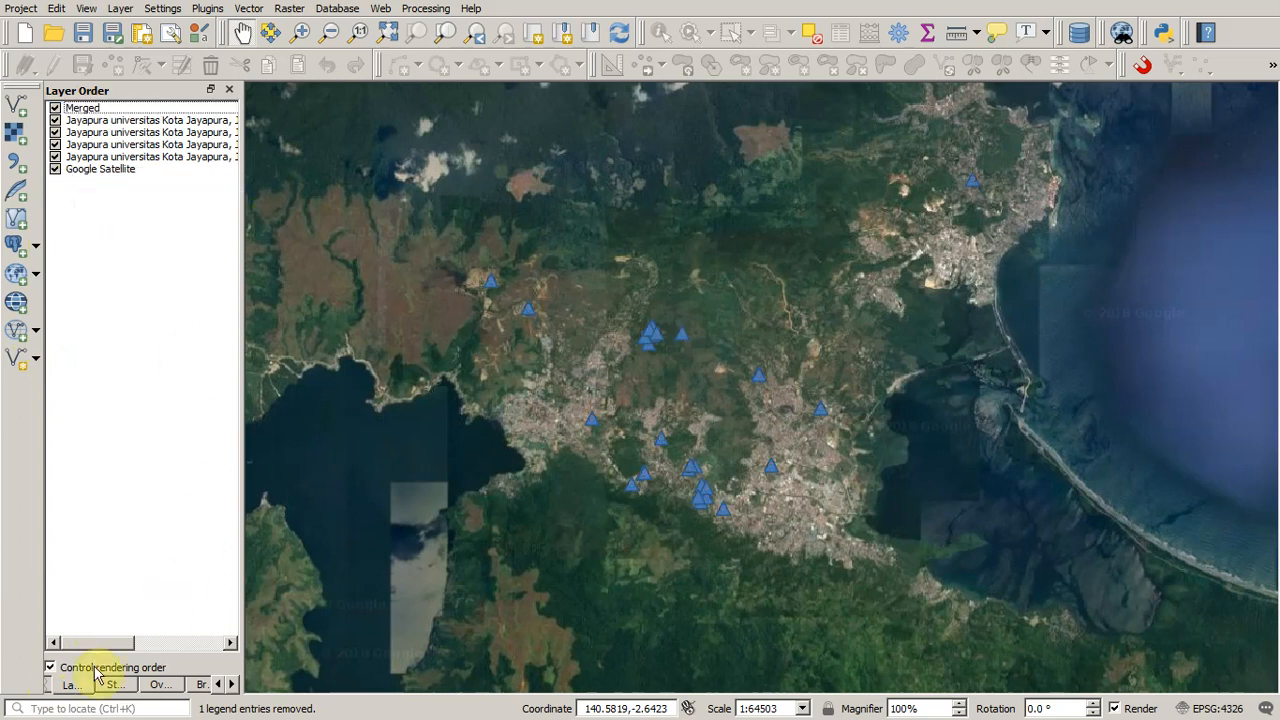
pyautogui.click(65, 686)
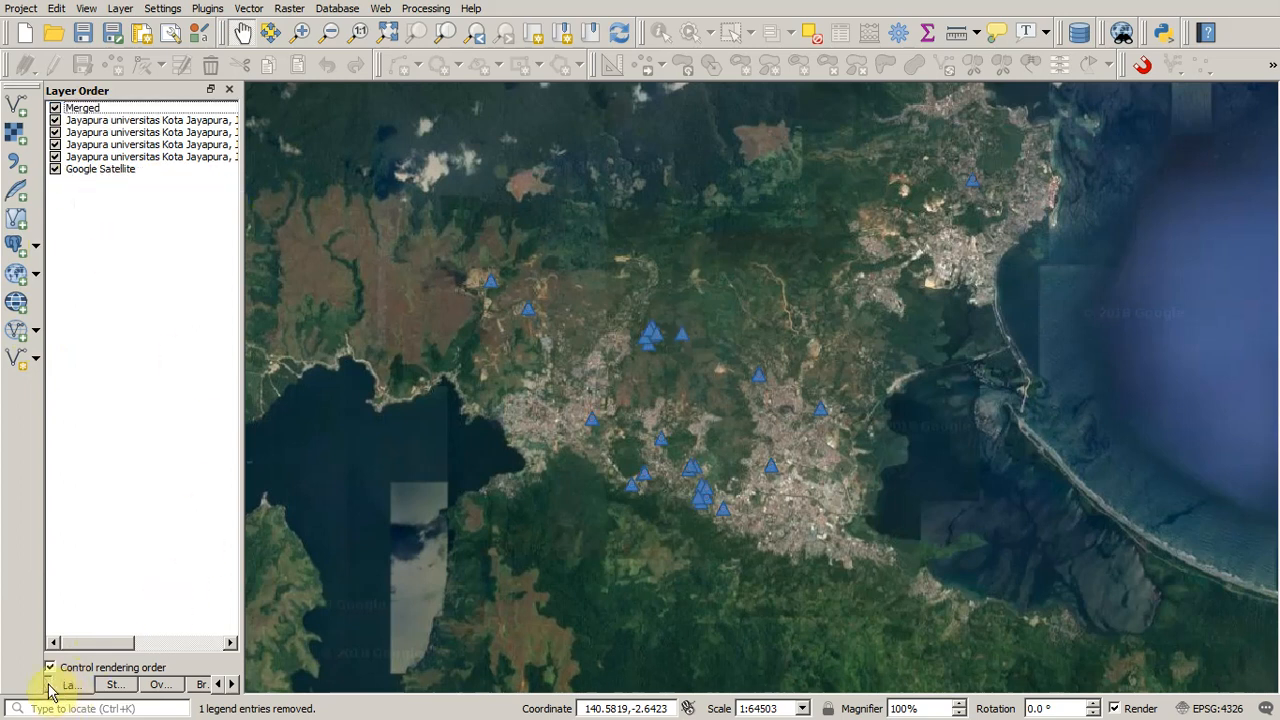
pyautogui.click(55, 692)
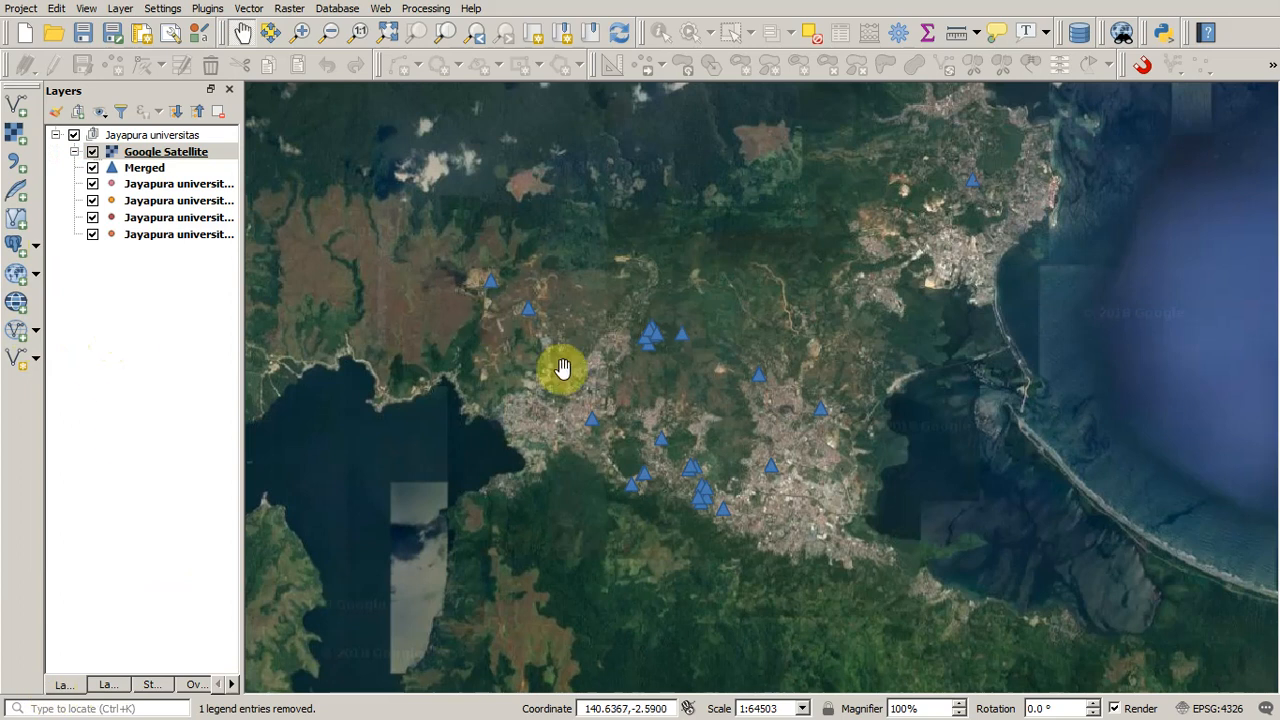
# - Identify the Merged point on the red-roofed building beside the forested hill, view its attributes and close the form
pyautogui.scroll(2, 634, 449)
pyautogui.scroll(3, 754, 432)
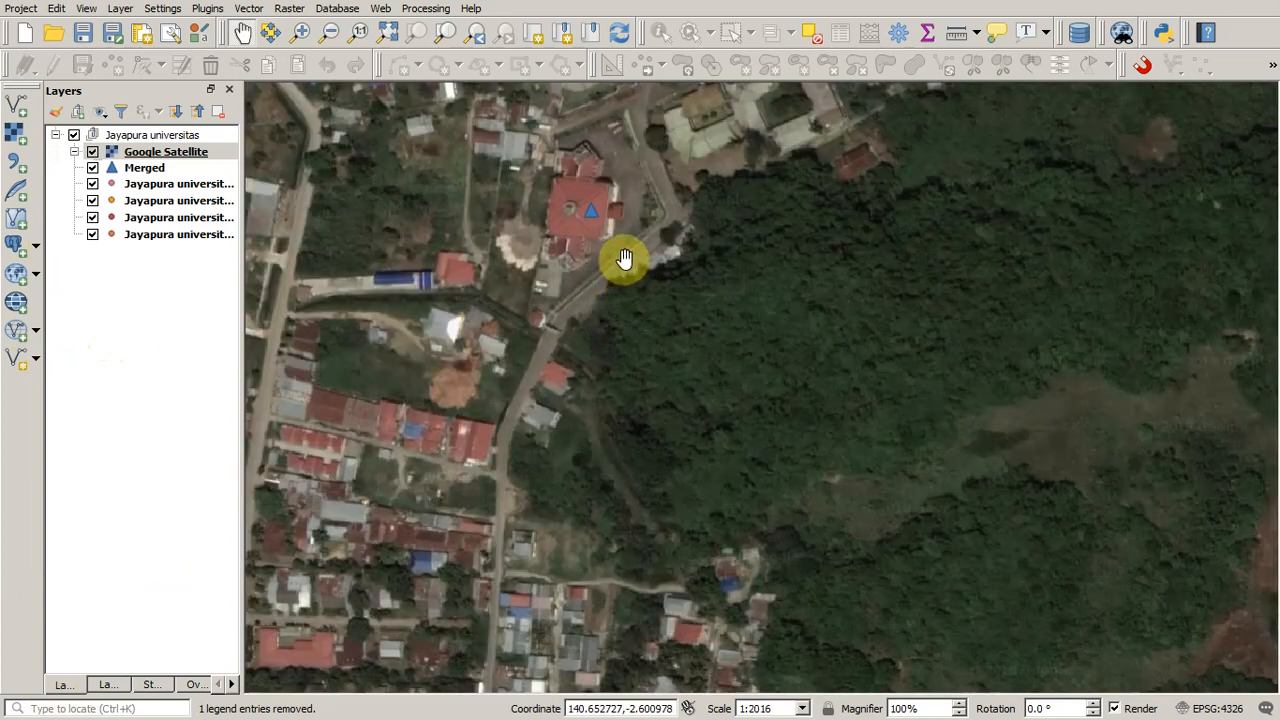
pyautogui.scroll(-1, 625, 280)
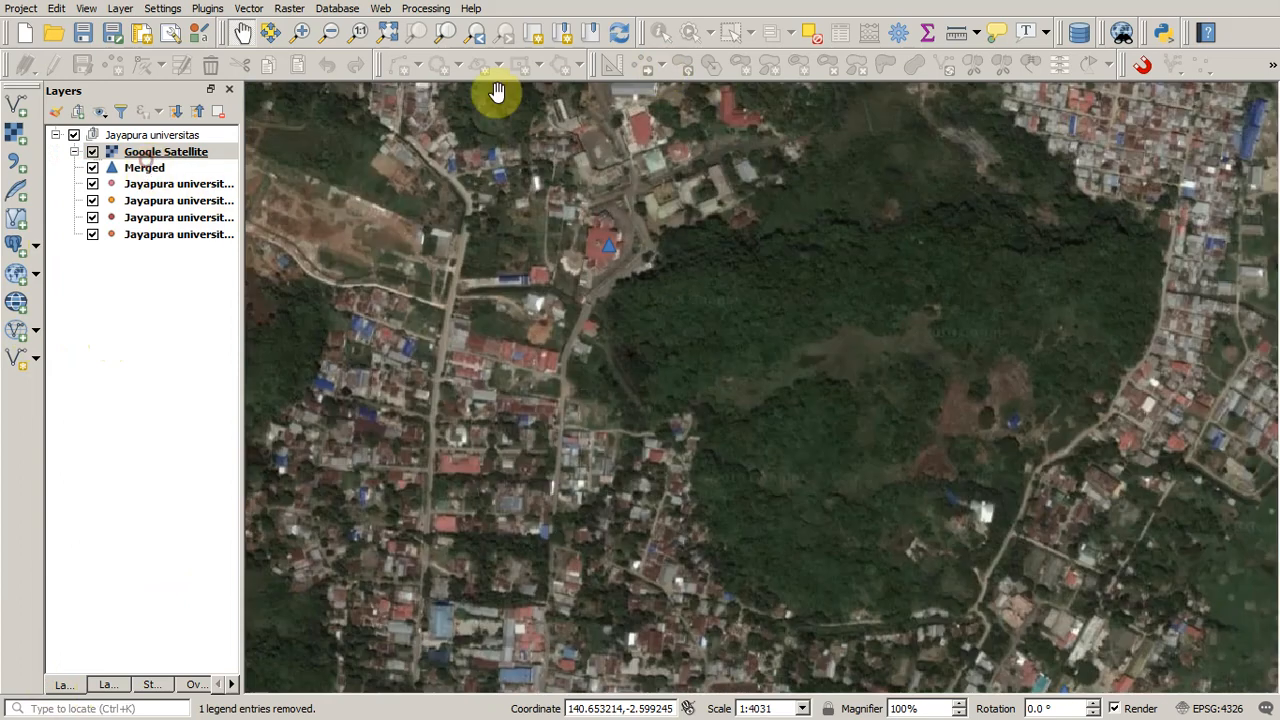
pyautogui.click(651, 33)
pyautogui.click(612, 245)
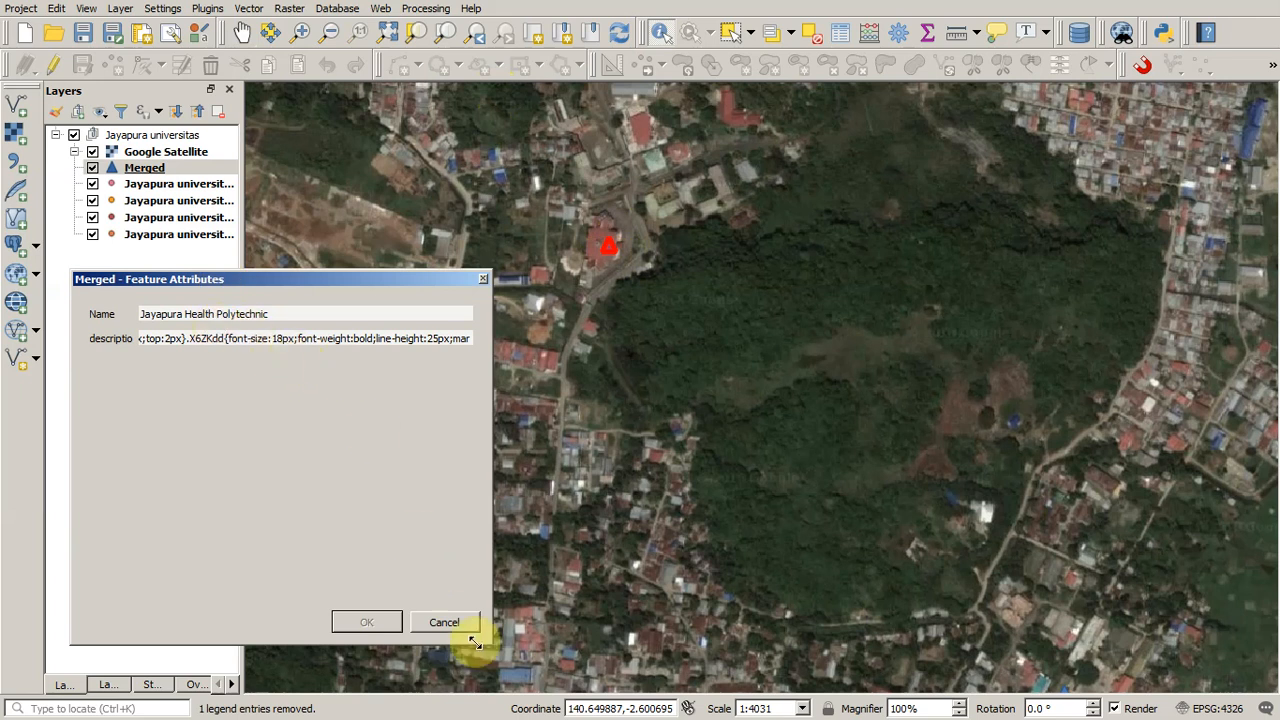
pyautogui.click(450, 622)
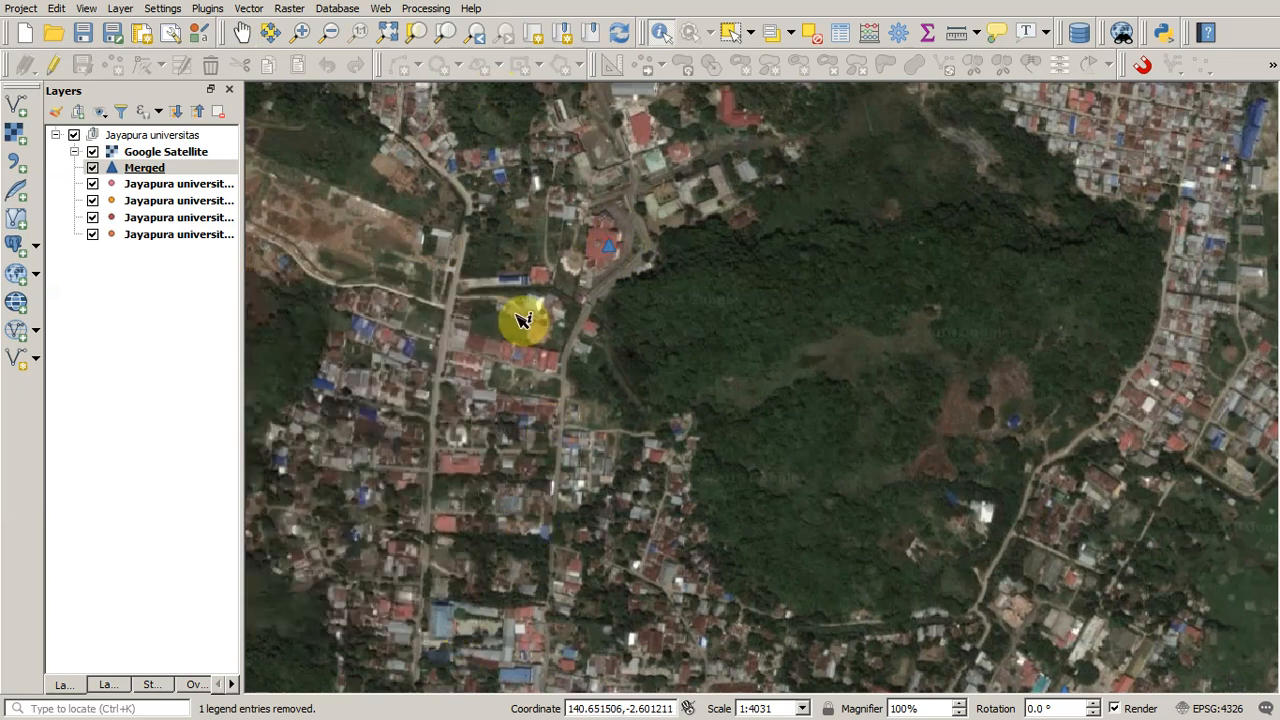
# - Identify the three neighbouring Merged points in the built-up area west of the green swamp, viewing each one's attributes and closing the forms
pyautogui.scroll(-1, 521, 318)
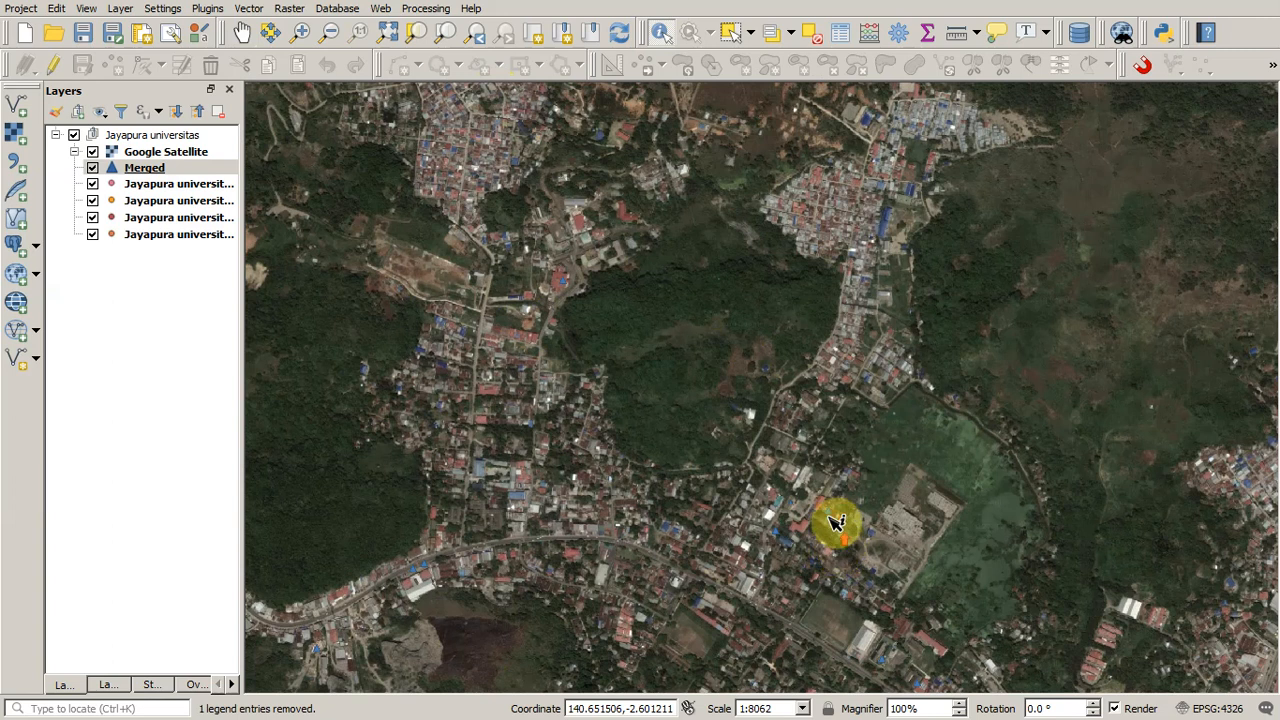
pyautogui.scroll(2, 824, 417)
pyautogui.click(814, 412)
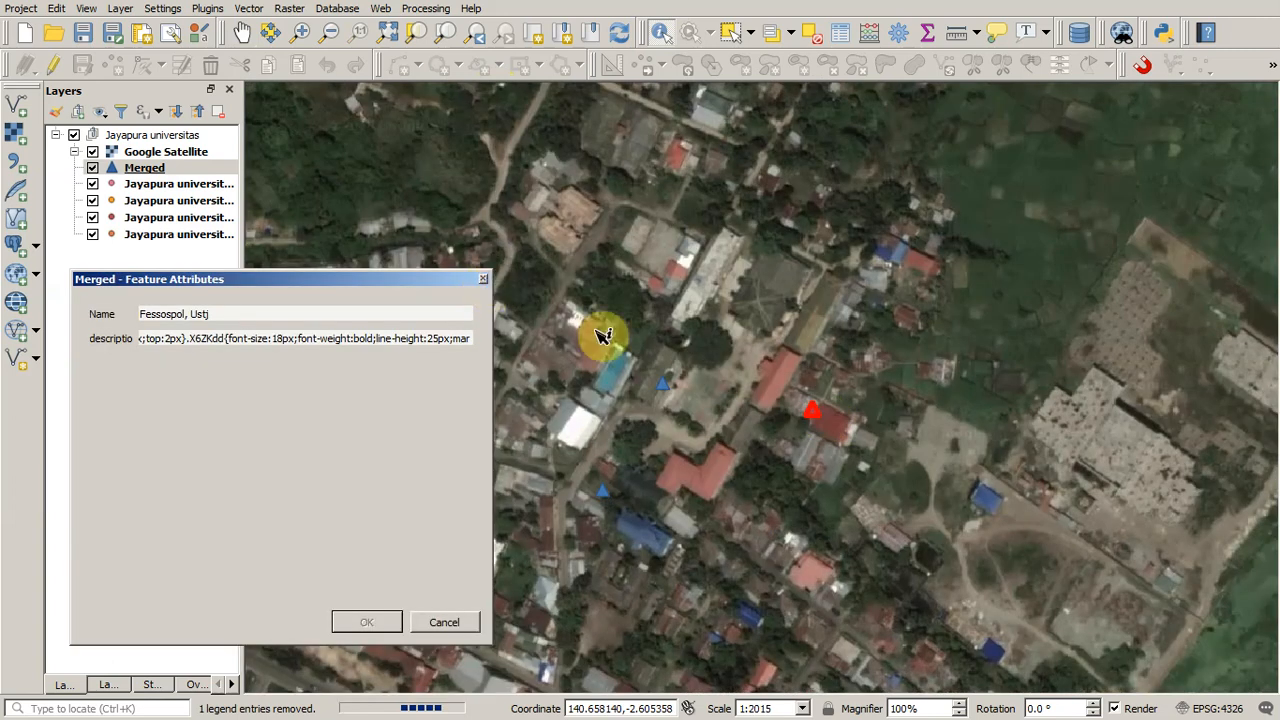
pyautogui.click(667, 387)
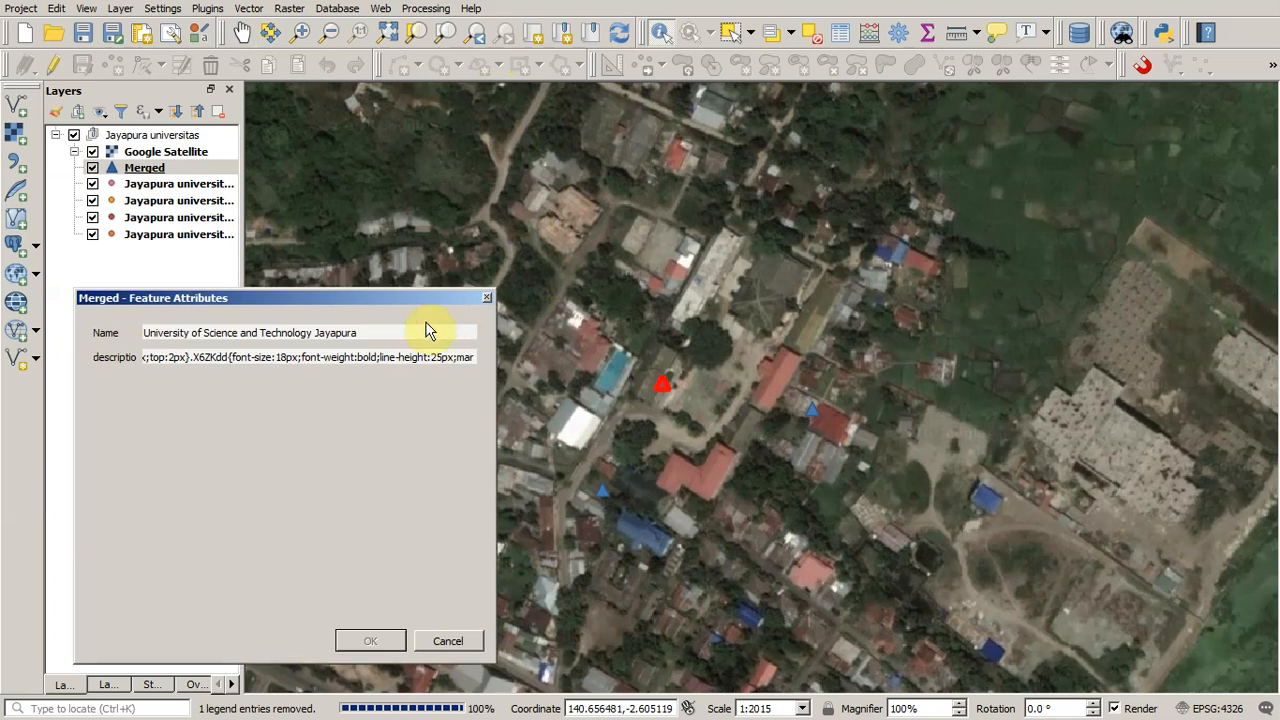
pyautogui.click(487, 297)
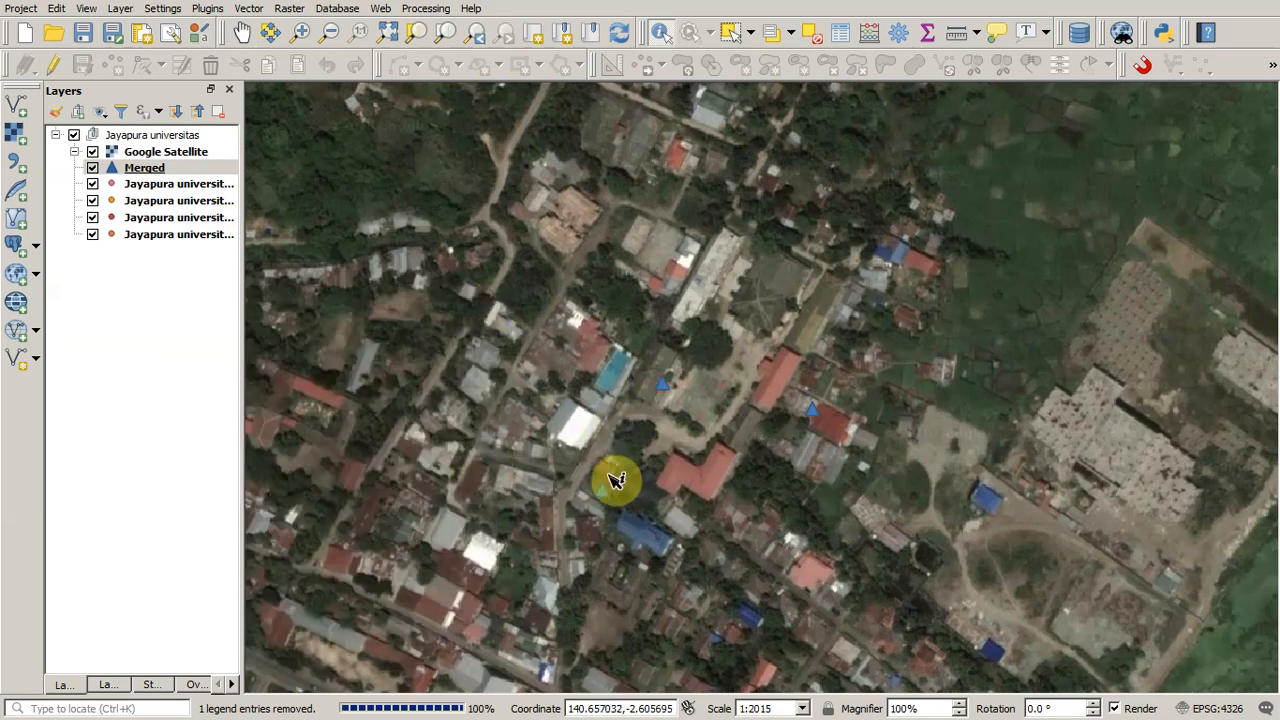
pyautogui.click(610, 505)
pyautogui.click(608, 500)
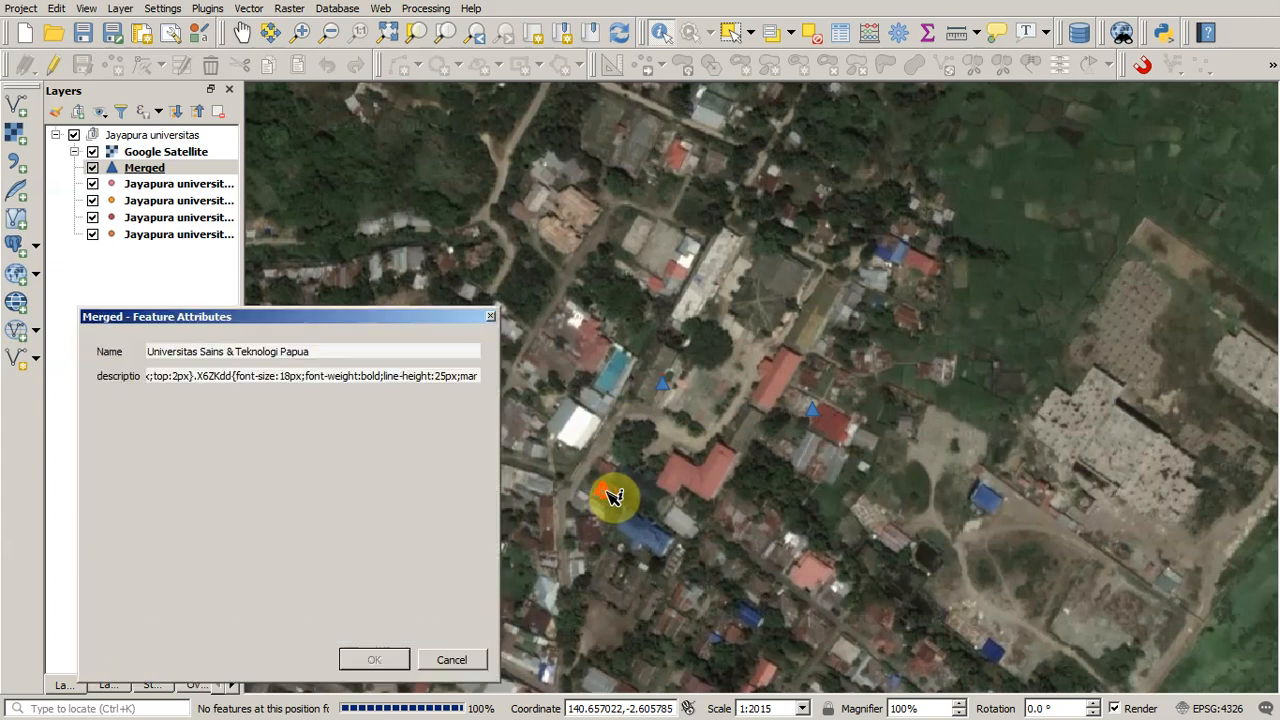
pyautogui.click(493, 316)
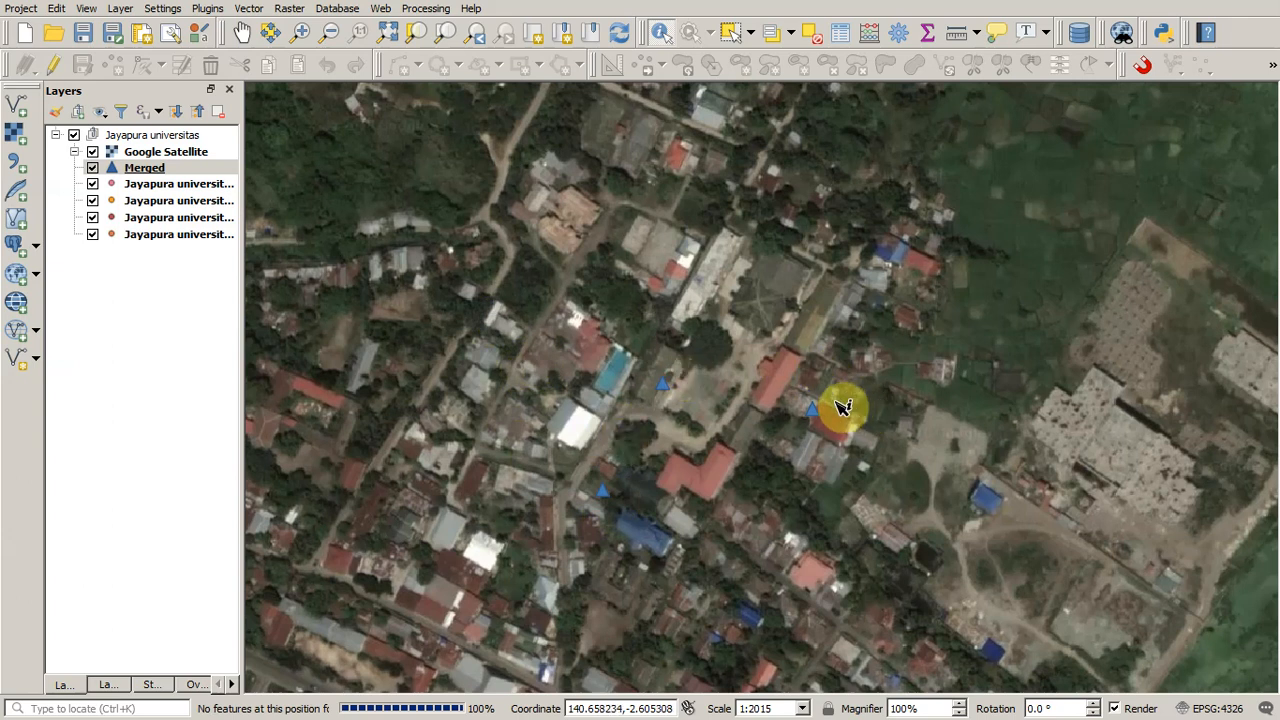
pyautogui.scroll(-1, 814, 412)
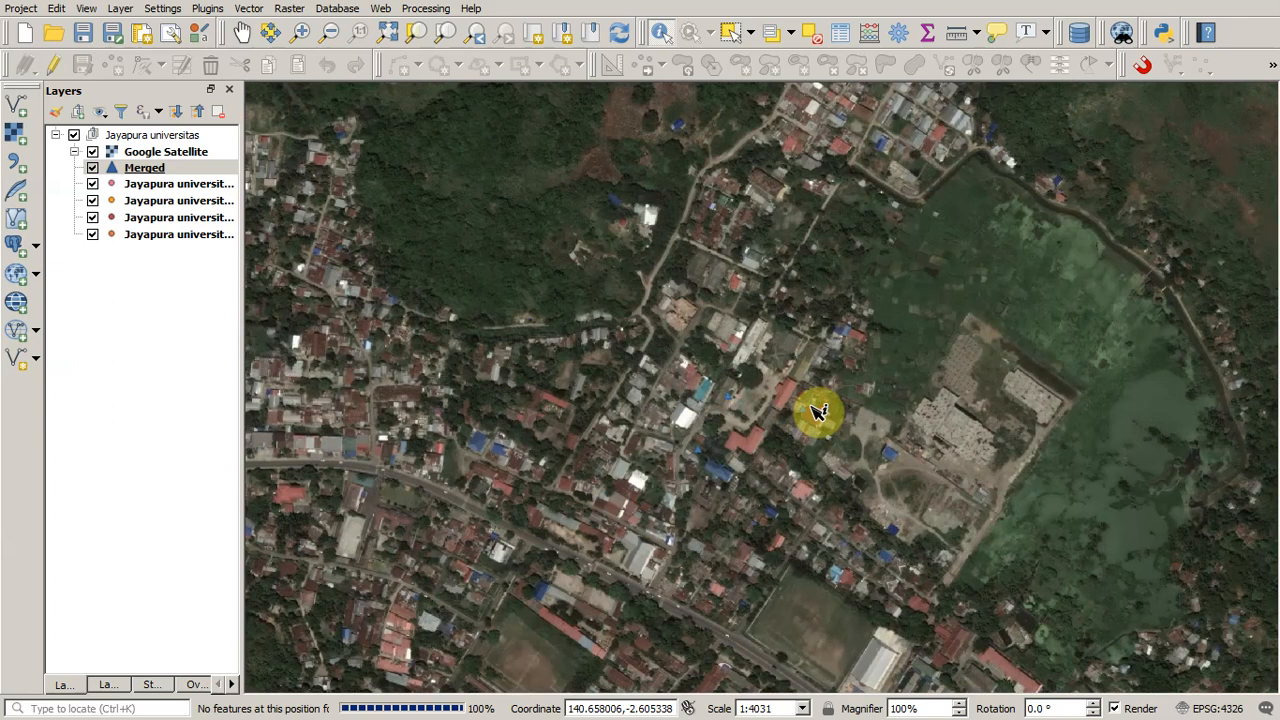
pyautogui.scroll(-3, 812, 424)
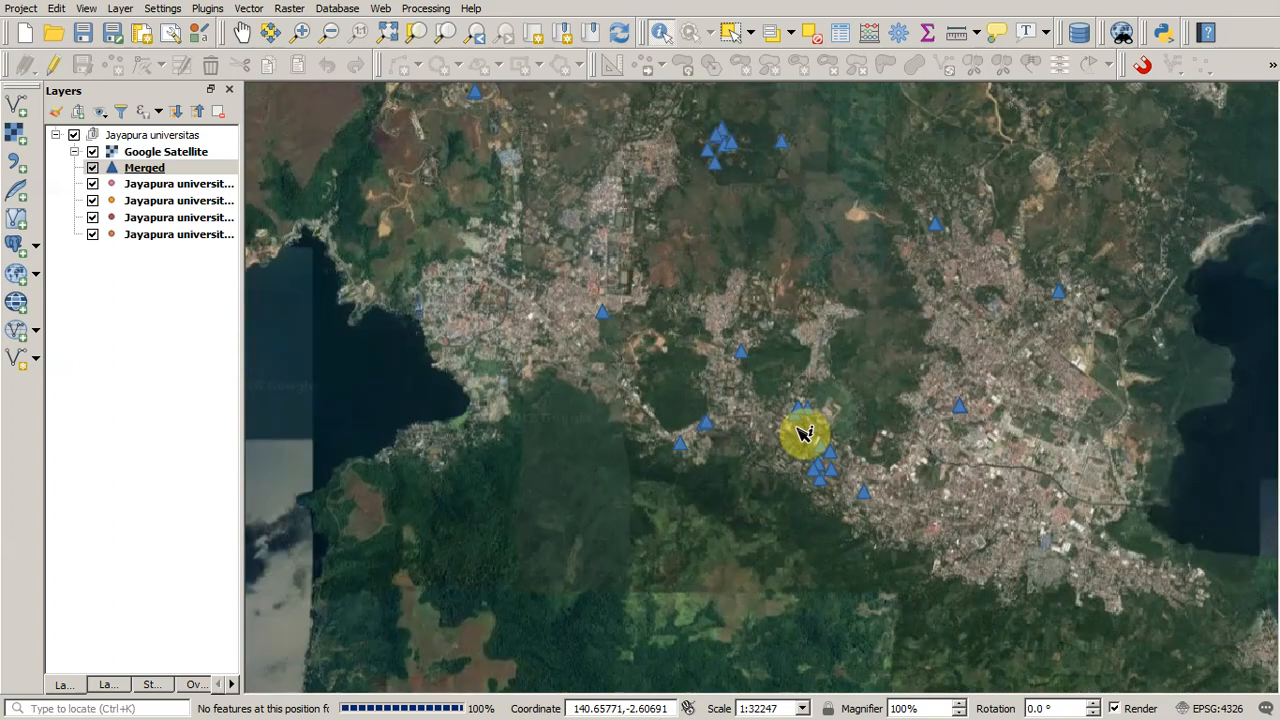